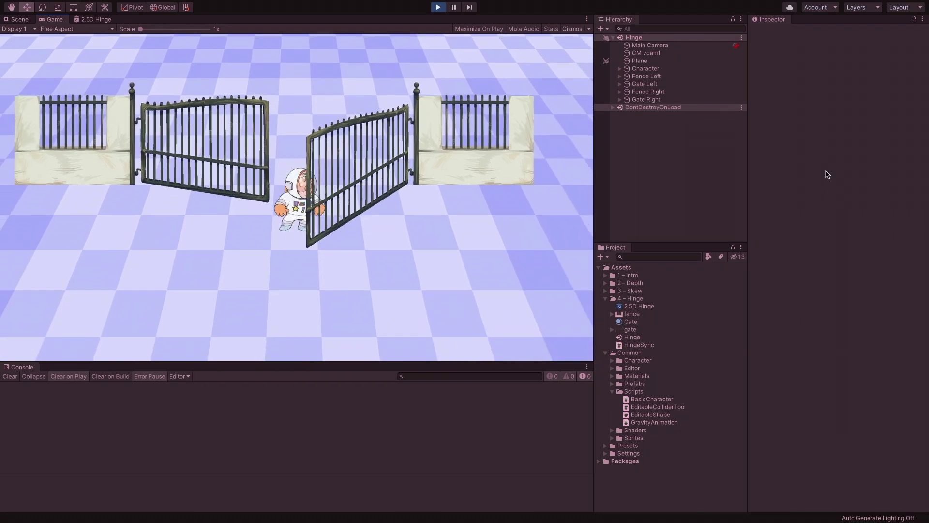
- Stop the running gate demo with Ctrl+P and go back to editing
key(ctrl+p)
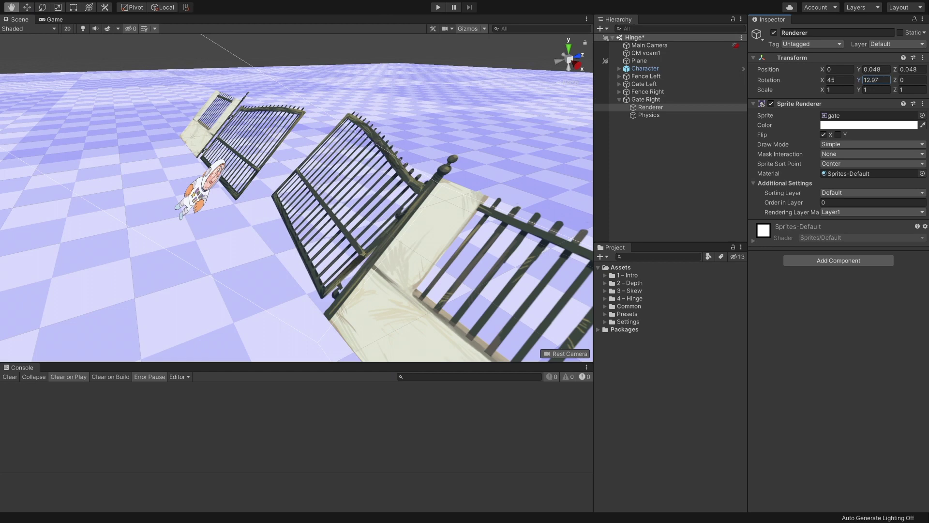
- Swing the right gate's sprite open and closed on Rotation Y, then tilt it freely
drag(859, 79, 149, 110)
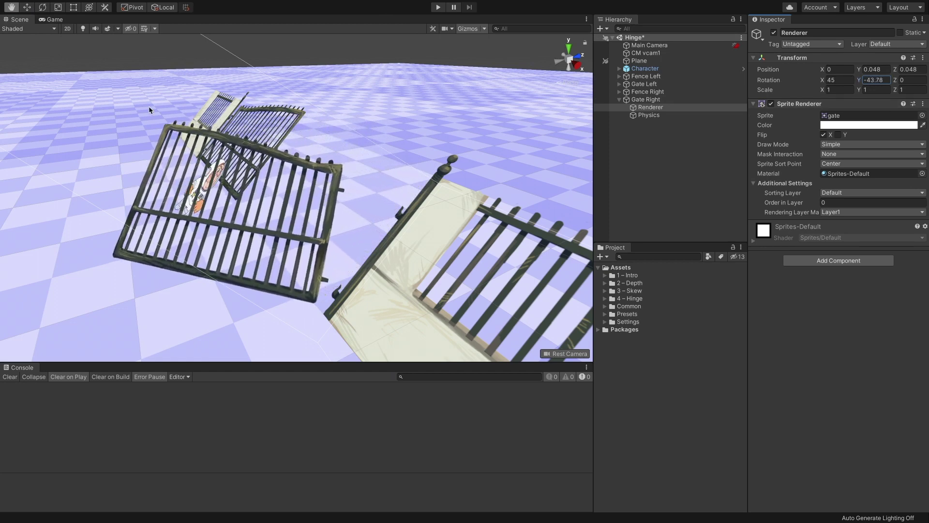
mouse_move(149, 109)
mouse_down()
mouse_move(798, 96)
mouse_move(761, 172)
mouse_move(615, 192)
mouse_up()
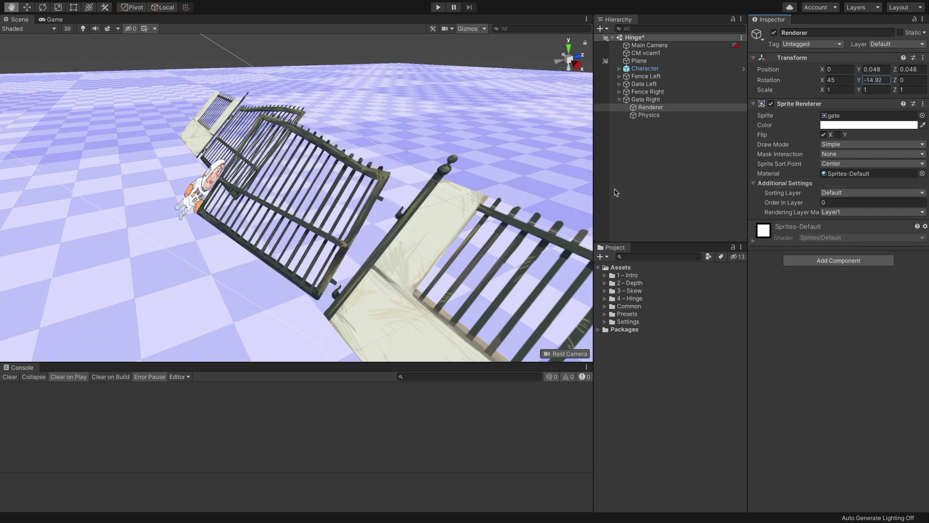
key(e)
mouse_move(315, 310)
mouse_down()
mouse_move(267, 267)
mouse_move(309, 296)
mouse_move(376, 313)
mouse_move(260, 282)
mouse_up()
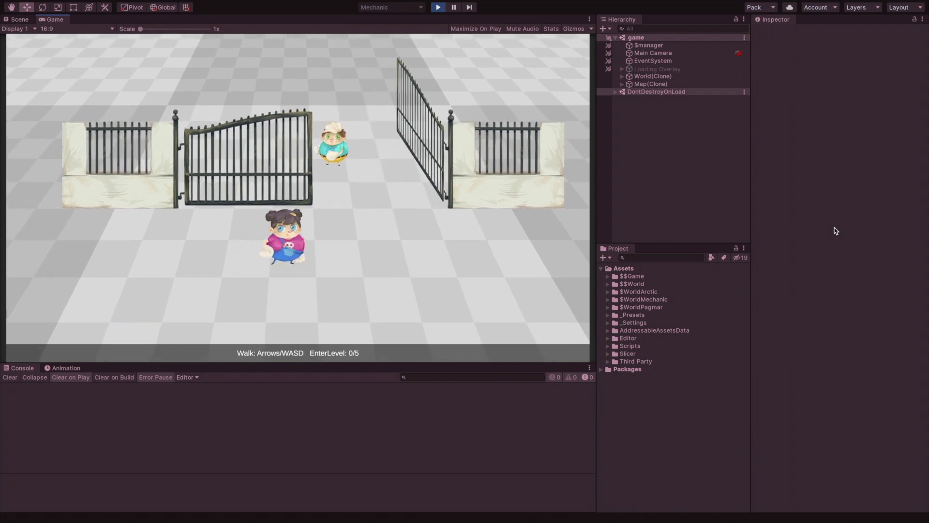
- Walk the girl through the open gates and back again
key(Up)
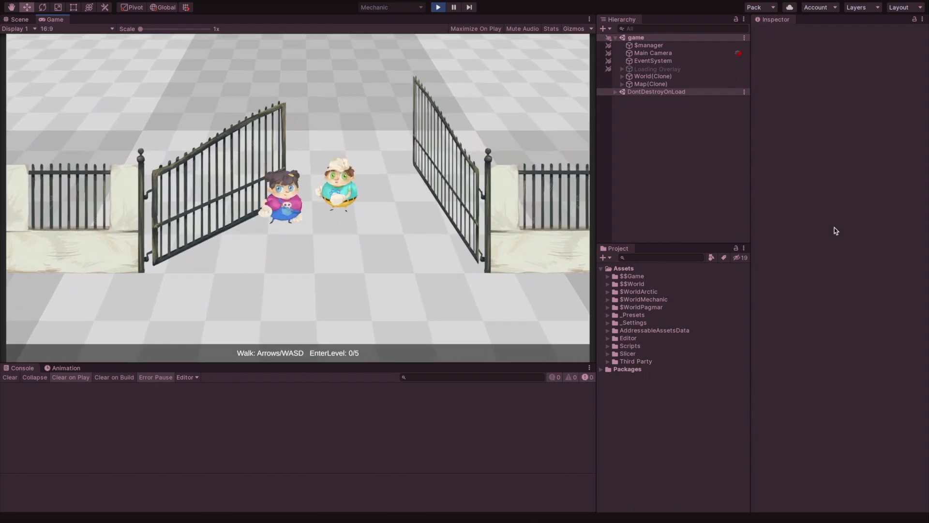
key(Up)
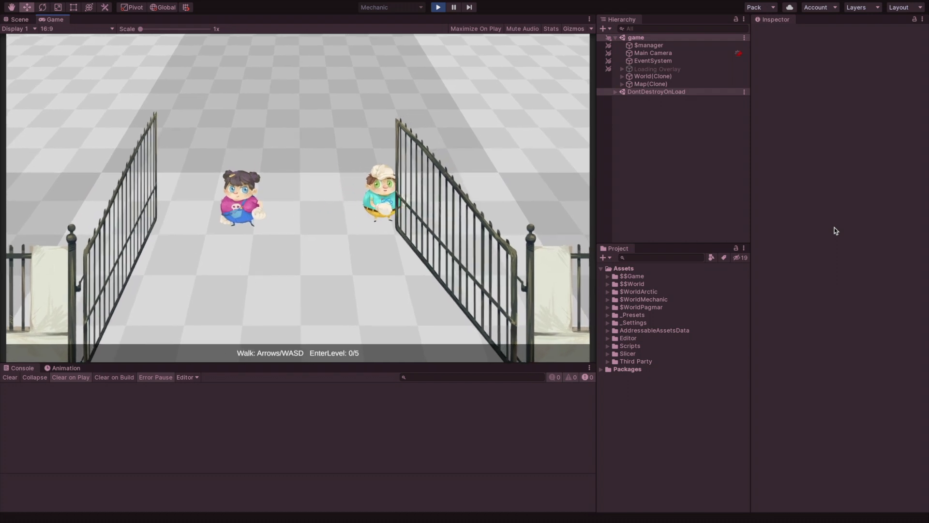
key(Up)
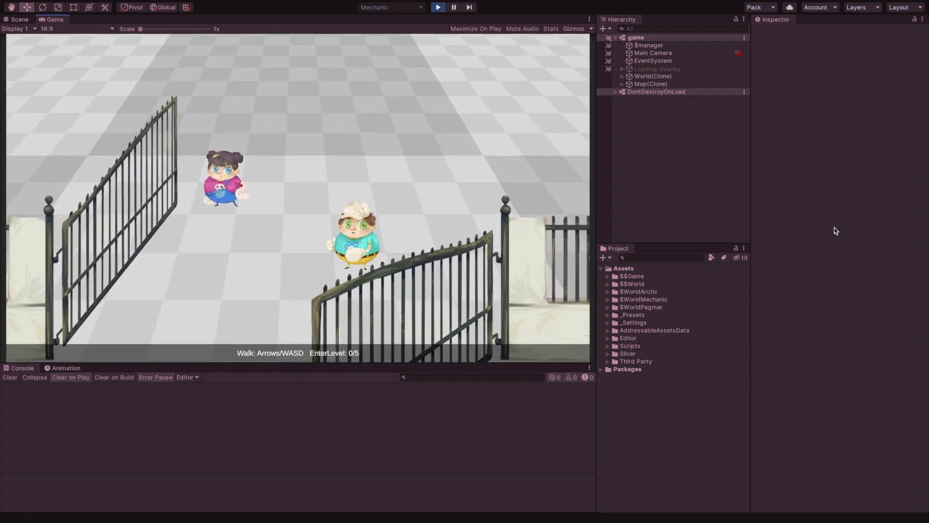
key(Down)
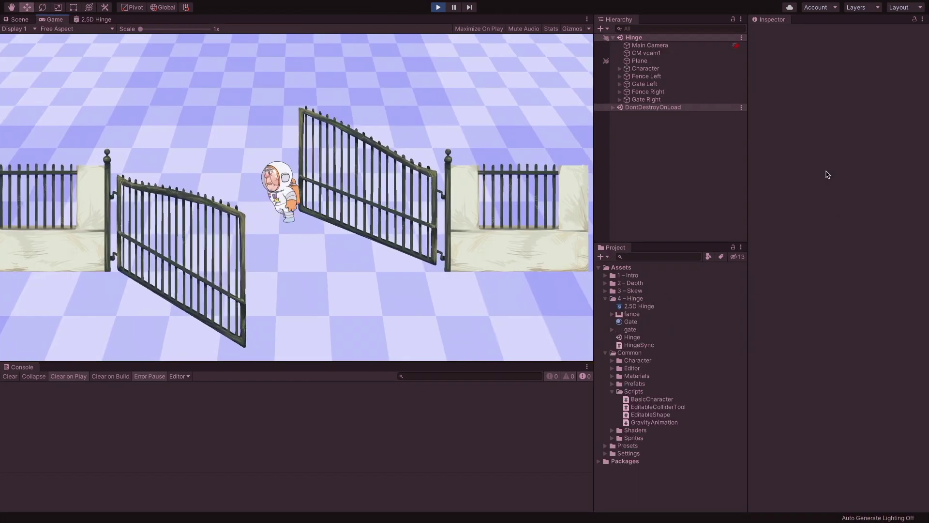
- Walk the astronaut behind the left gate, through the gap, and face left
key(Up)
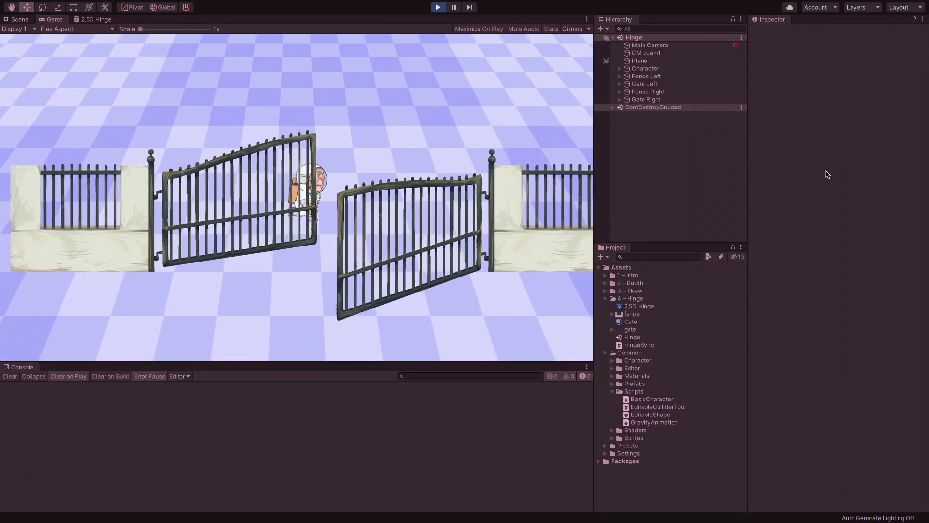
key(Down)
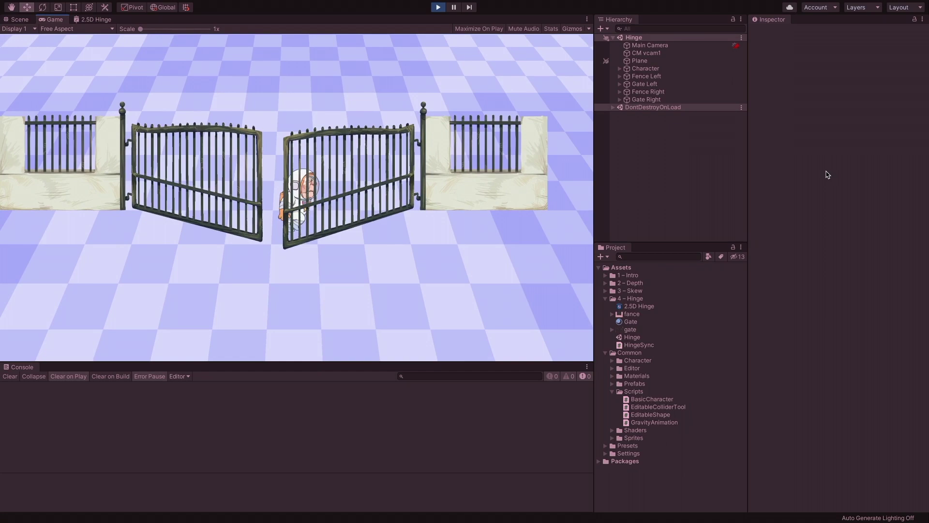
key(Left)
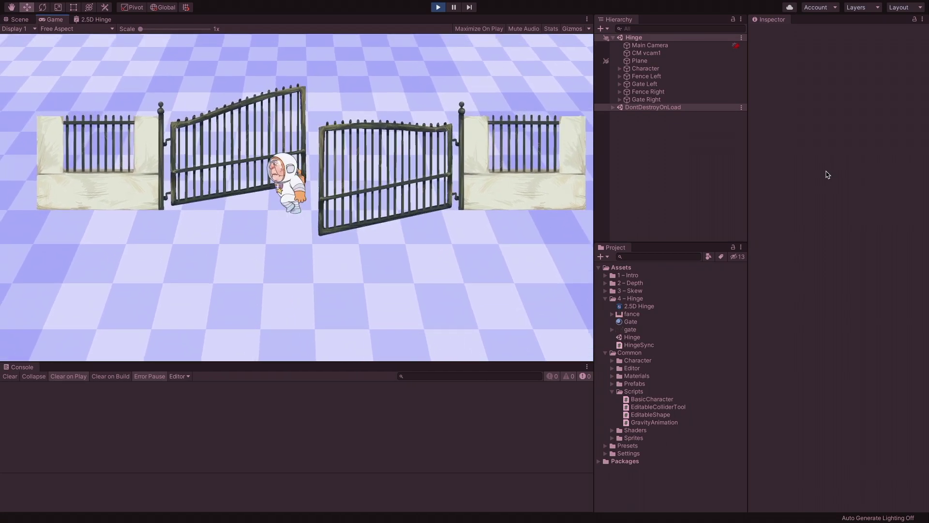
key(Down)
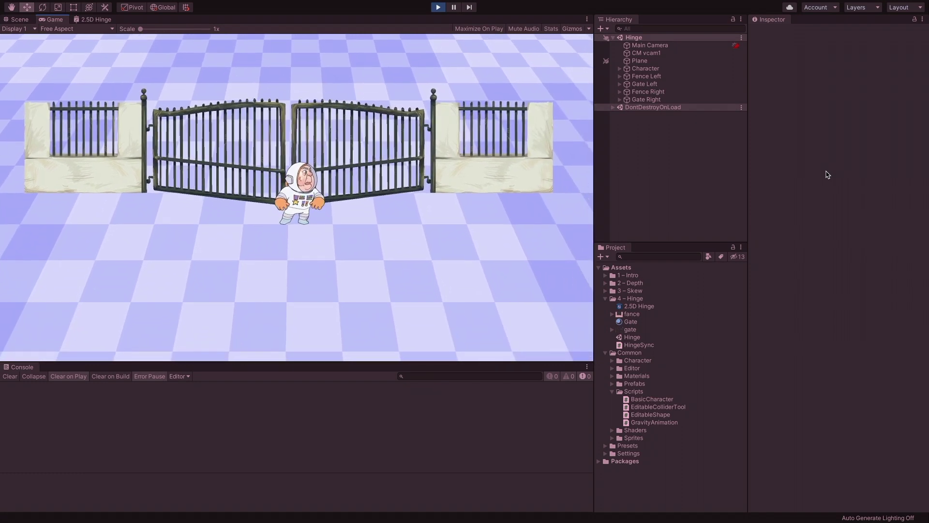
key(Left)
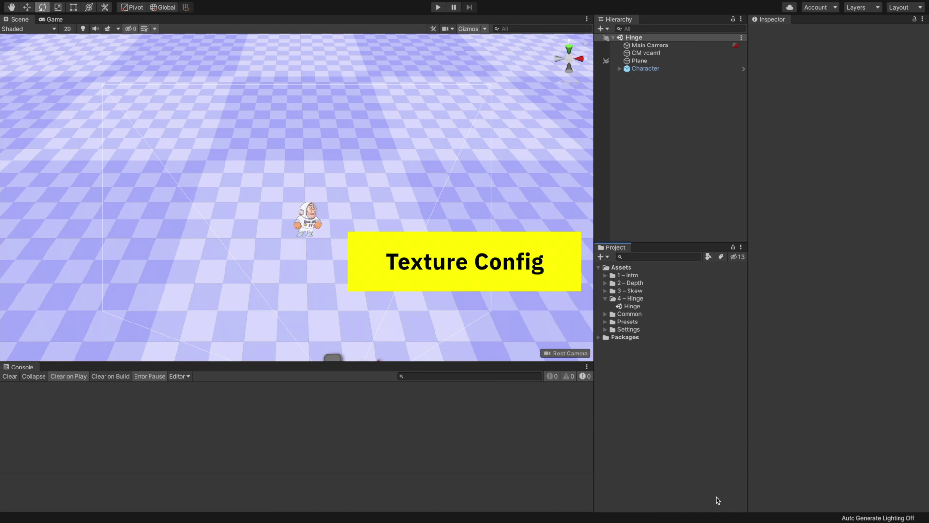
- Import fance.png and gate.png from Downloads into the 4 - Hinge folder
click(746, 488)
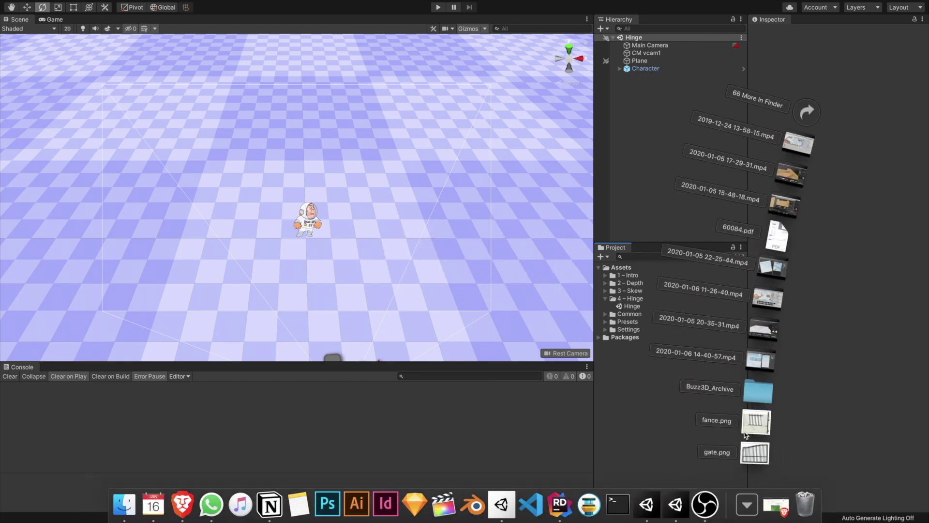
drag(750, 421, 639, 300)
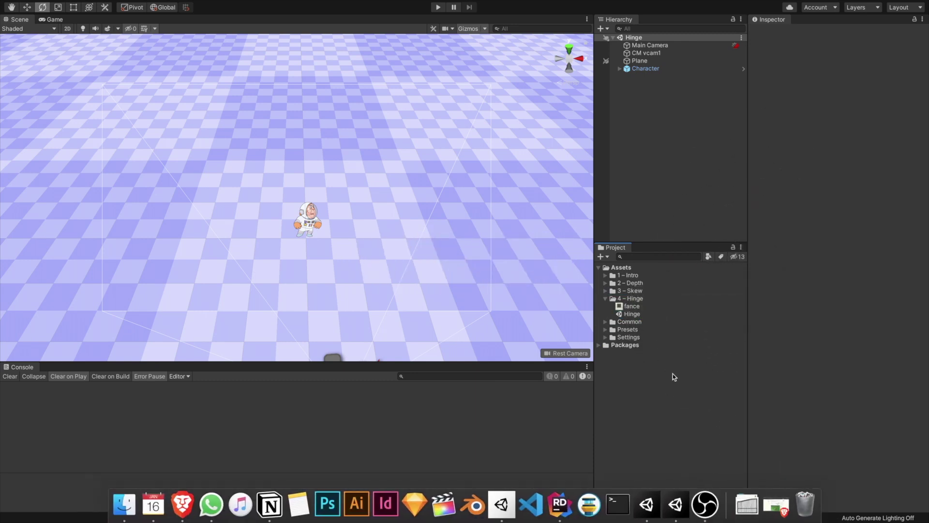
click(747, 504)
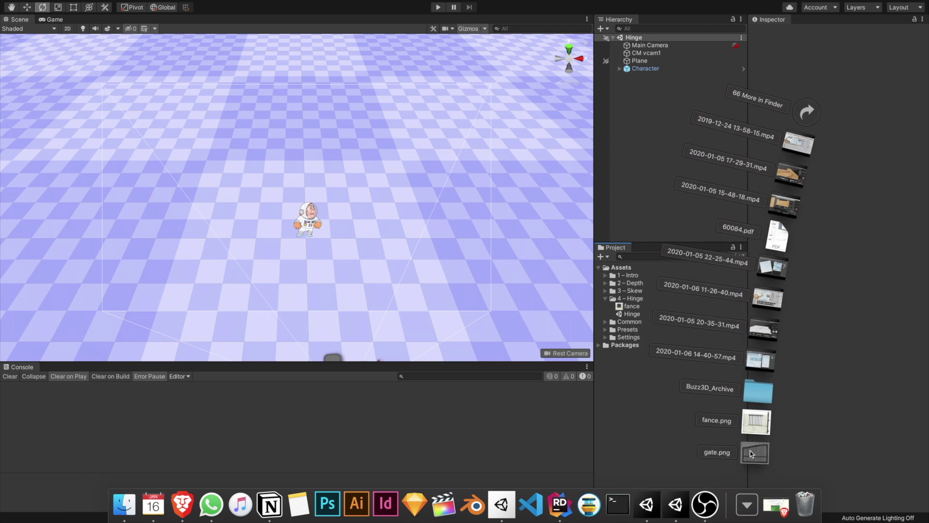
drag(751, 453, 646, 297)
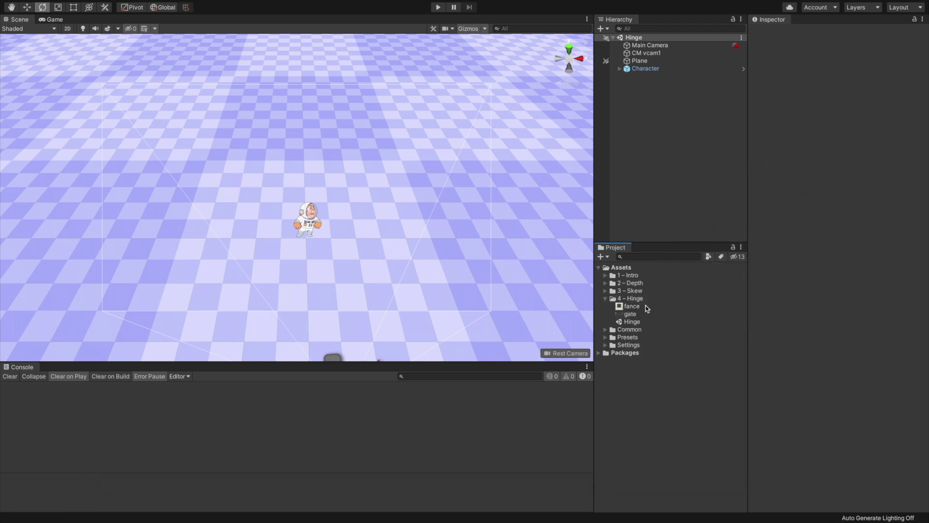
- Set both textures to Sprite (2D and UI) with a Bottom Left pivot
click(646, 306)
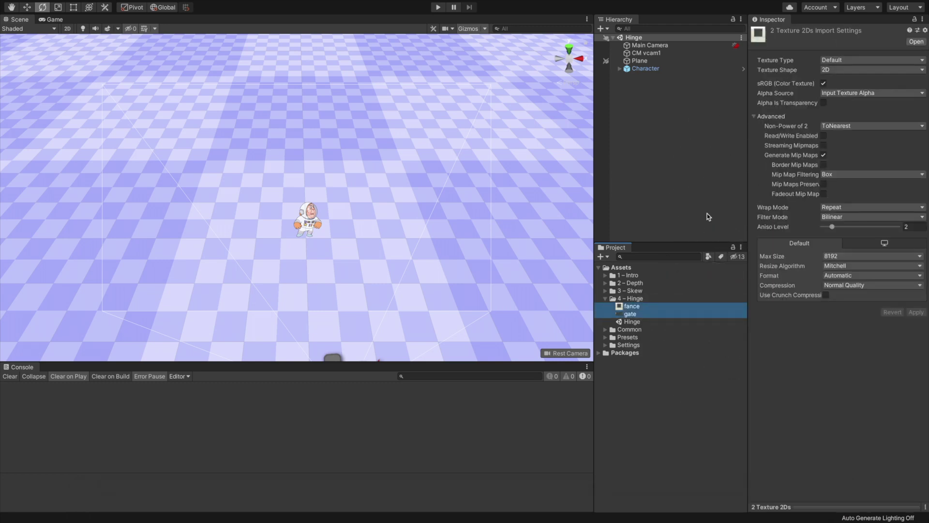
click(841, 61)
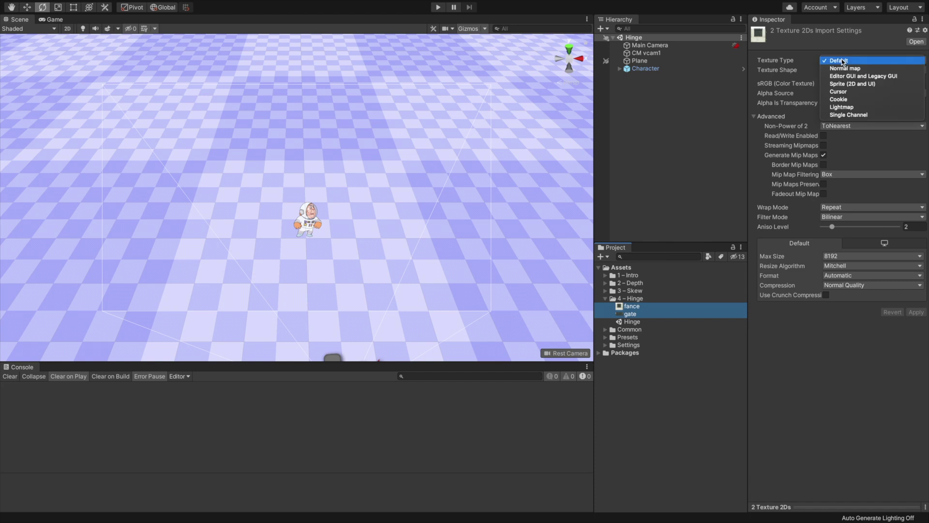
click(847, 83)
click(841, 122)
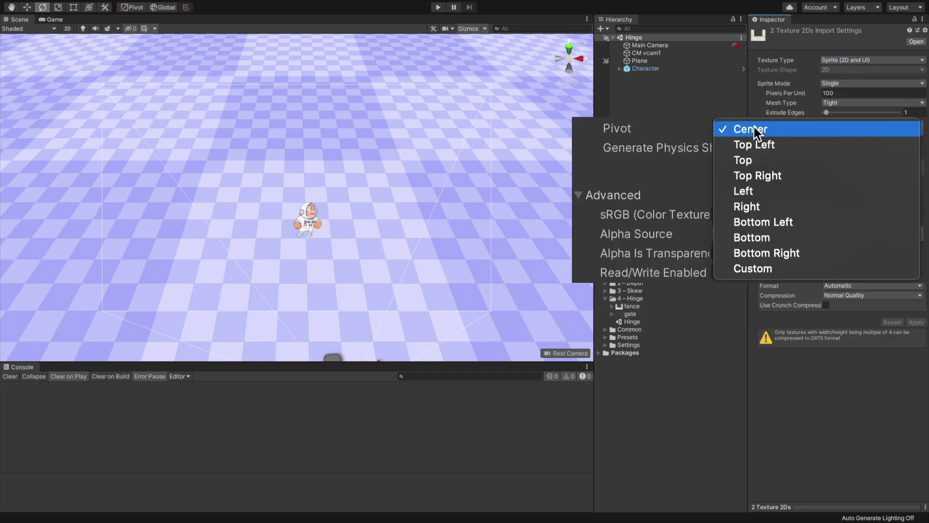
click(775, 222)
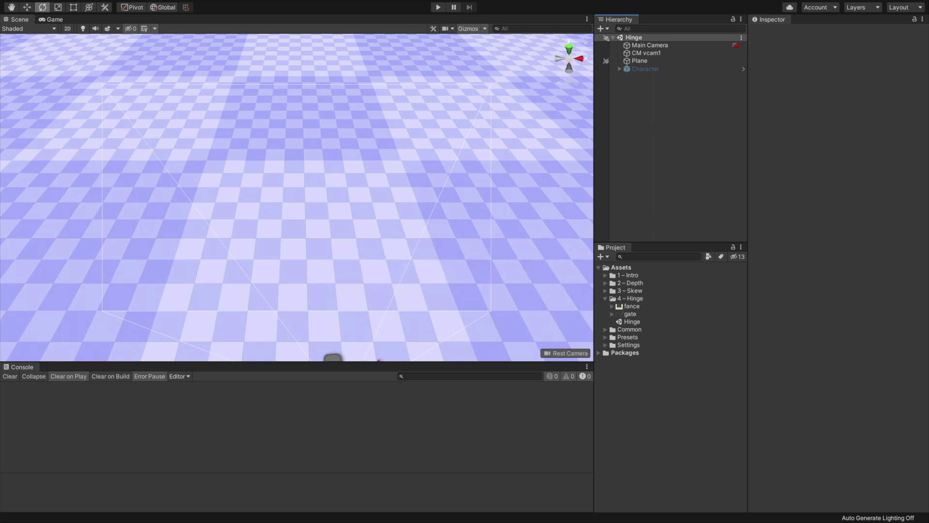
- Create an empty object at the origin and give it a Rigidbody
click(601, 30)
click(616, 38)
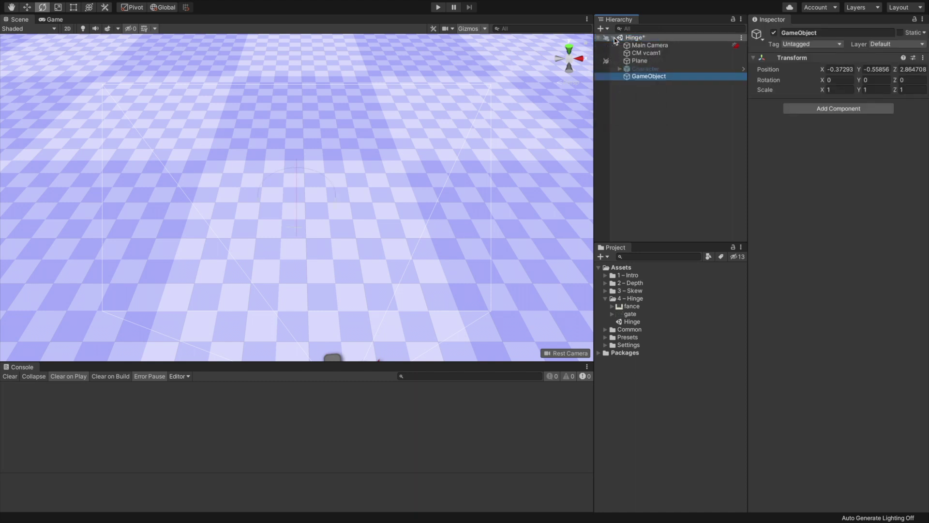
click(923, 57)
click(828, 32)
text(Fence)
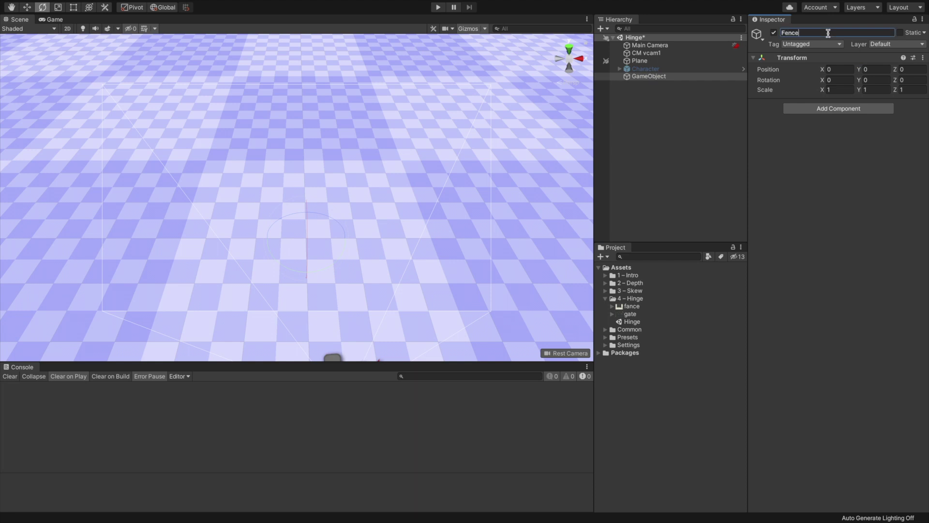
click(838, 111)
text(rig)
key(Return)
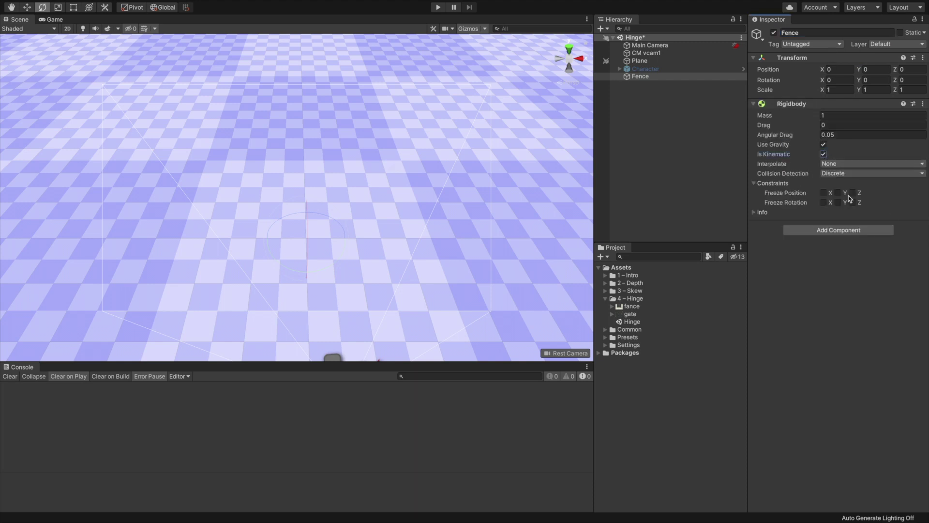
- Add a Renderer child with a Sprite Renderer showing fance, rotated 45 on X
click(603, 28)
click(625, 50)
click(819, 33)
key(BackSpace)
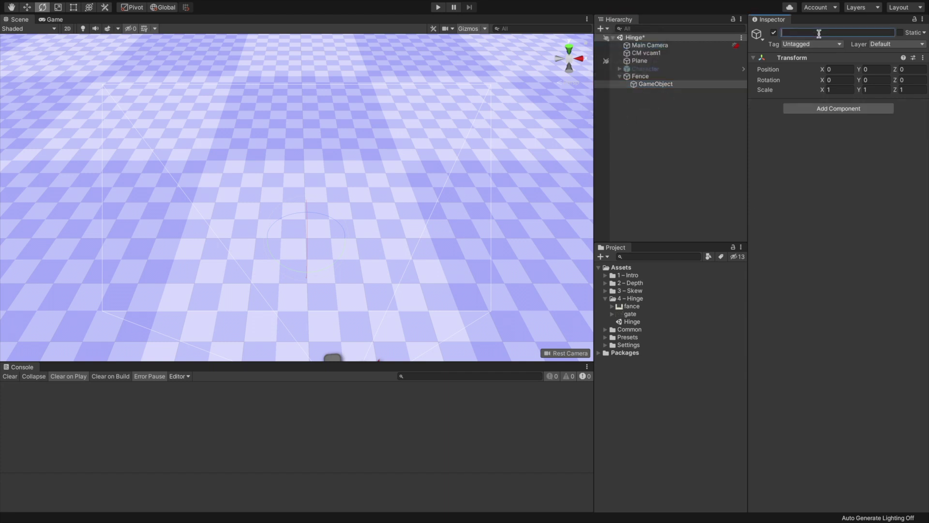
text(Renderer)
click(839, 110)
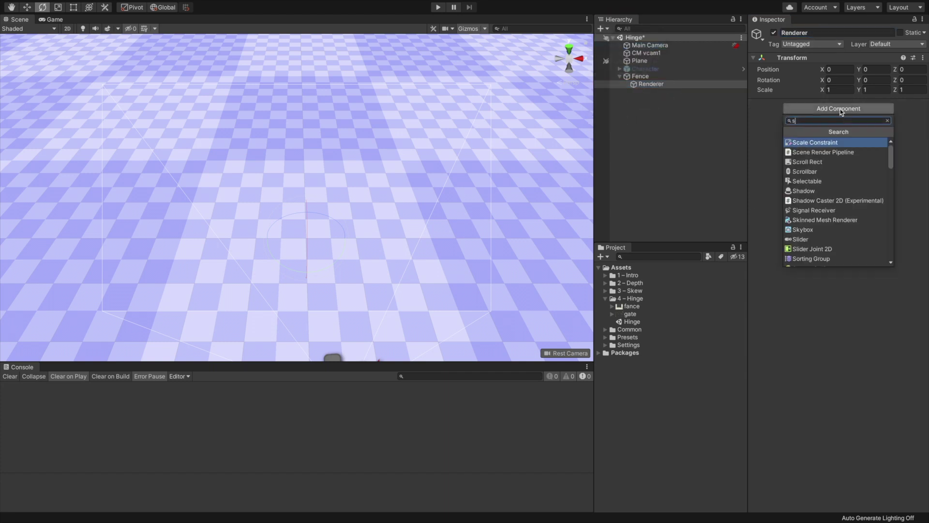
text(sprite)
key(Return)
drag(632, 306, 840, 116)
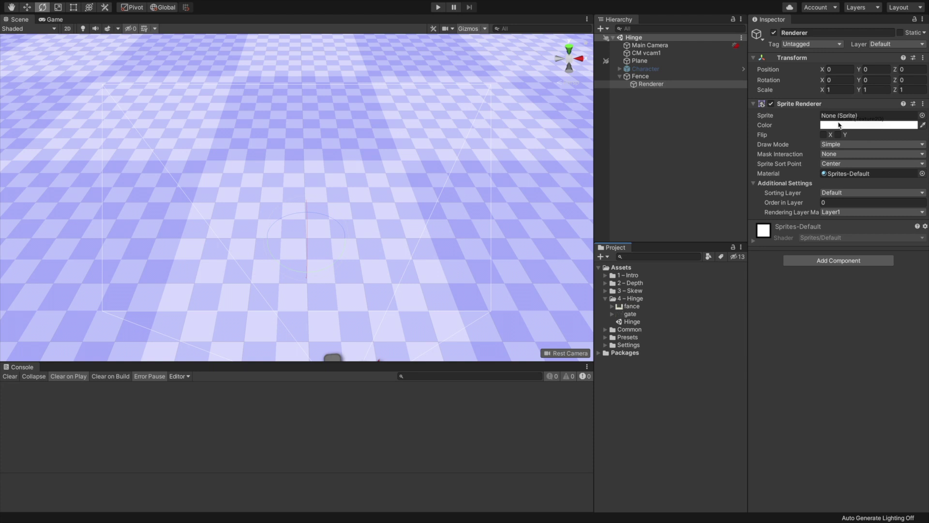
text(45)
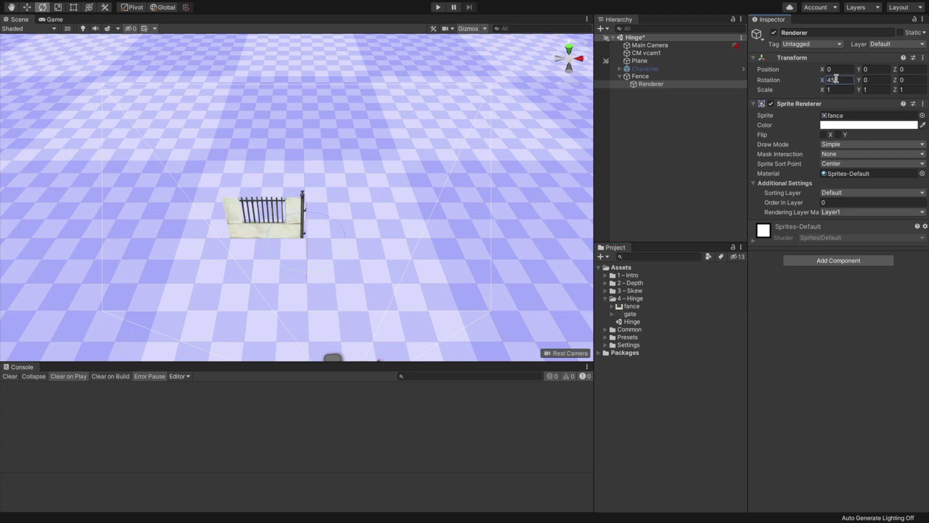
- Add a Box Collider to Fence and resize it to fit the fence
click(641, 76)
click(814, 230)
text(coll)
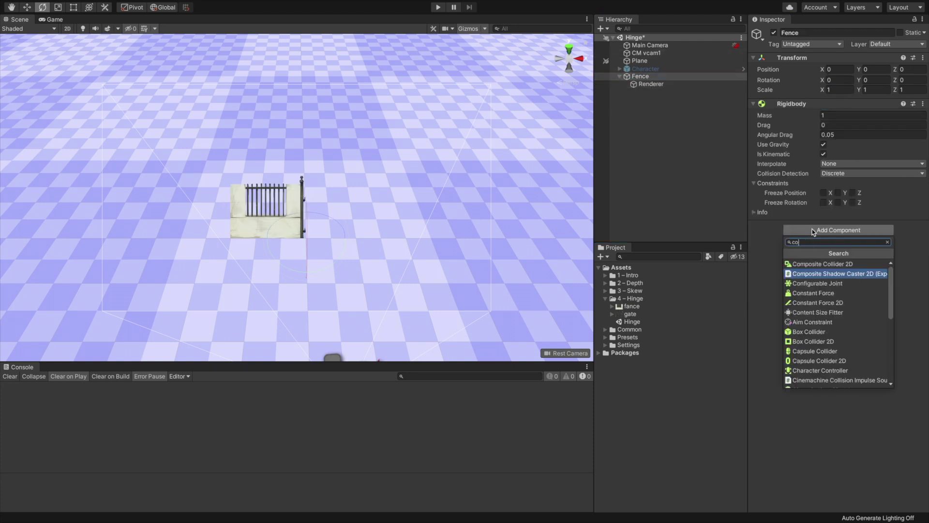
click(809, 264)
drag(326, 118, 304, 136)
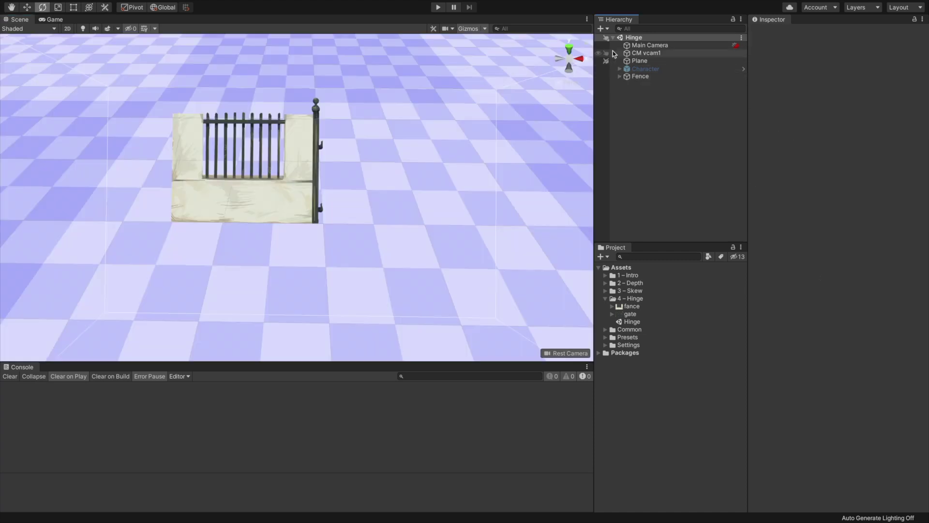
- Create an empty object at the origin named Gate Left
click(600, 28)
click(624, 39)
click(922, 58)
click(862, 65)
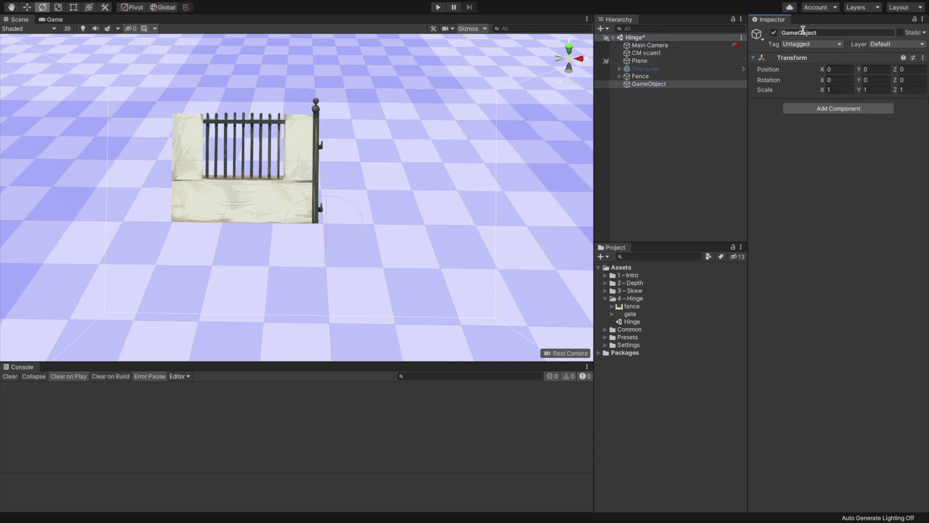
text(ft)
key(Return)
- Add two empty children under Gate Left named Renderer and Physics
key(alt+shift+n)
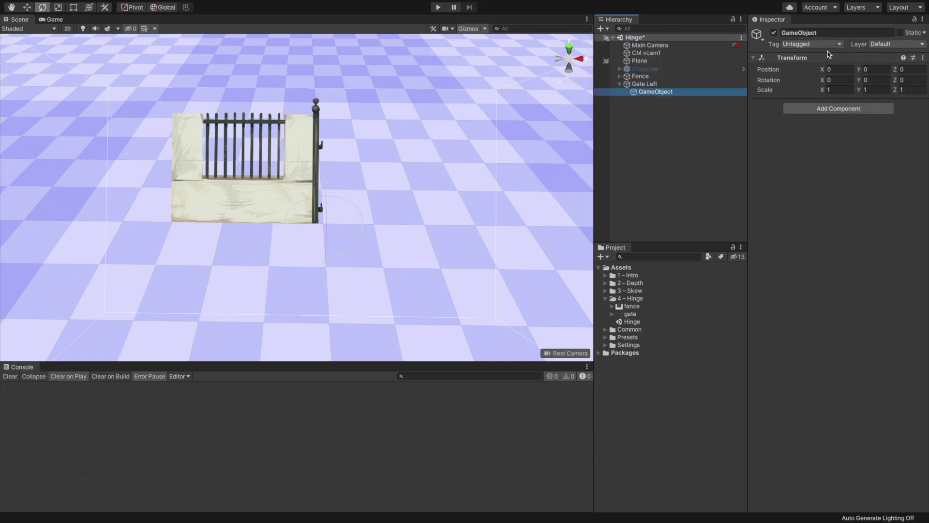
click(825, 33)
text(erer)
click(644, 83)
click(600, 28)
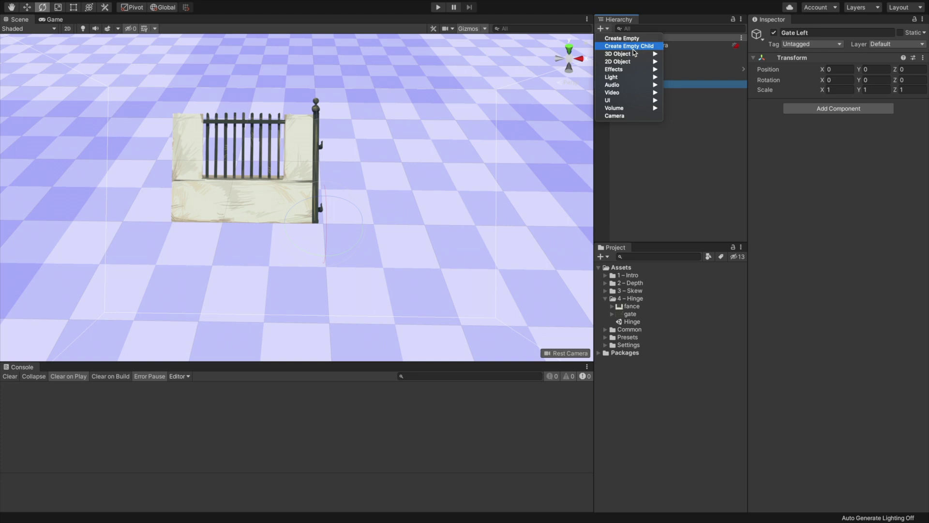
click(624, 39)
click(812, 33)
text(Physics)
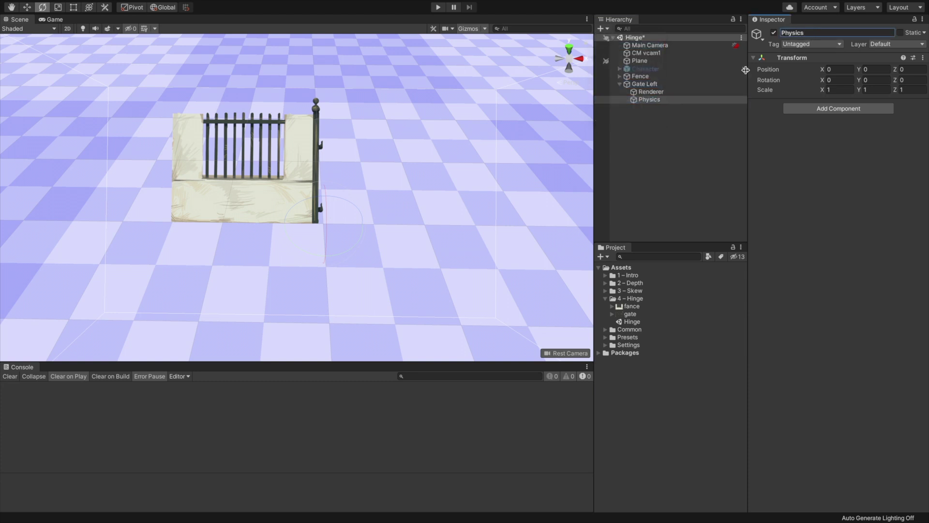
- Give Renderer a Sprite Renderer using the gate sprite
click(651, 91)
click(828, 108)
text(spr)
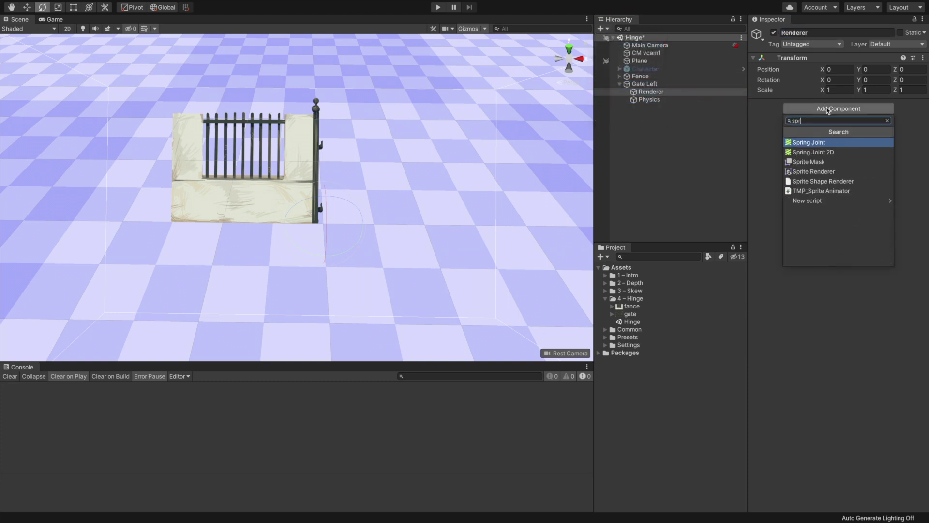
click(814, 171)
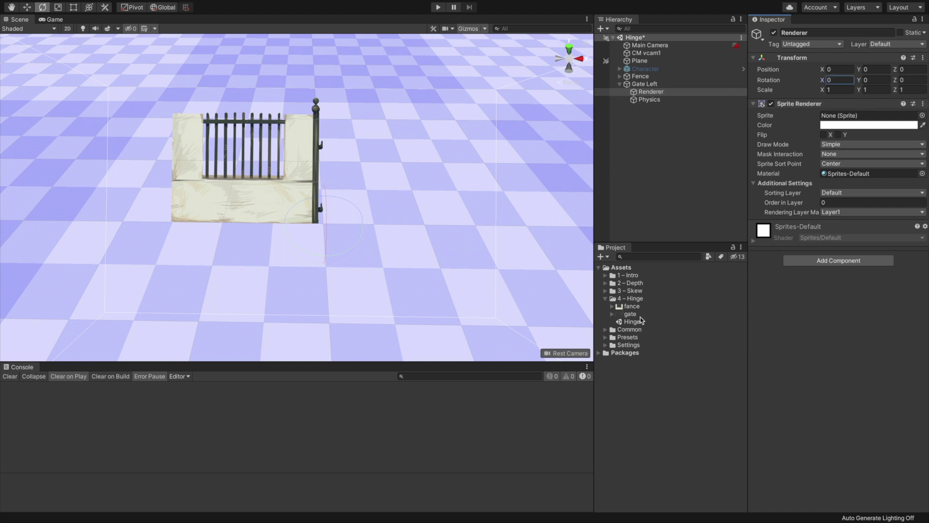
drag(630, 314, 867, 115)
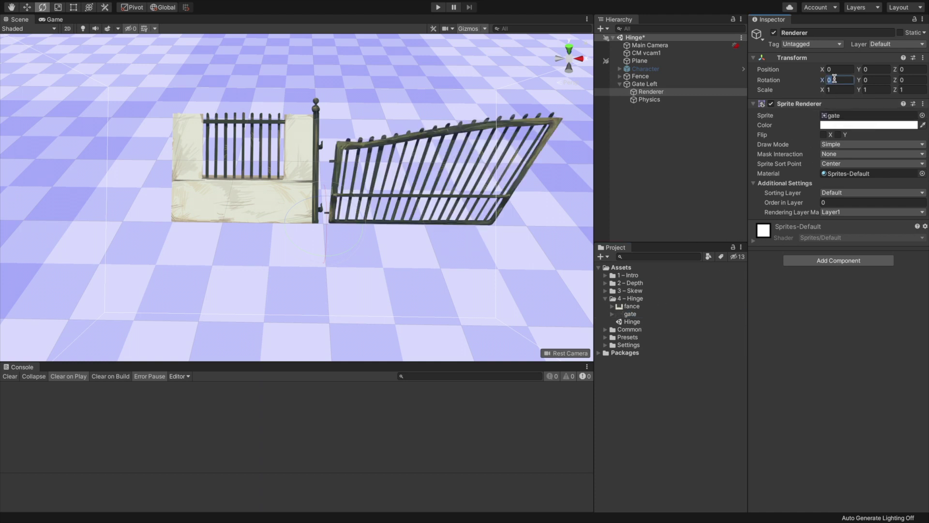
text(45)
- Add a Rigidbody and a Box Collider fitted to the gate on Physics
click(649, 100)
click(825, 110)
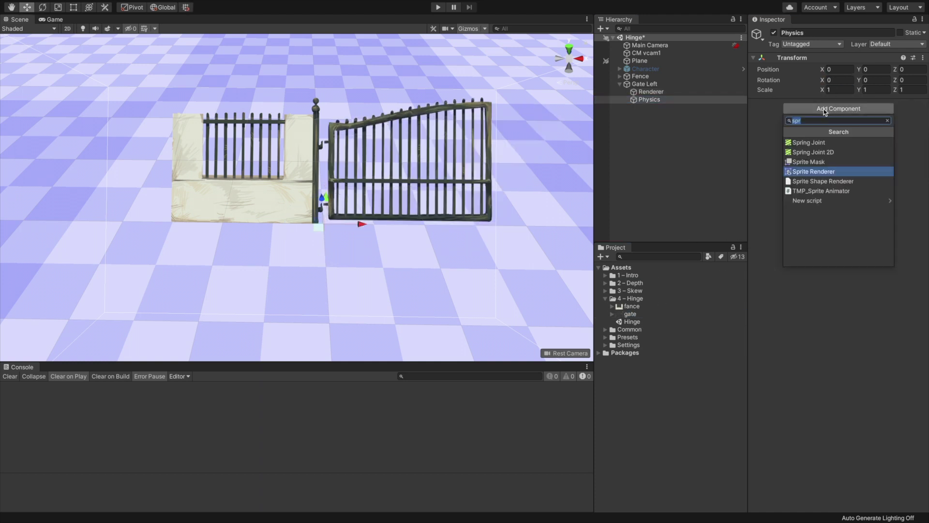
text(rigi)
click(806, 142)
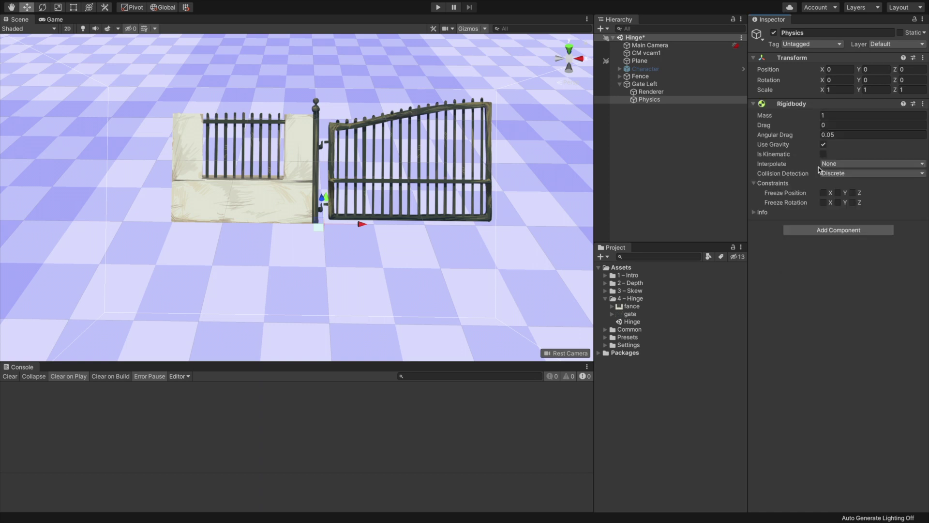
click(837, 231)
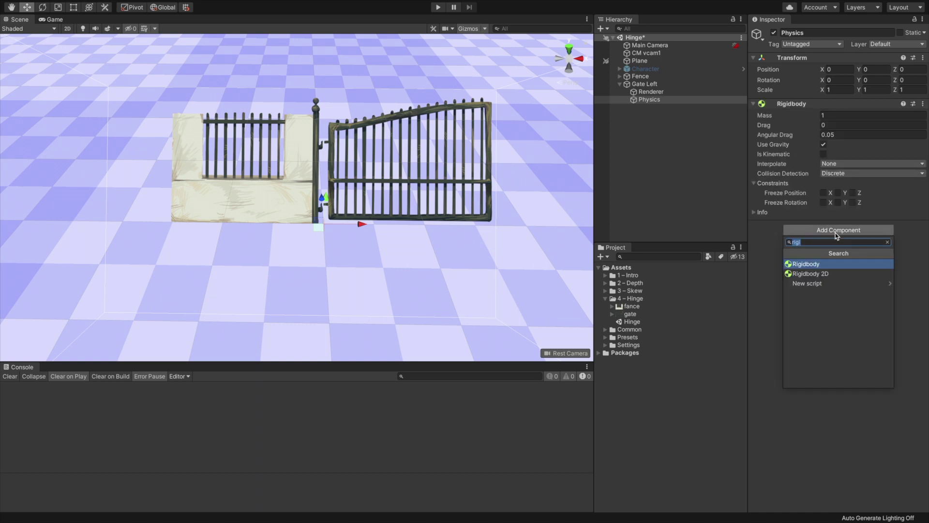
text(box)
key(Return)
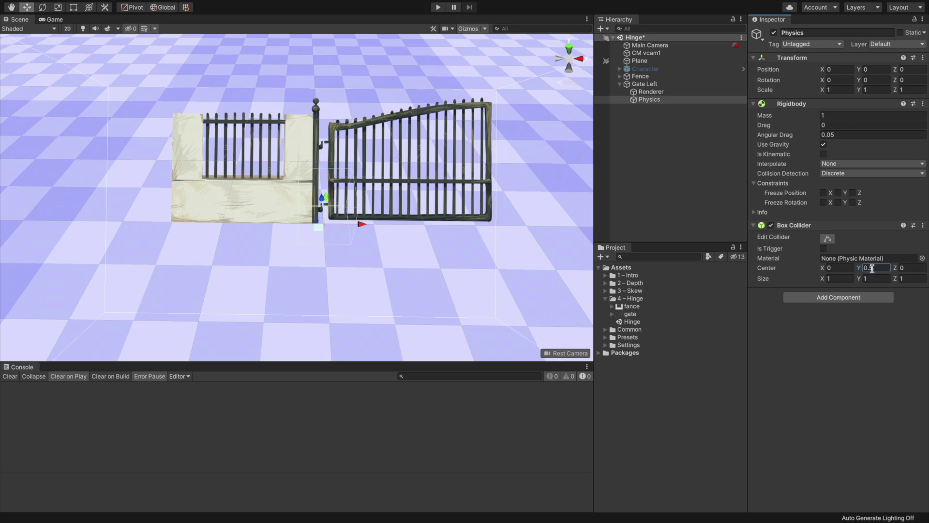
click(827, 238)
click(569, 68)
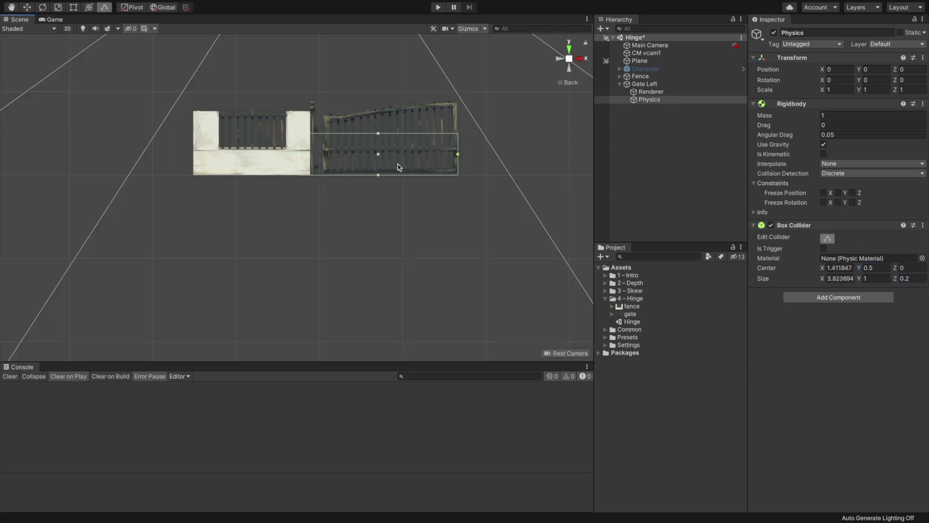
key(w)
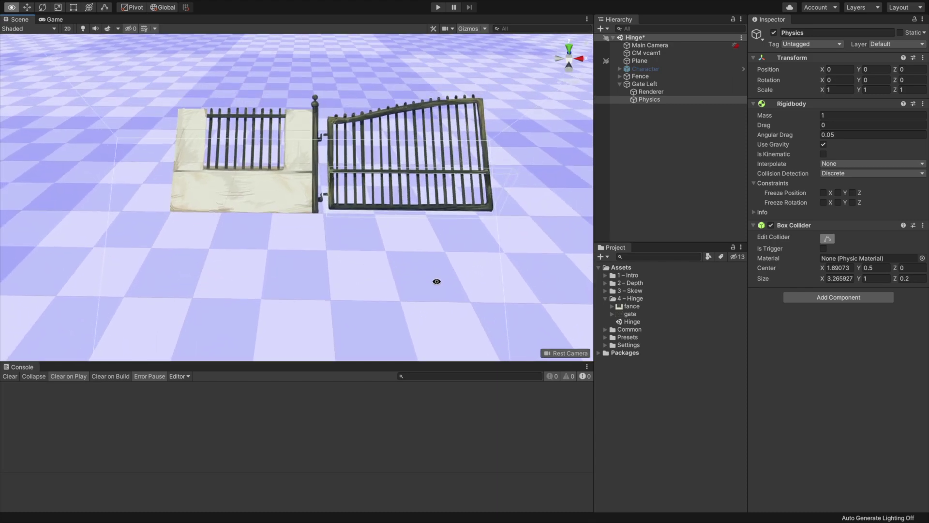
- Add a Hinge Joint connected to Fence, axis Y, with limits enabled up to 180
click(838, 297)
text(hin)
click(826, 332)
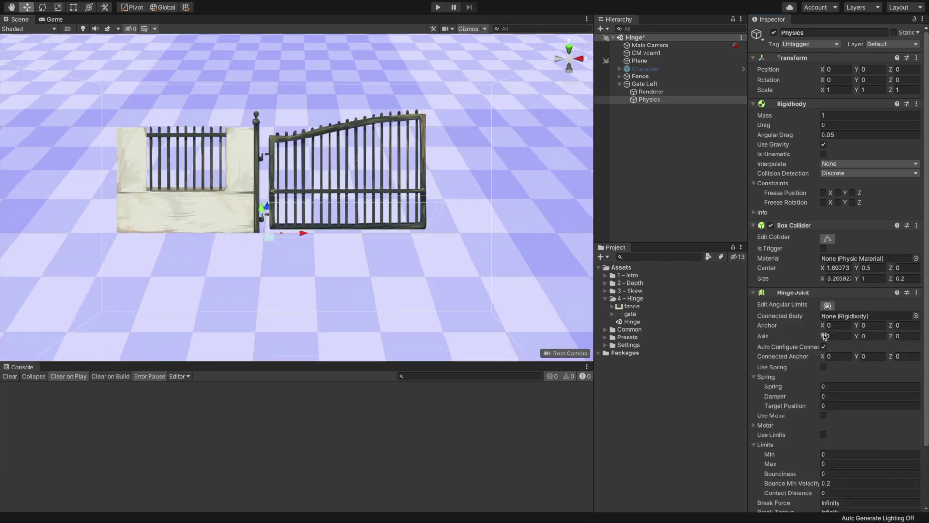
mouse_move(619, 100)
drag(640, 77, 848, 319)
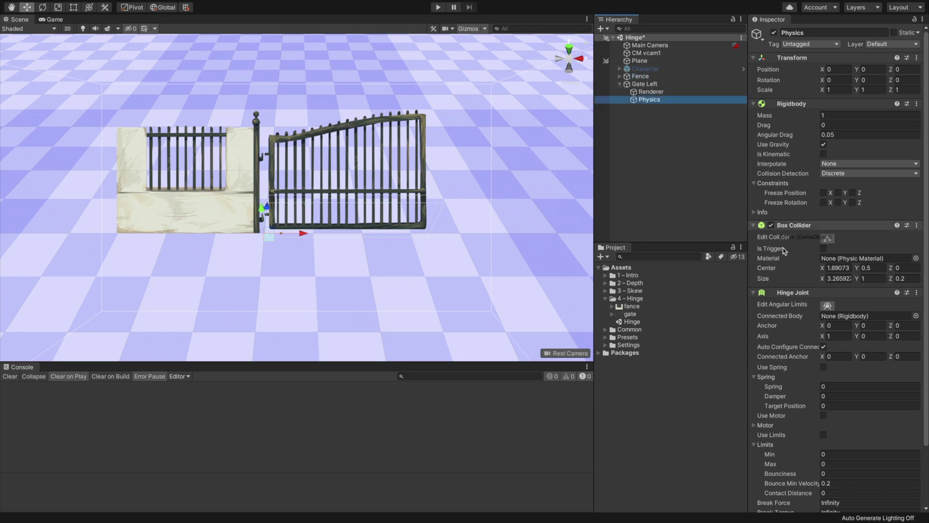
click(847, 335)
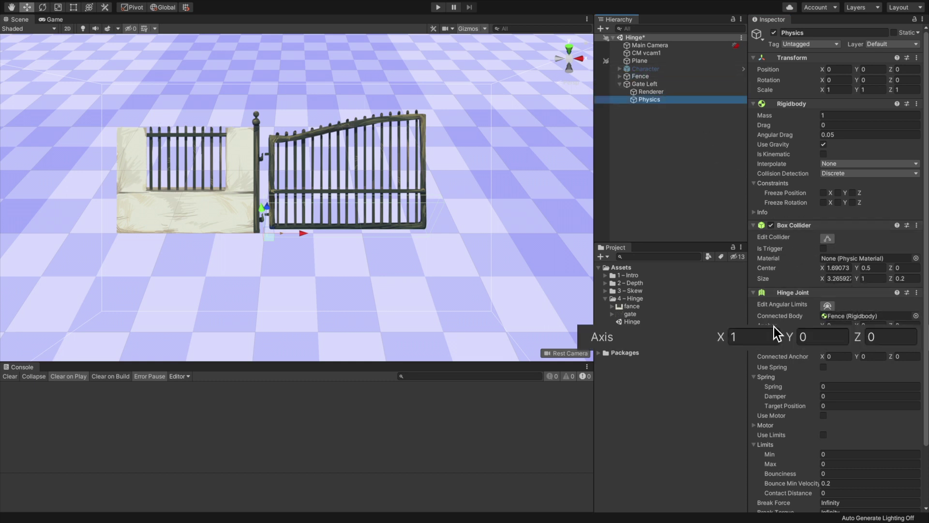
text(1)
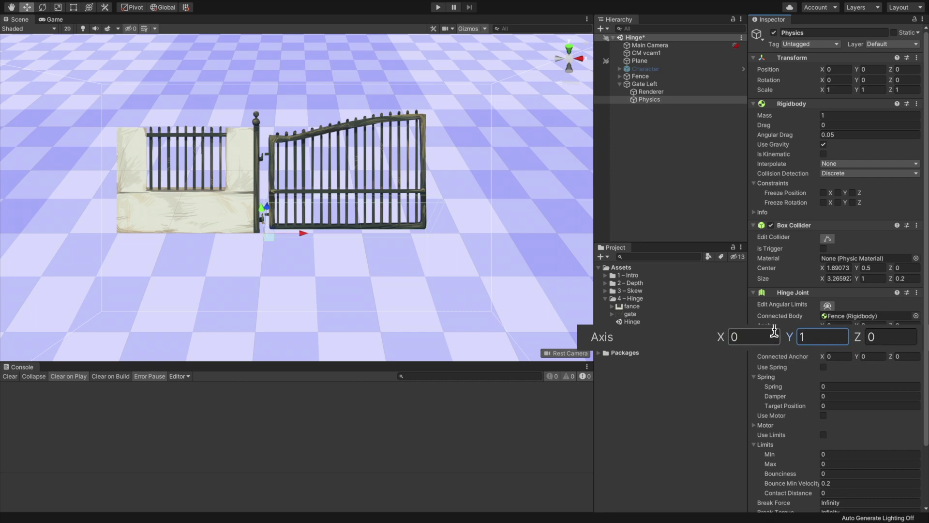
scroll(926, 377, down, 5)
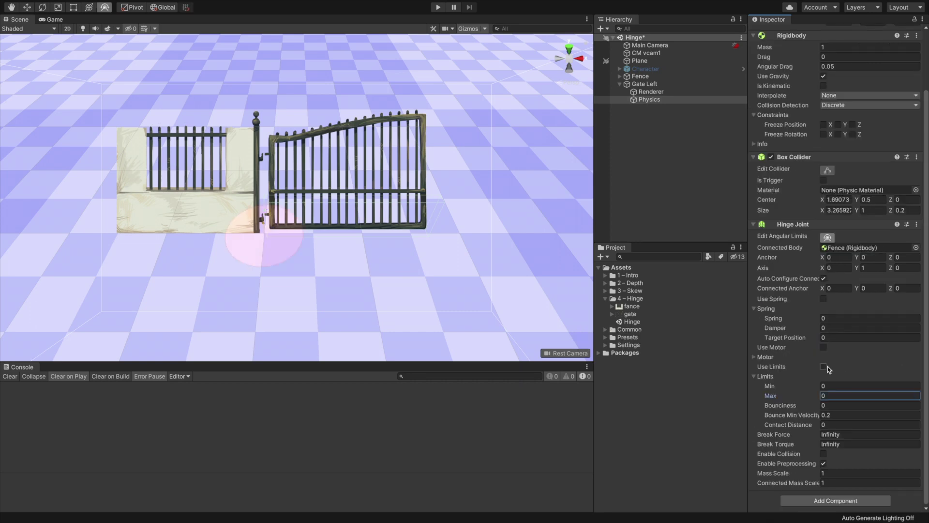
click(823, 367)
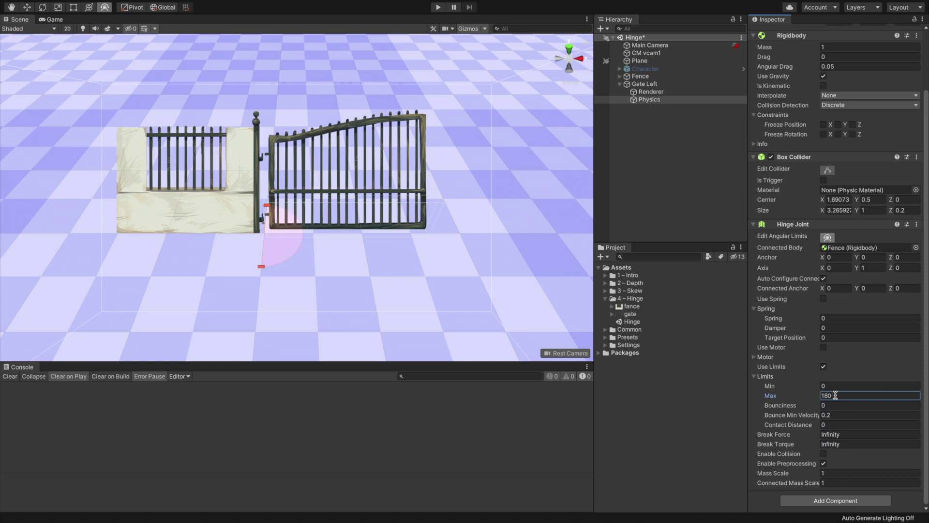
click(643, 83)
- Move Fence and Gate Left to X -3.333, then duplicate them as Fence Right and Gate Right
ctrl+click(634, 77)
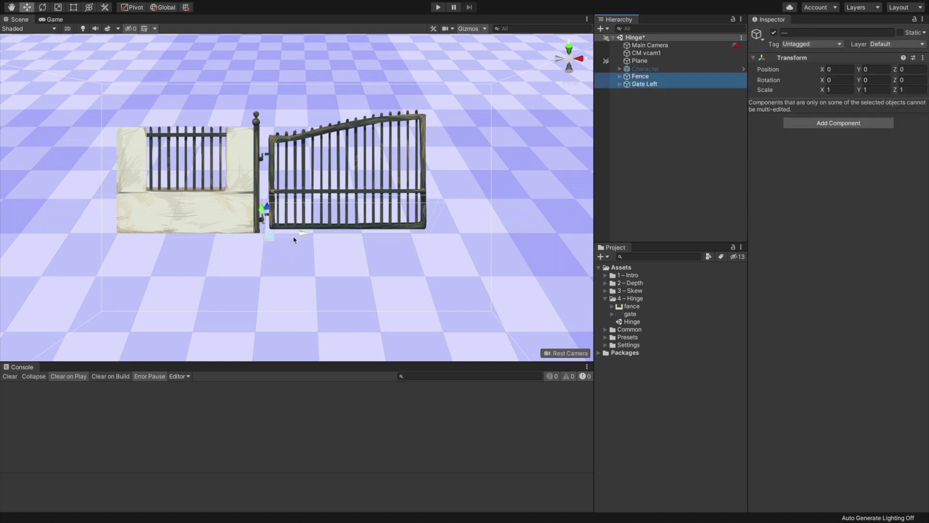
drag(303, 233, 136, 247)
key(ctrl+d)
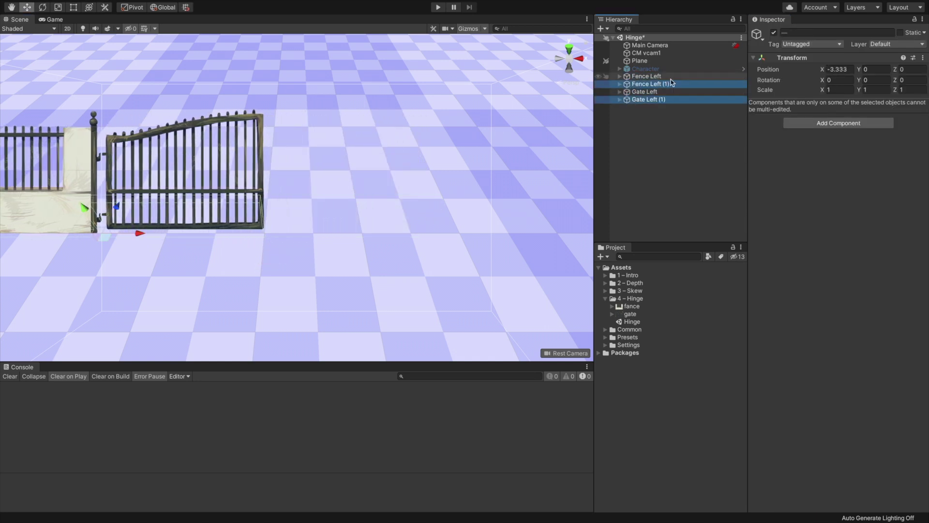
click(668, 118)
click(646, 91)
double_click(807, 33)
click(648, 99)
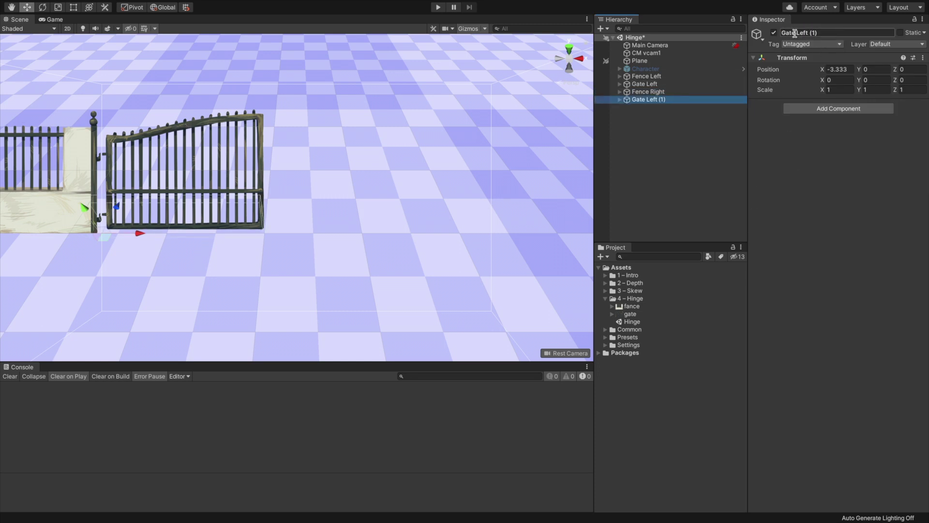
double_click(803, 33)
text(Right)
key(Return)
- Flip the Fence Right sprite on X and move Gate Right's collider centre to the other side
click(664, 93)
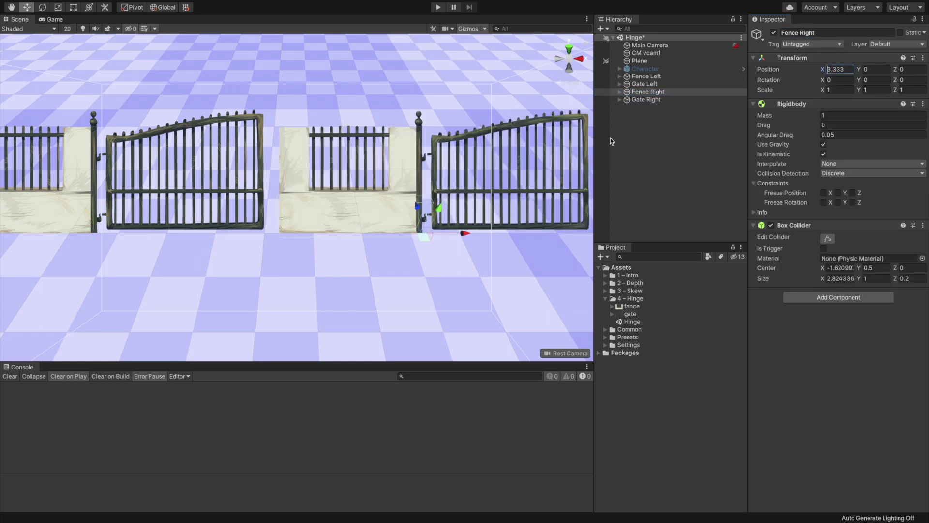
click(619, 91)
click(650, 99)
click(823, 135)
click(619, 91)
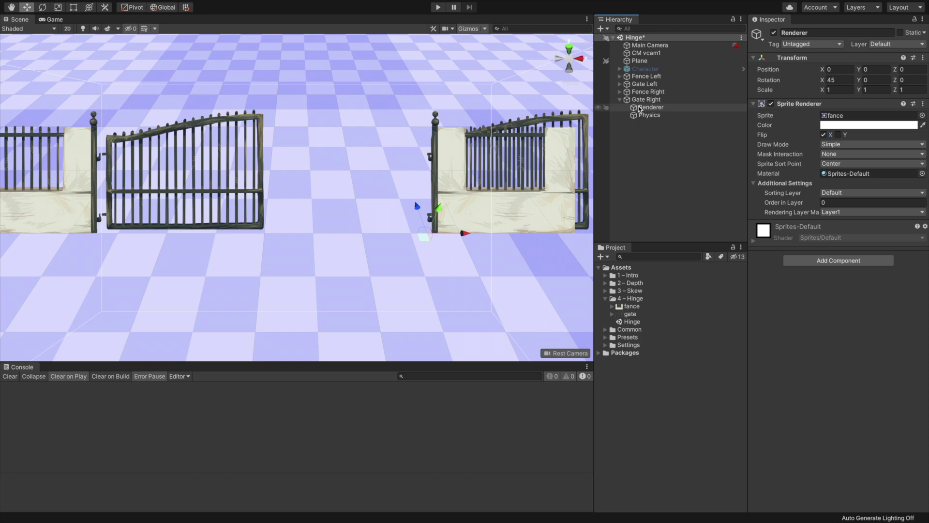
click(649, 114)
click(826, 238)
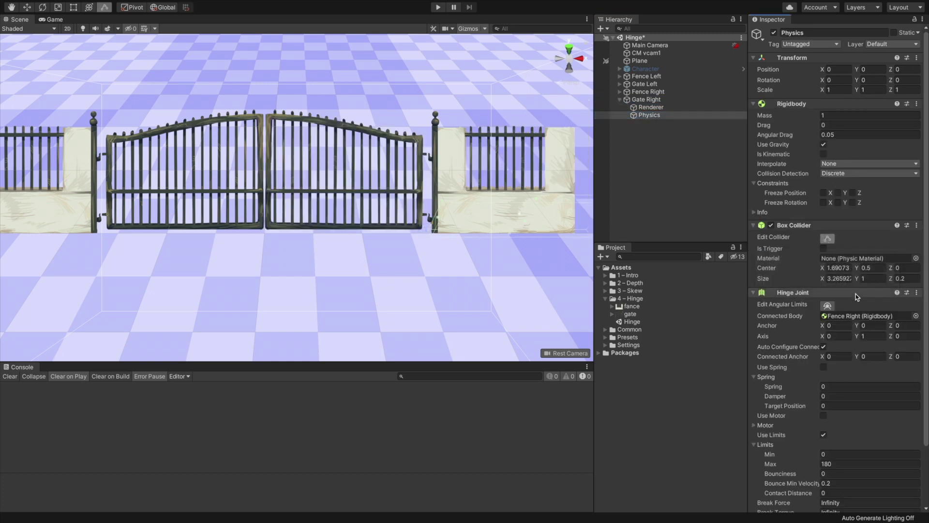
click(828, 278)
text(-1.69073)
click(620, 100)
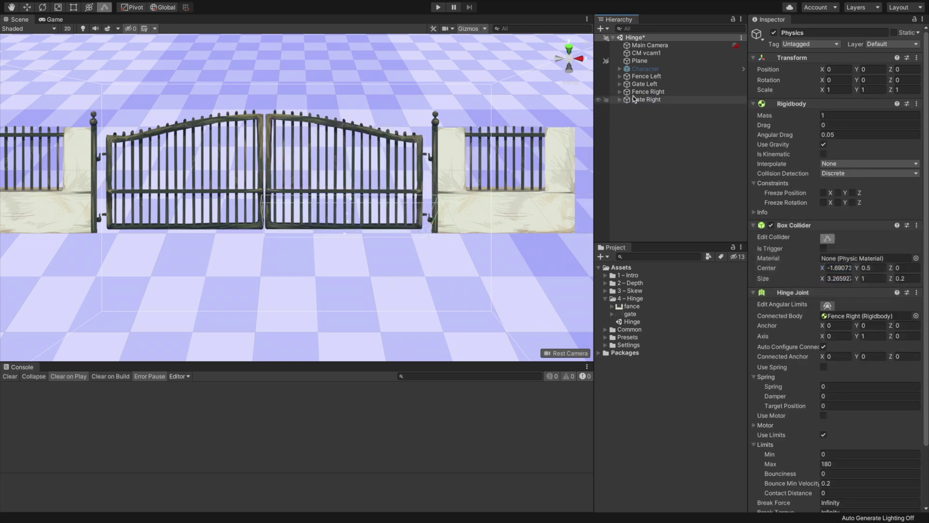
- Place Fence Right at X 3.3 and limit the right hinge to -180 through 0
click(646, 76)
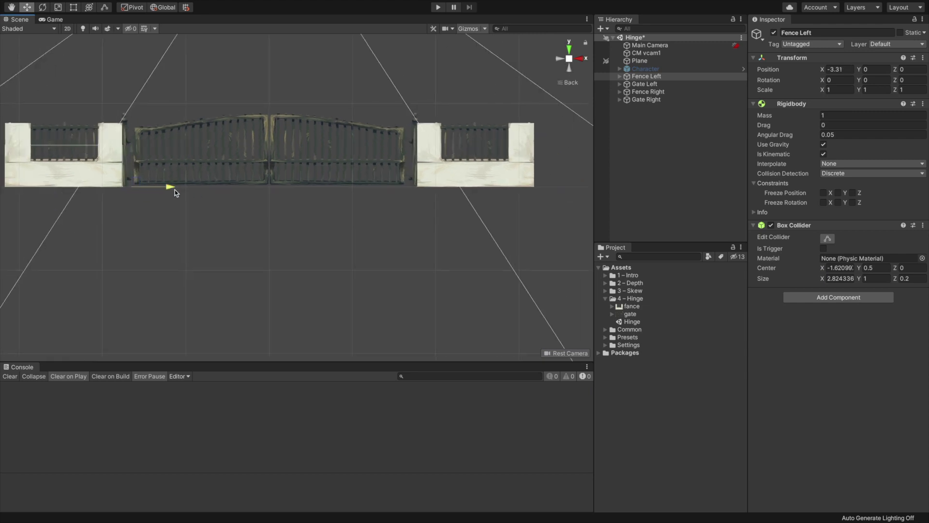
click(648, 92)
click(837, 69)
text(3.3)
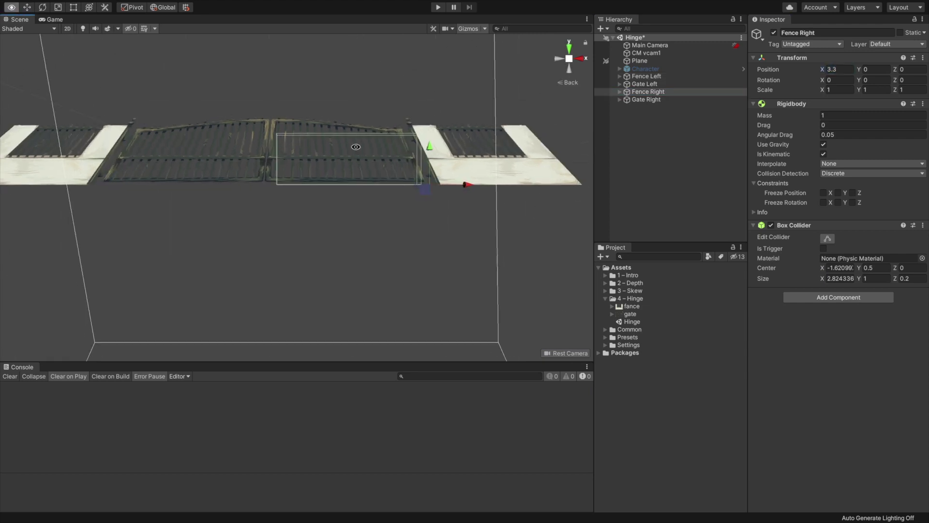
click(655, 132)
text(-)
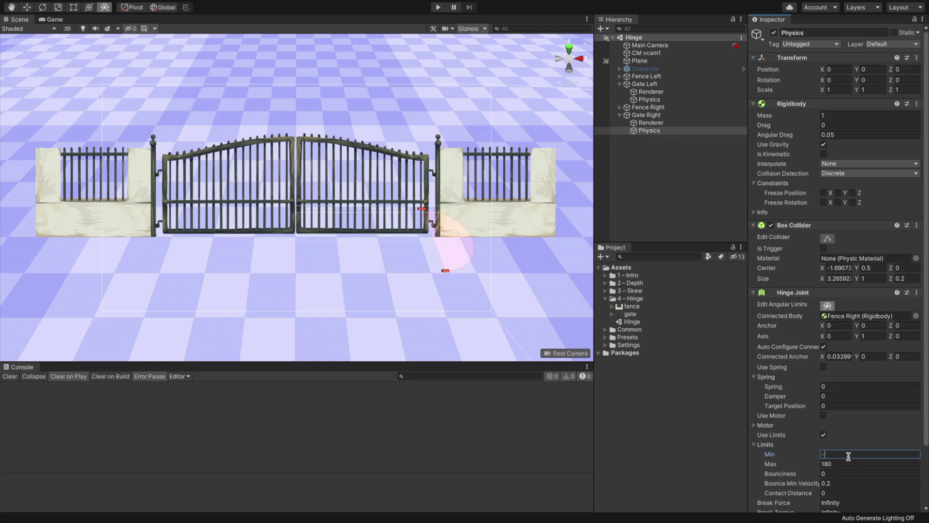
text(180)
key(Tab)
text(0)
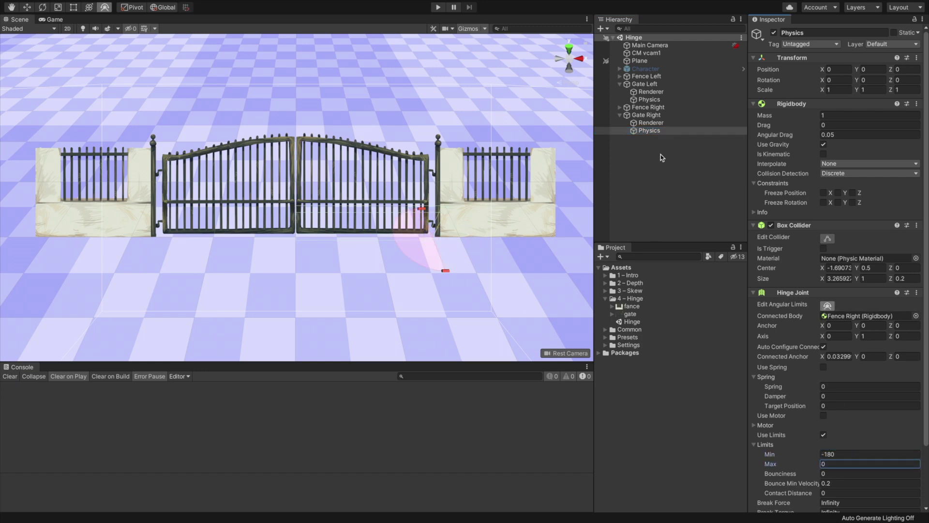
ctrl+click(649, 100)
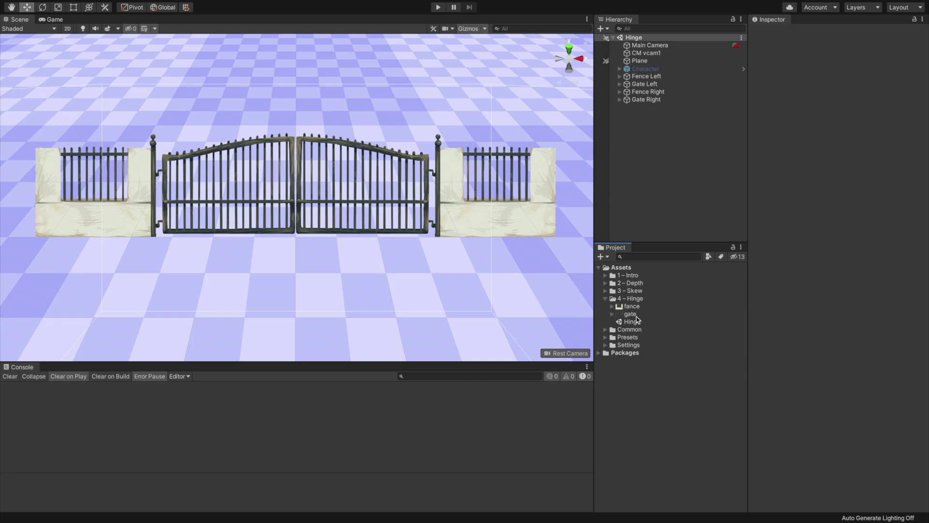
- Create a Sprite Graph shader named '2.5D Hinge' in the 4 - Hinge folder
right_click(636, 304)
mouse_move(664, 286)
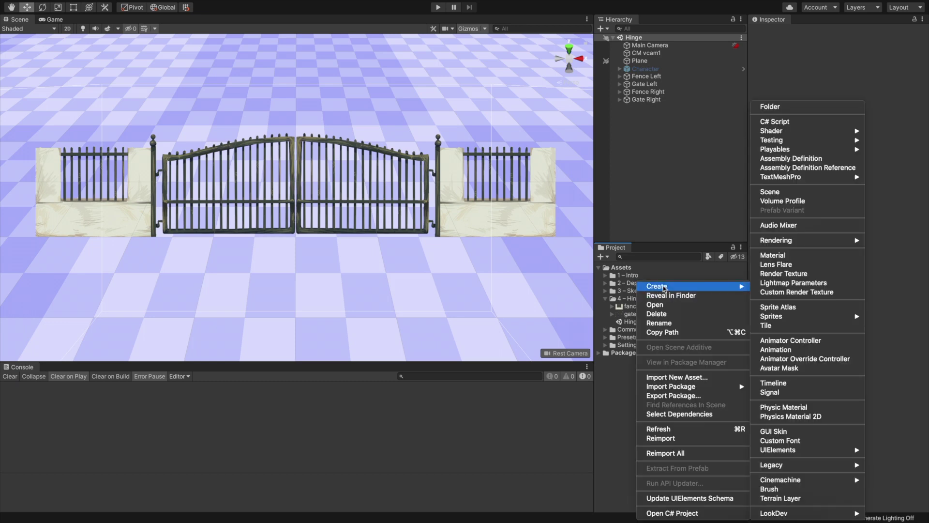
mouse_move(771, 130)
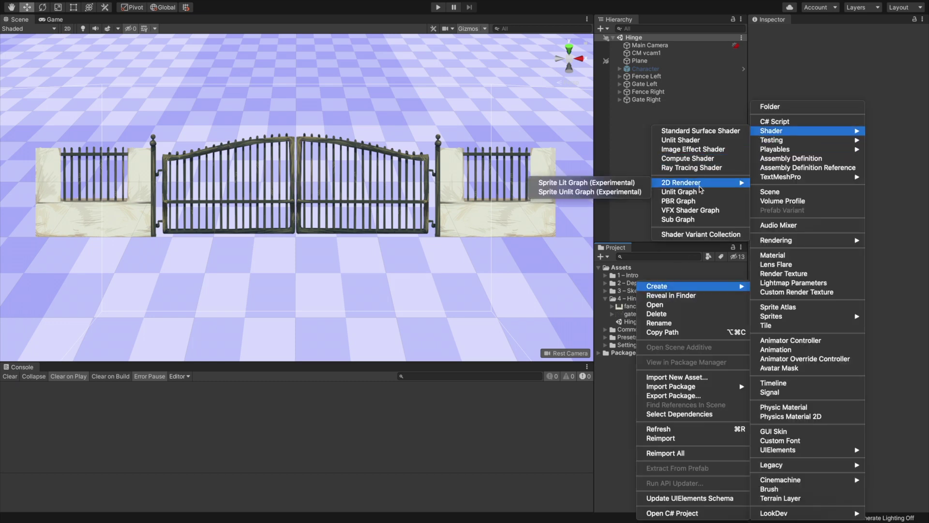
click(687, 191)
text(2.5)
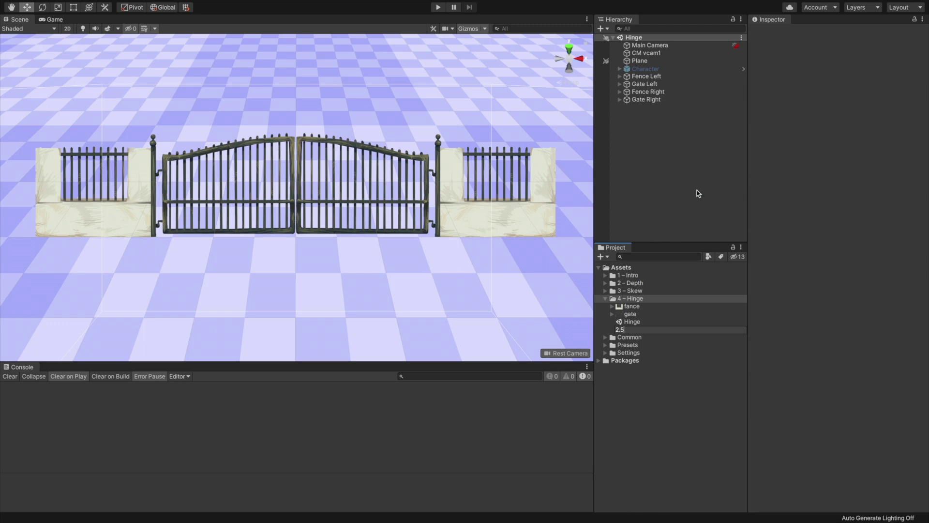
text(D Hinge)
key(Return)
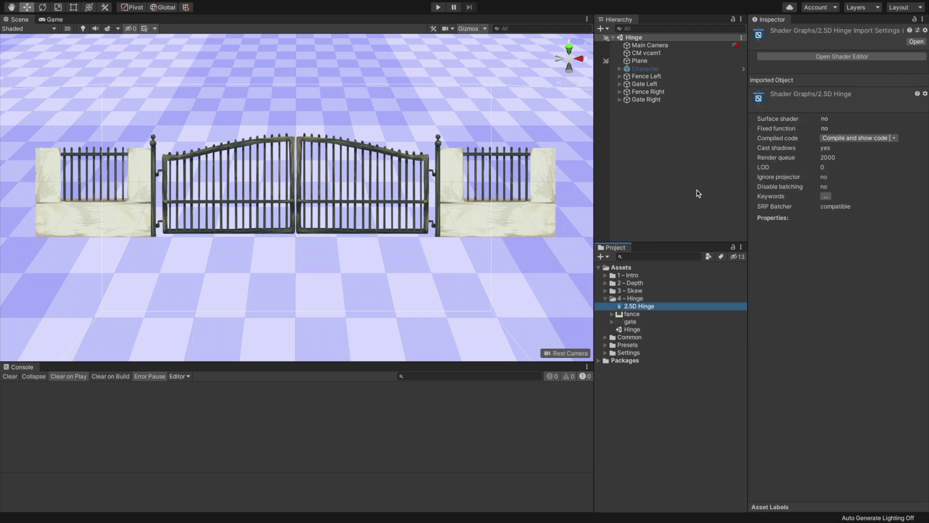
- Add a Texture2D property named Texture with reference _MainTex
click(135, 55)
click(157, 99)
text(T)
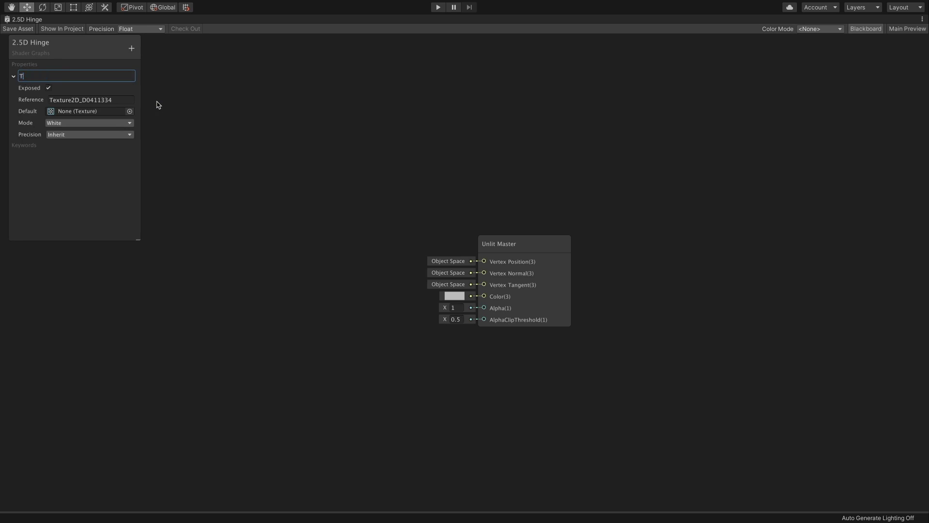
text(extur)
key(Return)
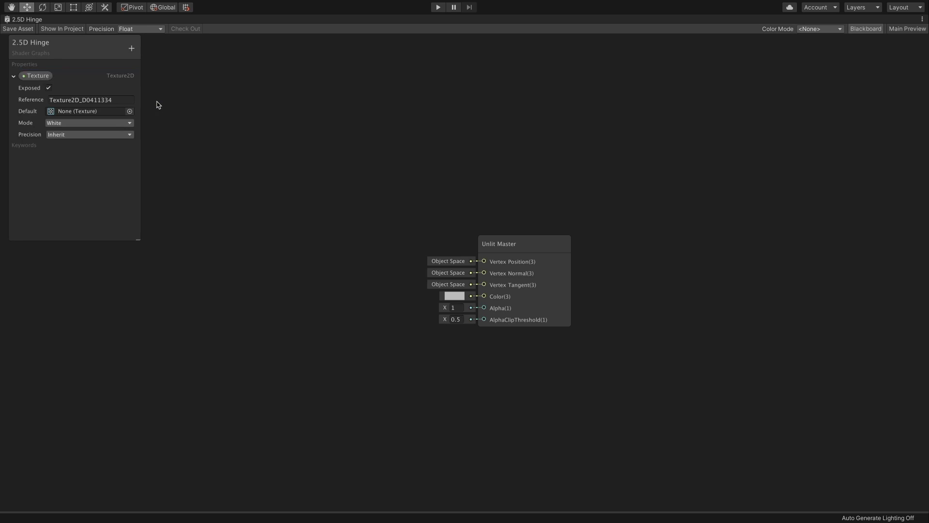
key(ctrl+a)
text(_)
- Add an Angle float property referenced _Angle and make the Unlit Master two-sided
click(131, 48)
click(139, 60)
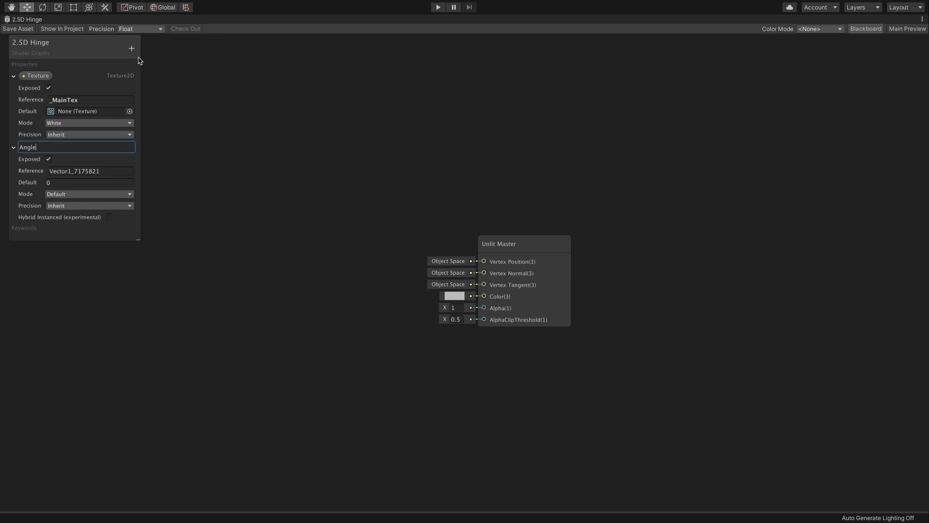
click(87, 171)
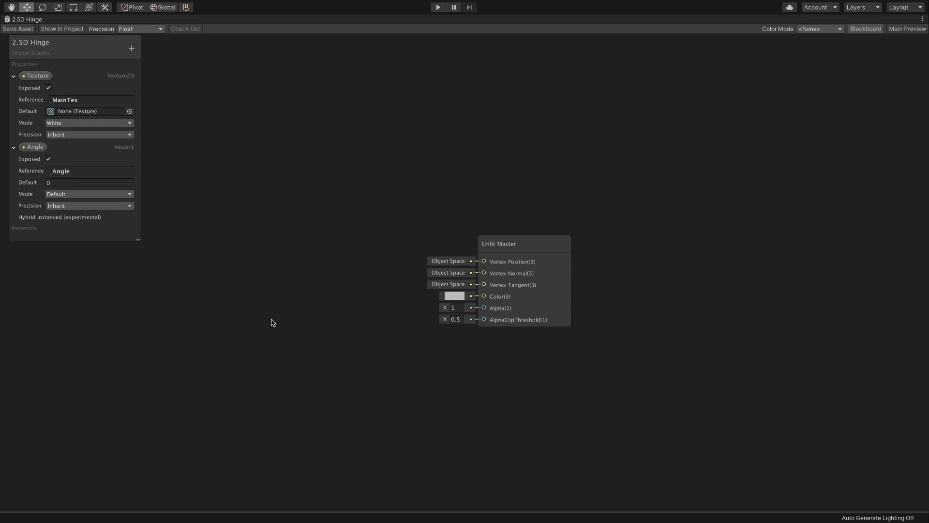
drag(532, 243, 703, 246)
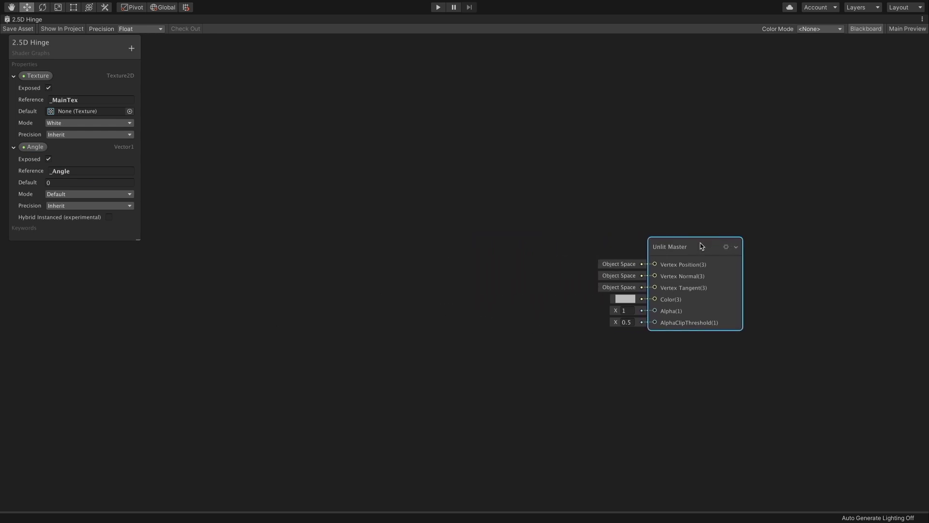
click(724, 248)
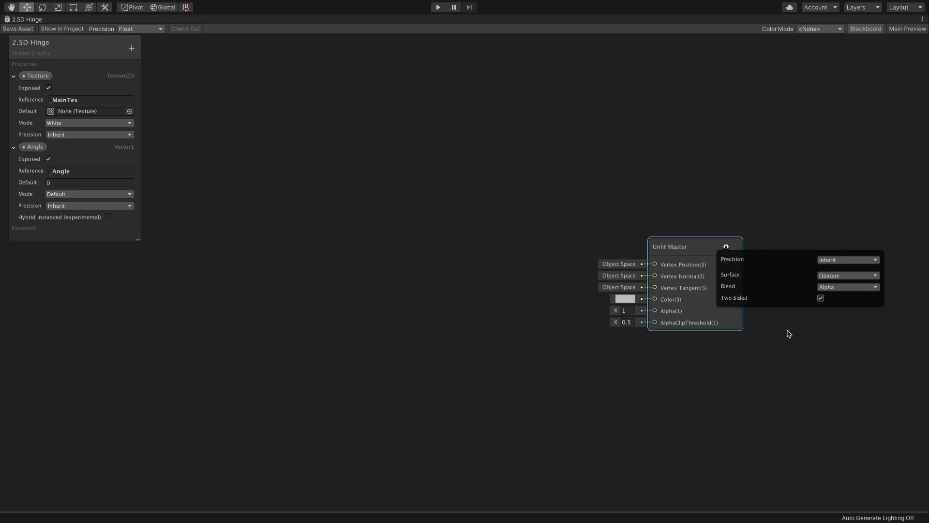
- Place the Texture property on the graph and add a Sample Texture 2D node beside it
drag(36, 75, 486, 304)
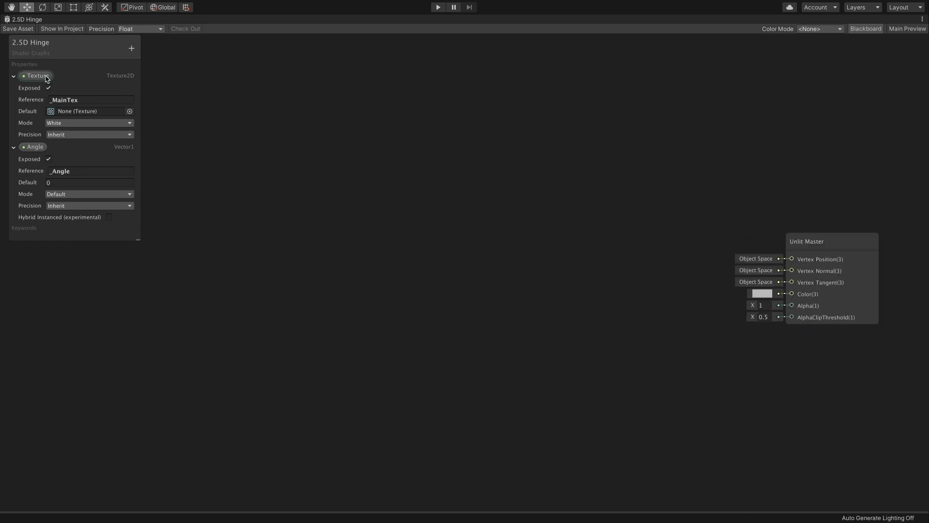
right_click(590, 316)
click(607, 321)
text(tex)
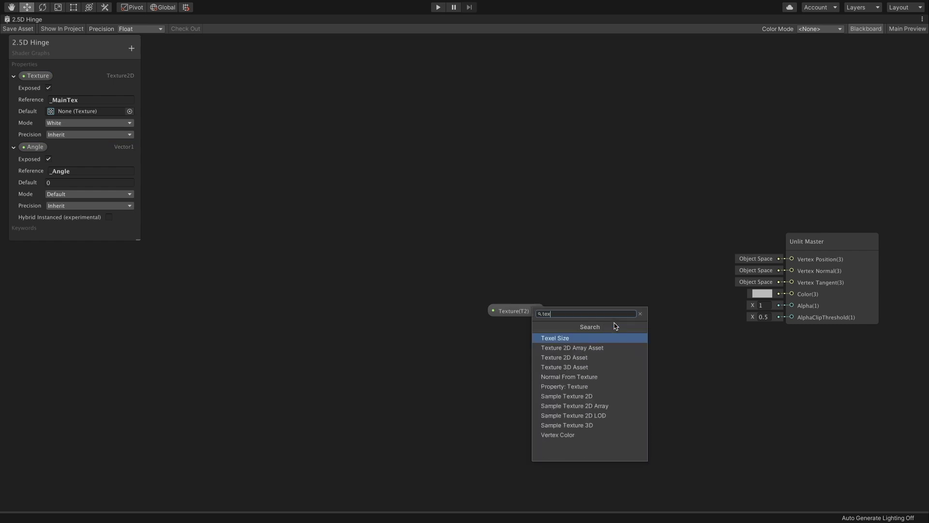
key(Down)
key(Down)
key(Down)
key(Down)
key(Down)
key(Down)
key(Return)
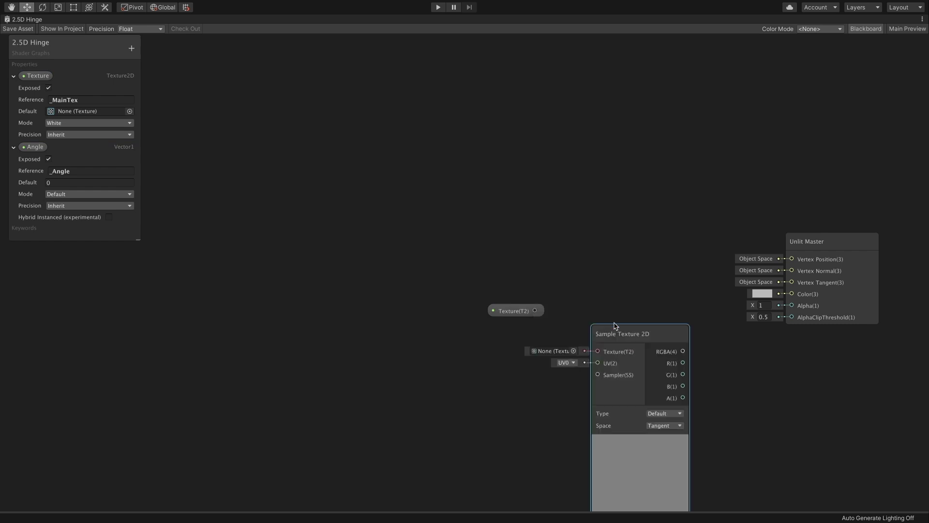
click(635, 439)
drag(631, 343, 639, 298)
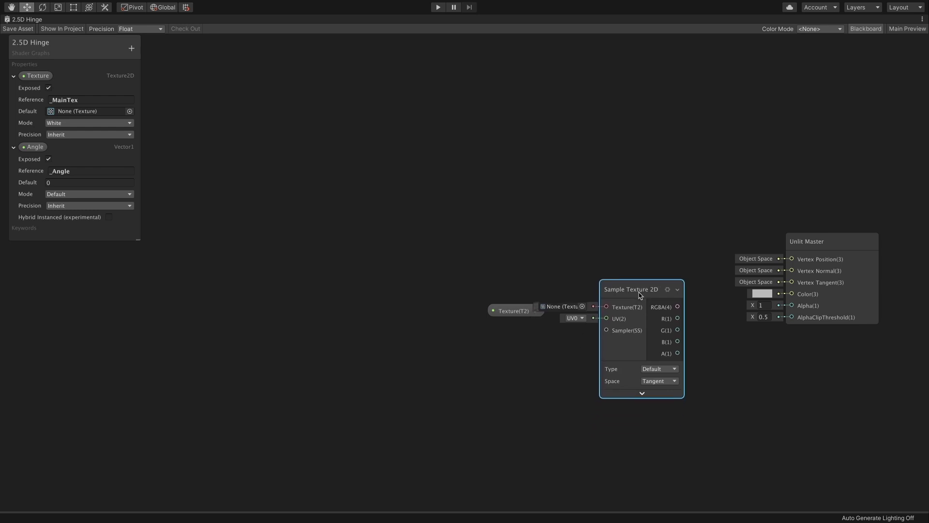
- Wire Texture into the sampler, RGBA into Color and A into Alpha, then tidy the nodes
mouse_move(534, 310)
mouse_down()
mouse_move(627, 314)
mouse_move(791, 293)
mouse_up()
mouse_move(678, 353)
mouse_down()
mouse_move(775, 322)
mouse_move(792, 305)
mouse_up()
click(677, 289)
drag(650, 293, 694, 280)
drag(537, 310, 622, 295)
- Add a World-to-Object Position Transform node wired into the Unlit Master's Vertex Position
right_click(579, 248)
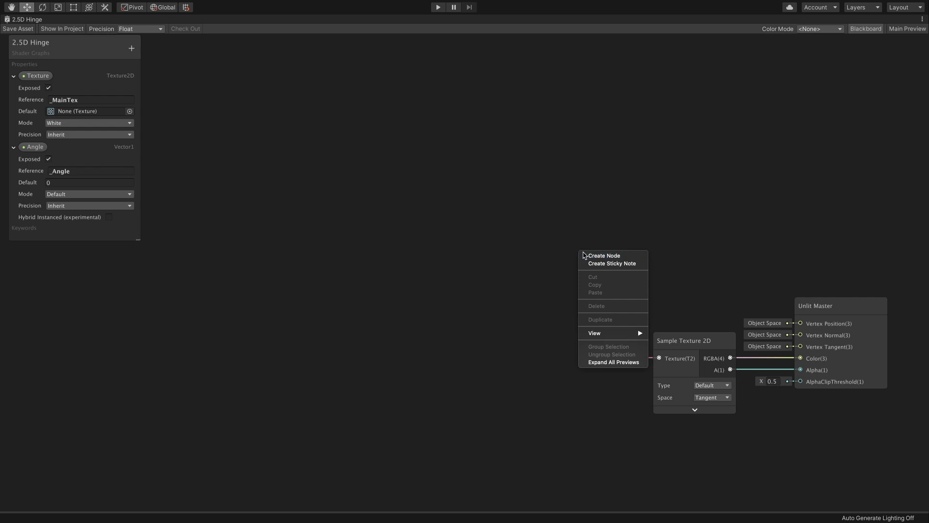
click(583, 255)
text(trans)
key(Return)
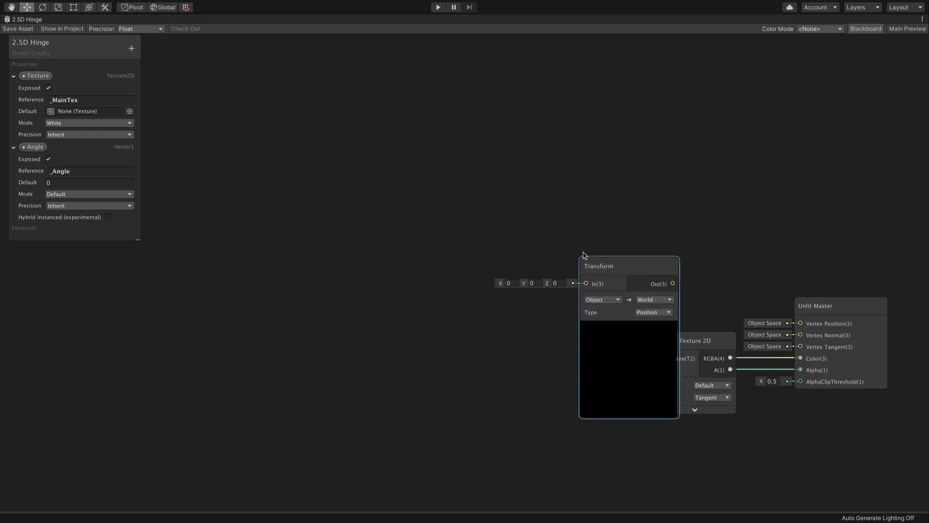
mouse_move(622, 266)
mouse_down()
mouse_move(696, 105)
mouse_move(726, 107)
mouse_up()
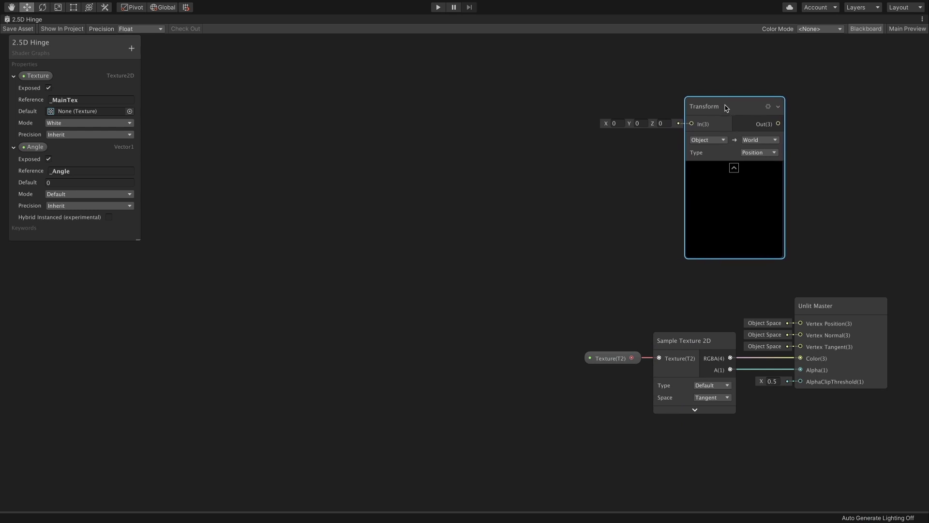
click(724, 140)
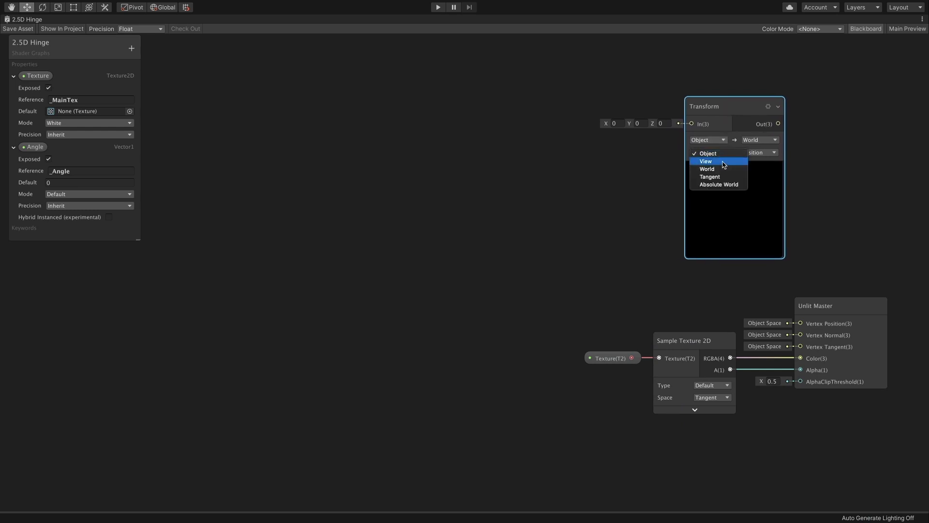
click(706, 168)
click(757, 140)
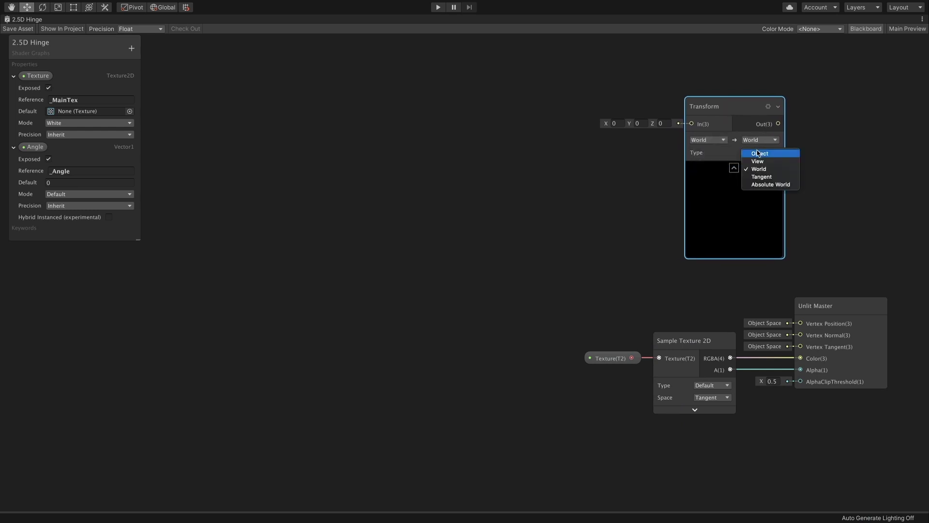
click(756, 148)
drag(780, 124, 800, 323)
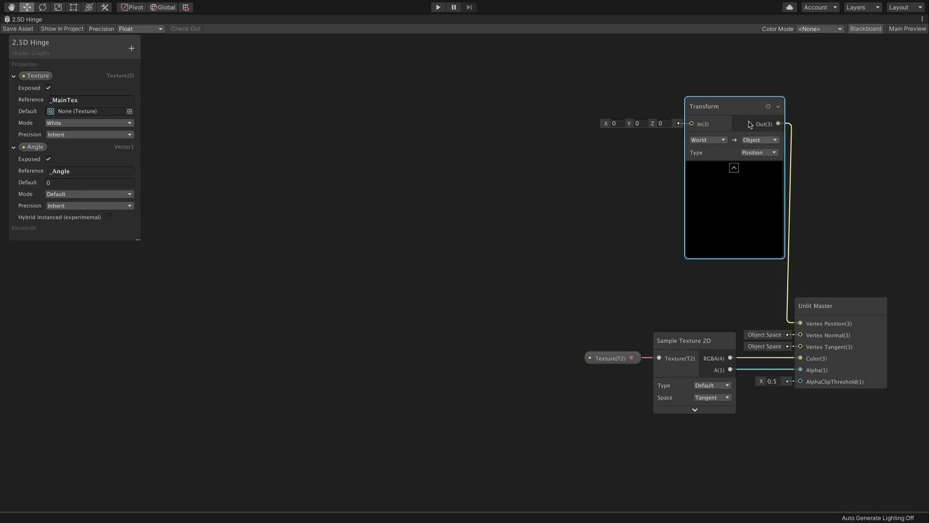
drag(747, 112, 741, 121)
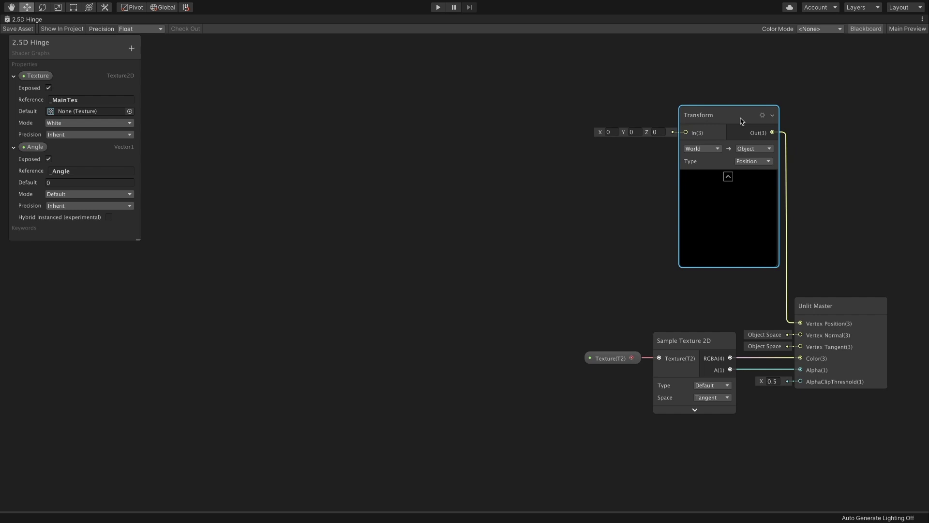
click(555, 267)
- Add a Combine node and connect its RGB output to the Transform input
right_click(557, 259)
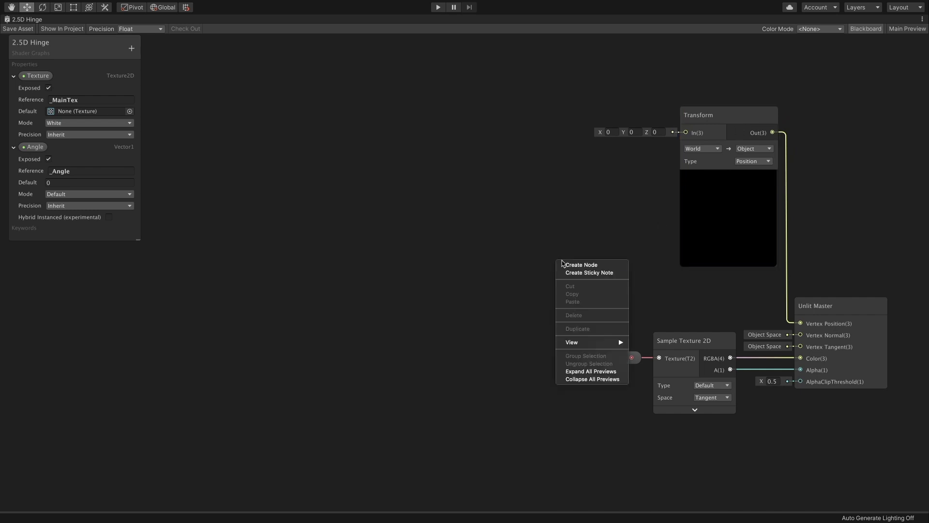
click(564, 265)
text(com)
key(Return)
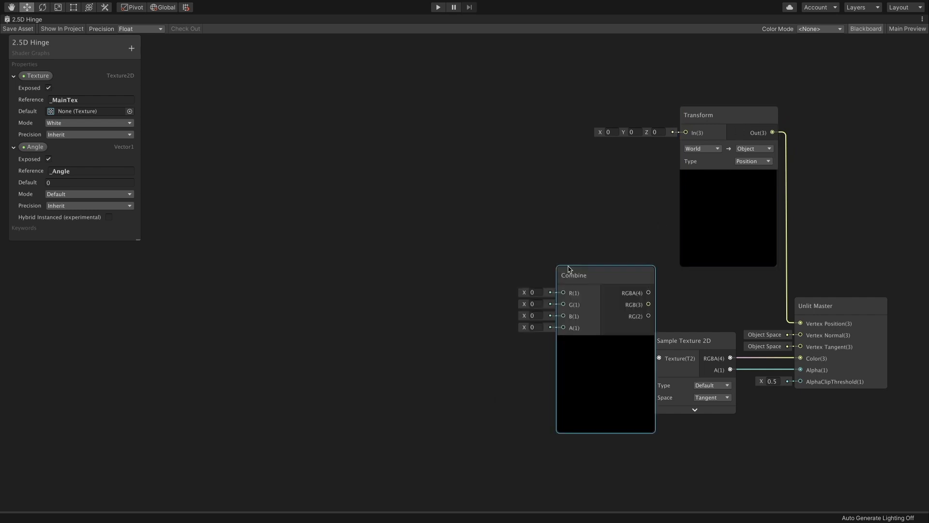
drag(587, 272, 594, 121)
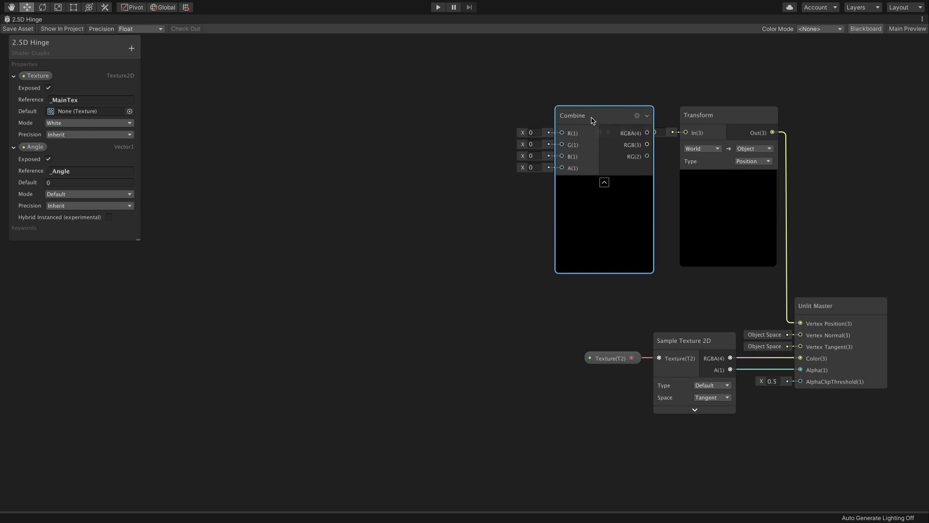
drag(658, 145, 686, 132)
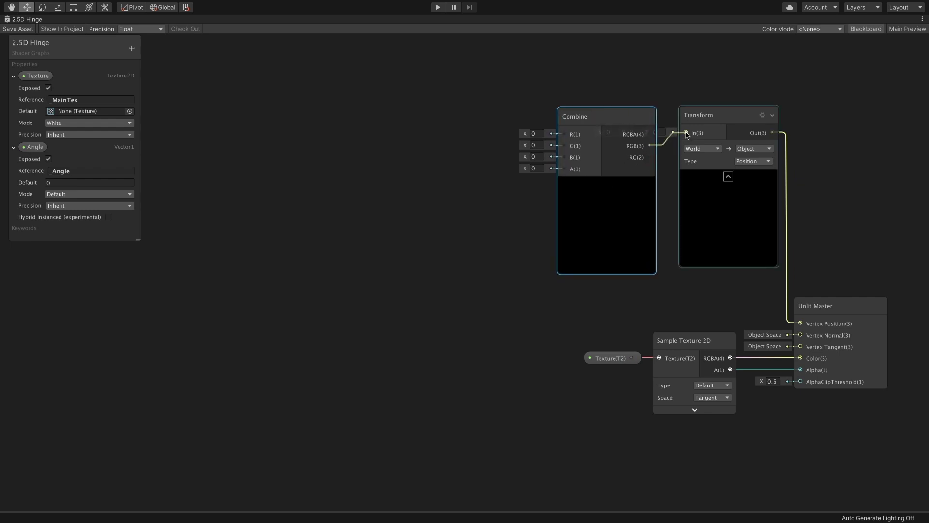
click(672, 205)
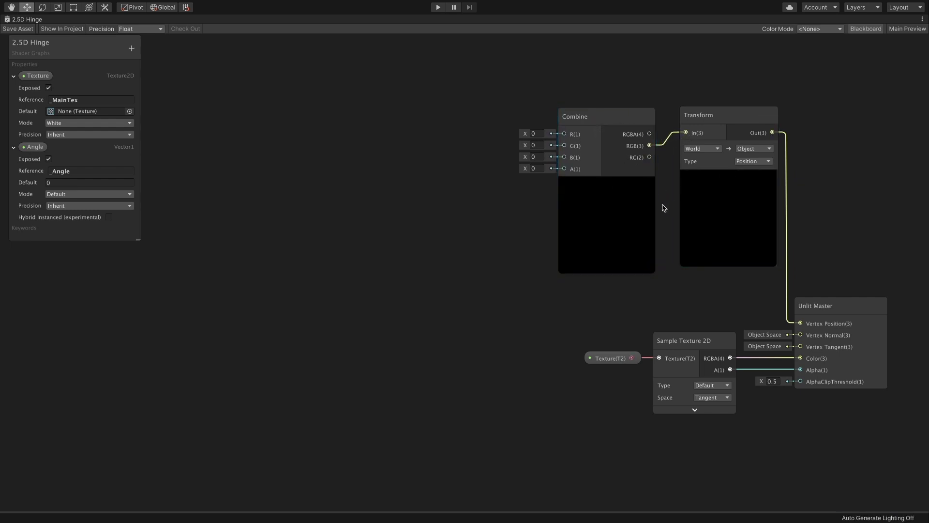
- Add a World-space Position node with a collapsed preview, placed on the left
right_click(420, 268)
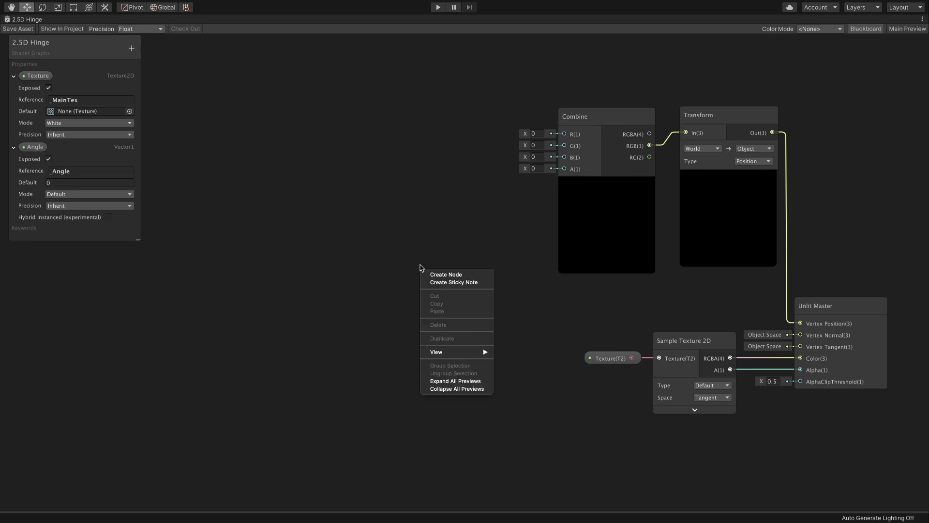
click(429, 275)
text(pos)
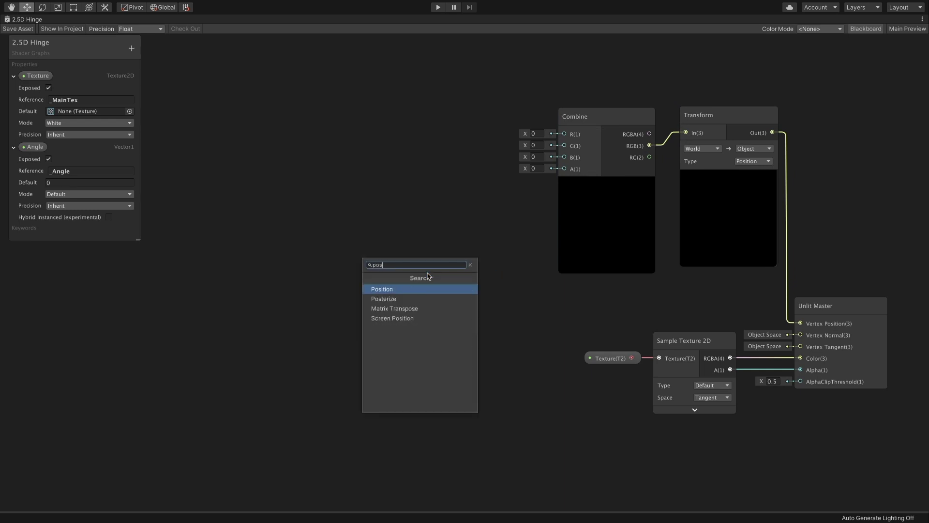
key(Return)
click(471, 334)
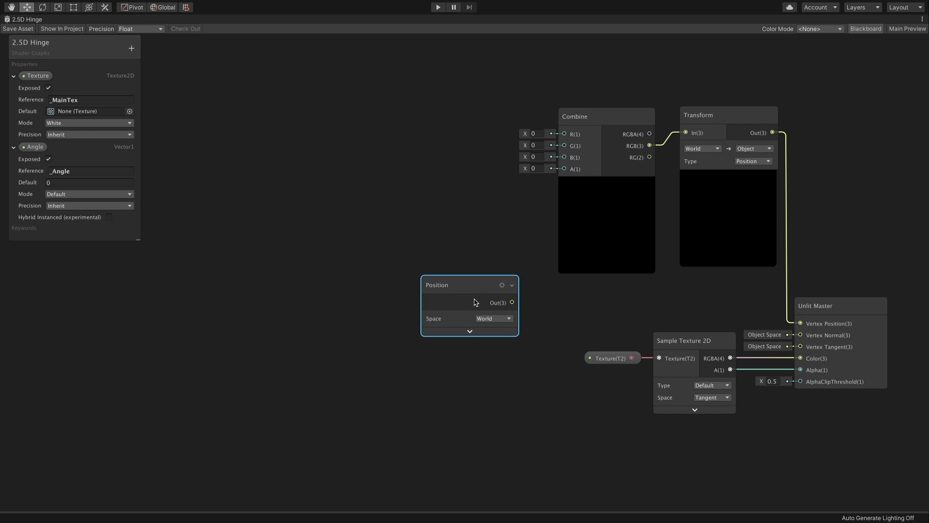
drag(473, 290, 339, 288)
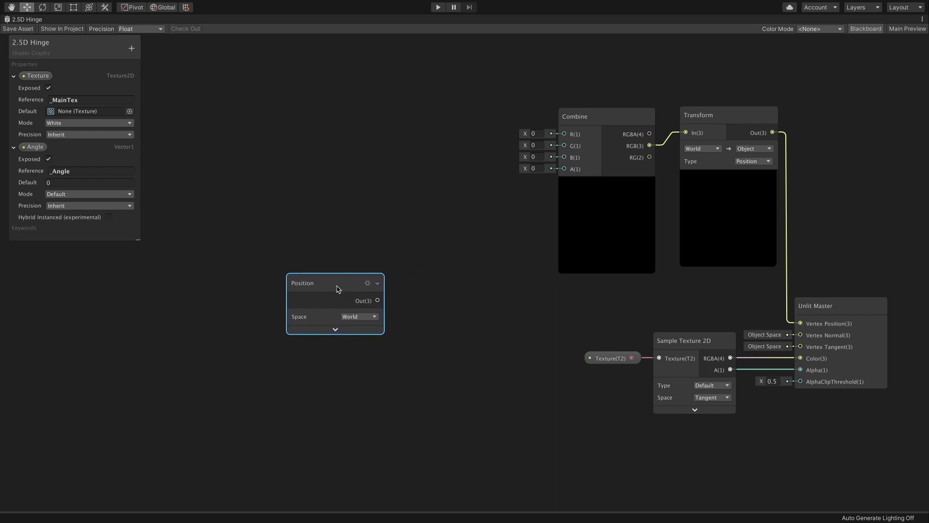
click(418, 312)
- Add a Split node fed by the Position output
right_click(419, 312)
click(428, 318)
text(sp)
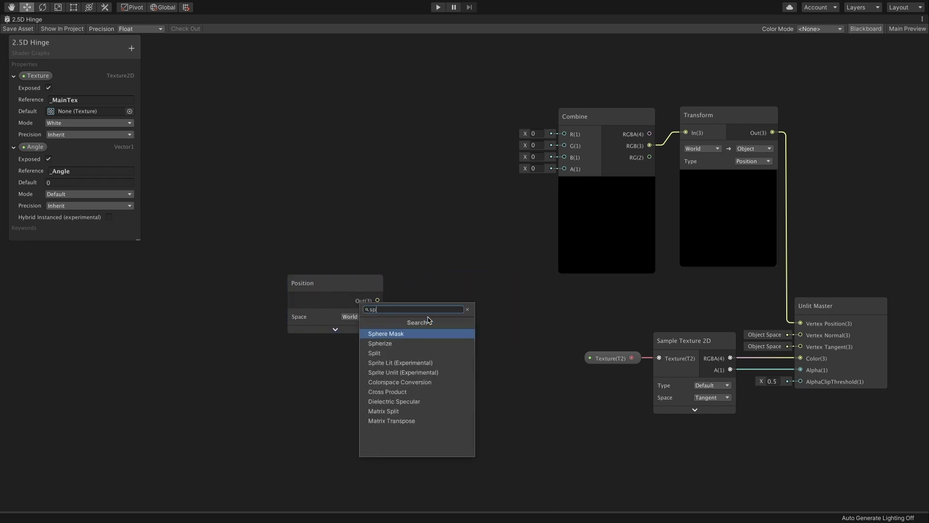
text(so)
key(BackSpace)
text(plit)
key(Return)
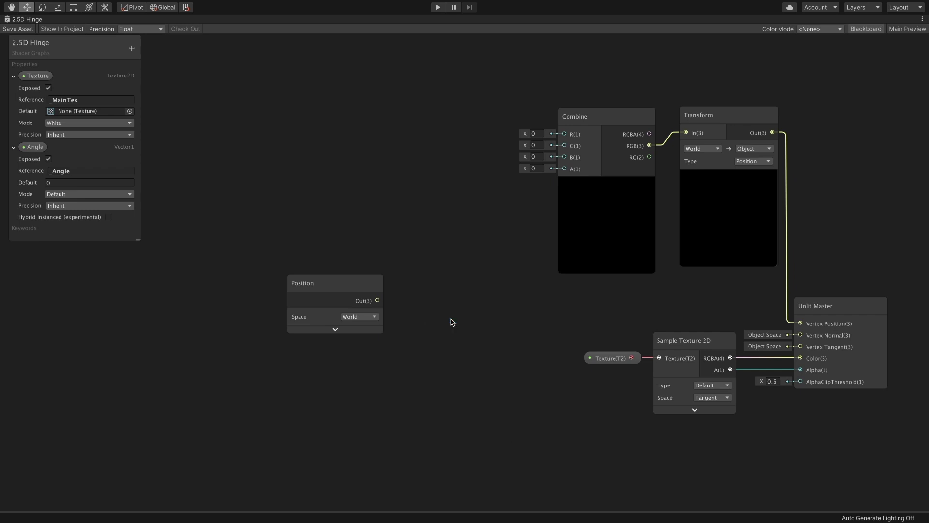
mouse_move(378, 301)
mouse_down()
mouse_move(448, 346)
mouse_move(417, 291)
mouse_up()
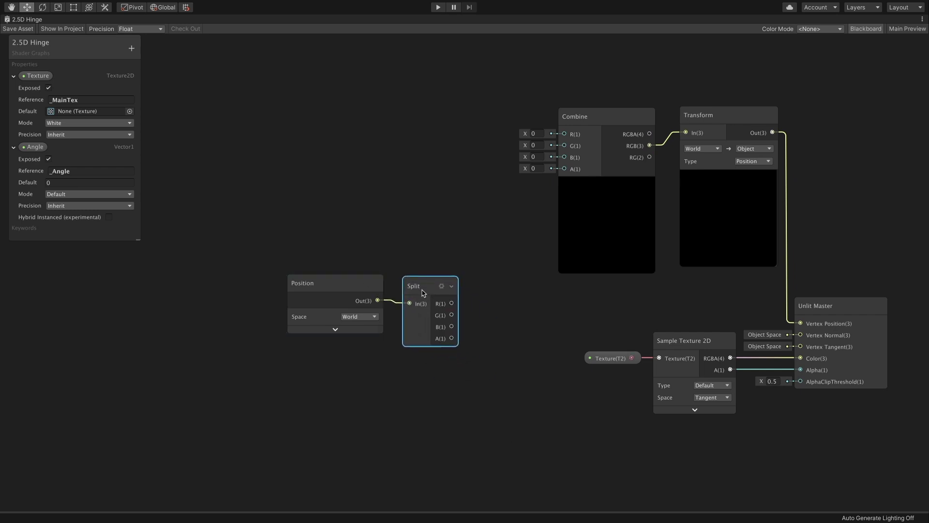
click(476, 299)
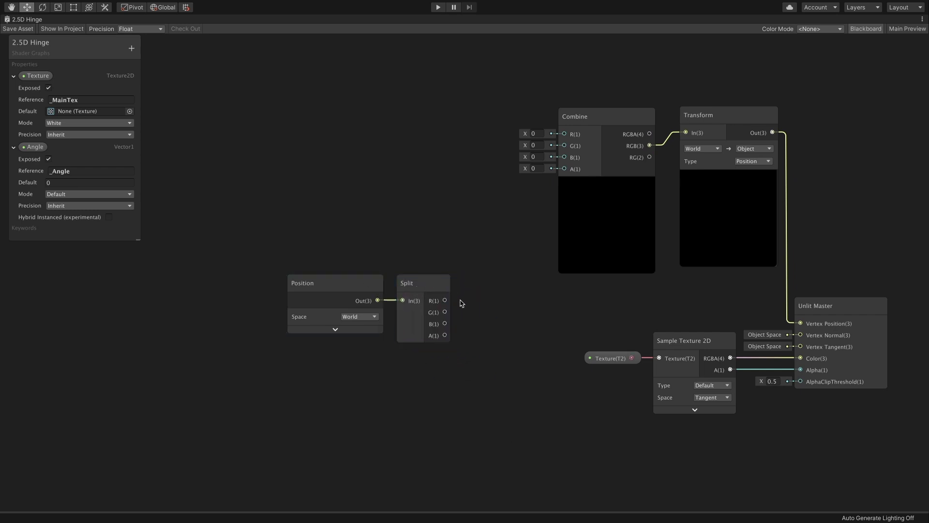
- Connect Split R, G and B into Combine's R, G and B inputs
drag(462, 269, 285, 341)
click(457, 285)
mouse_move(416, 283)
mouse_down()
mouse_move(419, 245)
mouse_move(564, 134)
mouse_up()
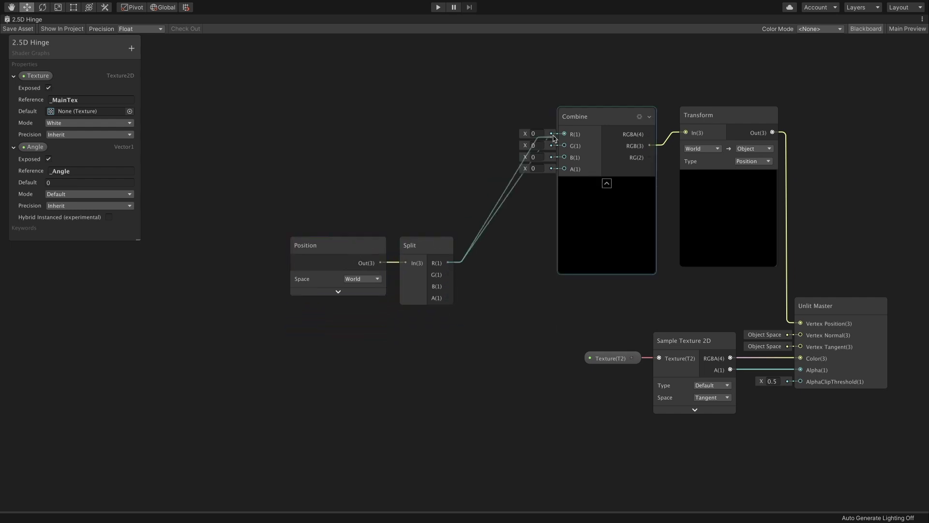
mouse_move(447, 274)
mouse_down()
mouse_move(564, 145)
mouse_move(564, 158)
mouse_up()
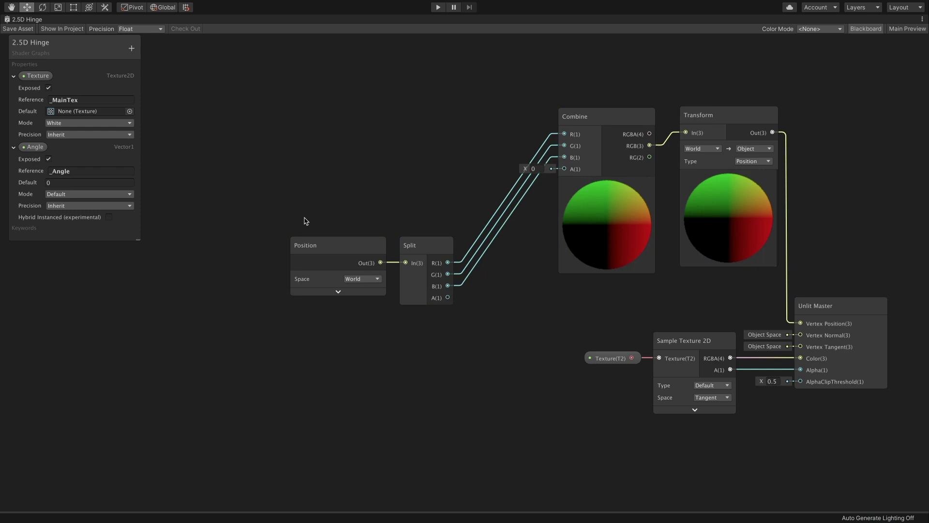
right_click(427, 254)
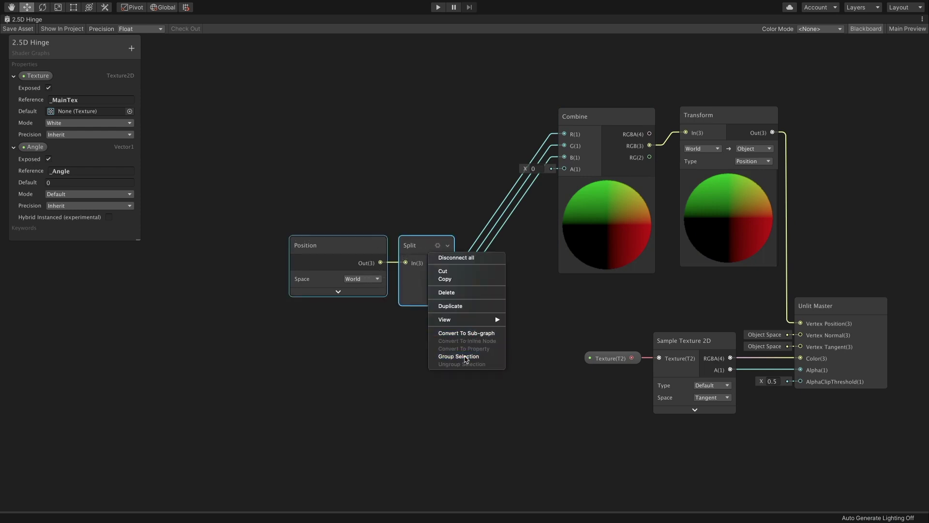
- Group the Position and Split nodes under the title 'World Space'
click(465, 358)
text(World Space)
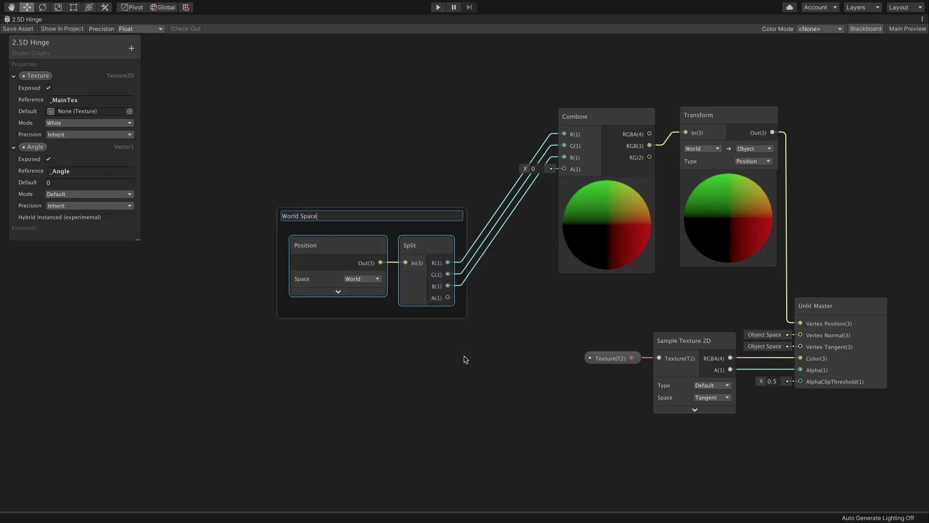
key(Return)
click(465, 358)
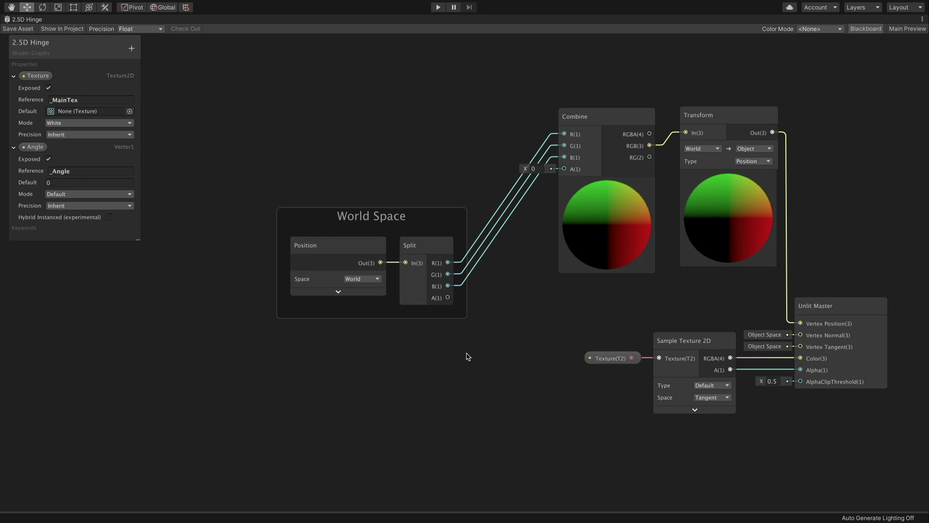
mouse_move(624, 181)
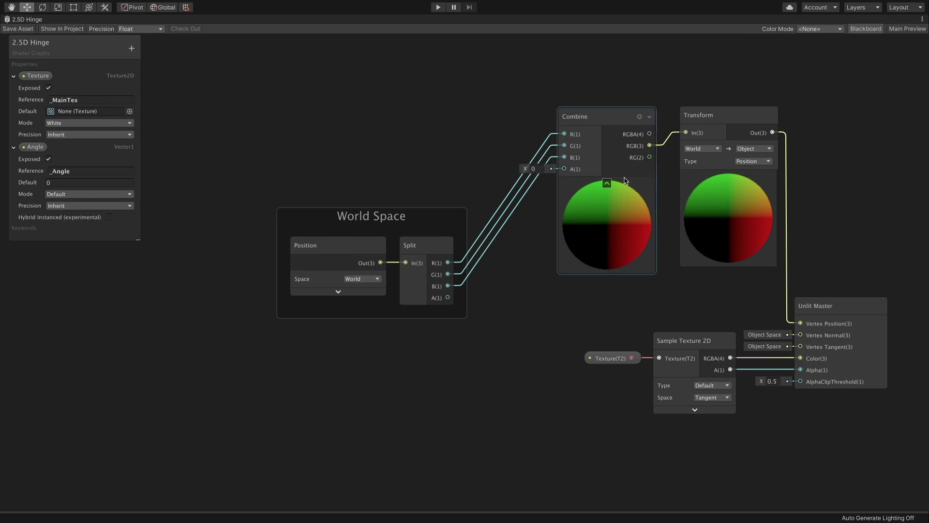
- Collapse the Combine node's unused ports so only its RGB output shows
click(650, 117)
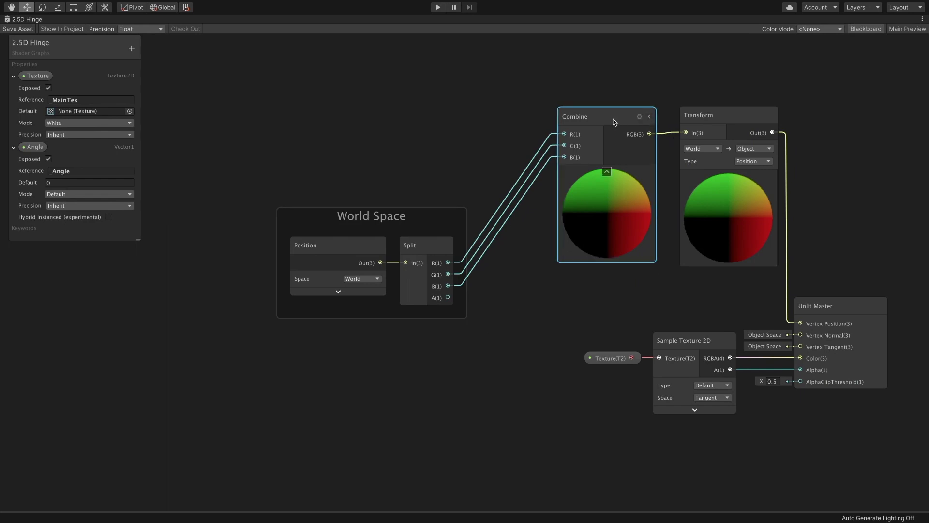
drag(614, 121, 616, 120)
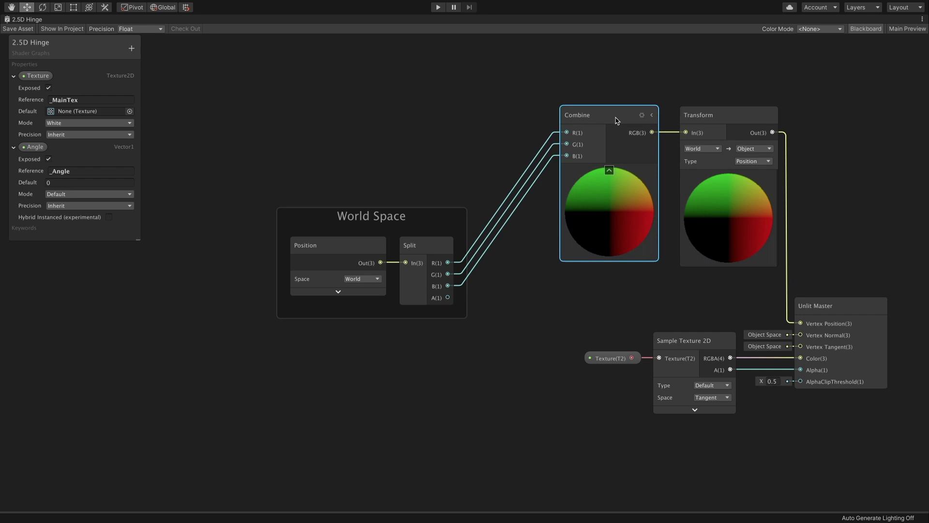
click(543, 323)
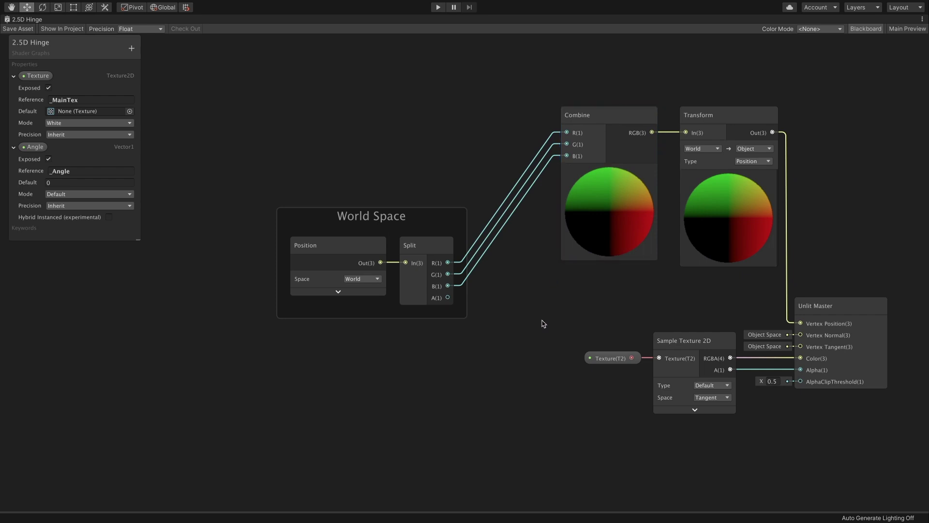
click(420, 220)
- Paste a copy of the Transform node at the top of the graph
click(249, 305)
key(space)
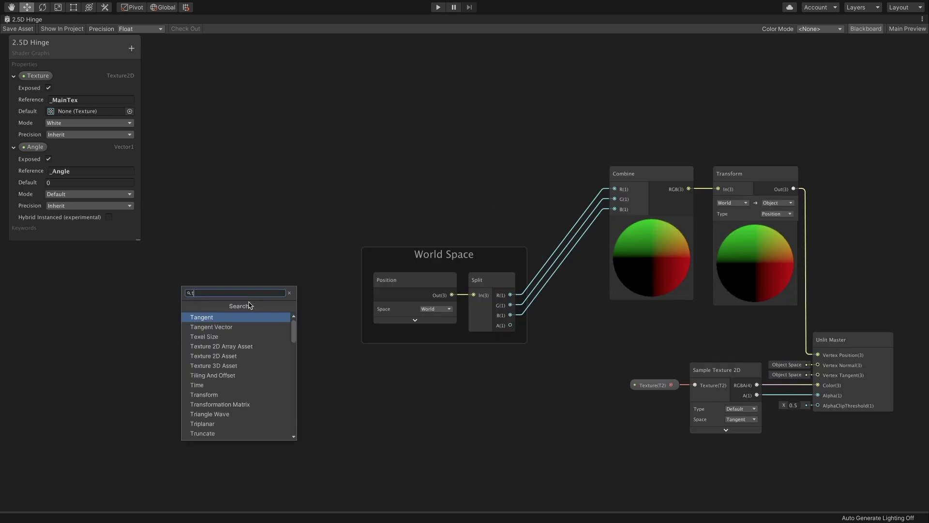
key(Escape)
key(ctrl+v)
mouse_move(267, 313)
mouse_down()
mouse_move(251, 109)
mouse_move(243, 109)
mouse_up()
click(253, 321)
- Add a second Transform node below, collapse both previews, and set the top X to 1
right_click(253, 325)
click(270, 331)
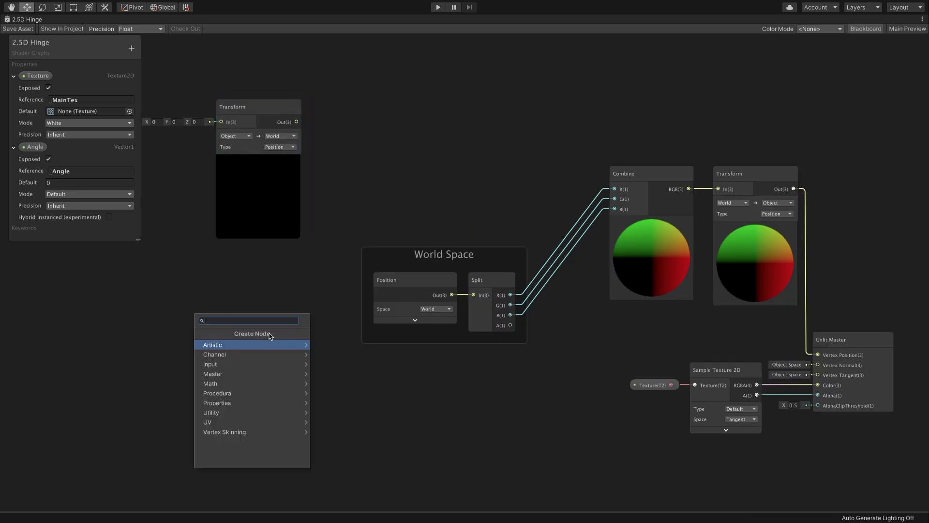
text(transform)
key(Return)
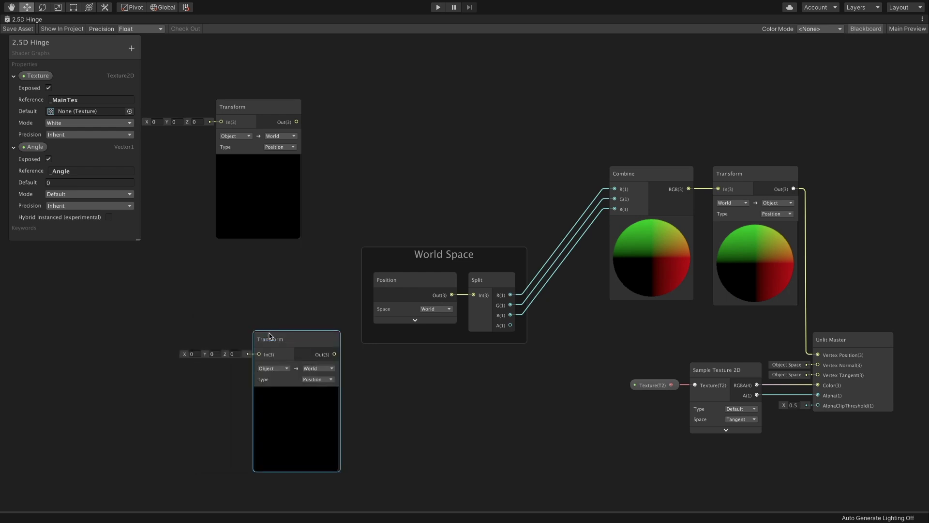
mouse_move(279, 326)
mouse_down()
mouse_move(249, 262)
mouse_move(258, 177)
mouse_up()
click(257, 159)
click(256, 311)
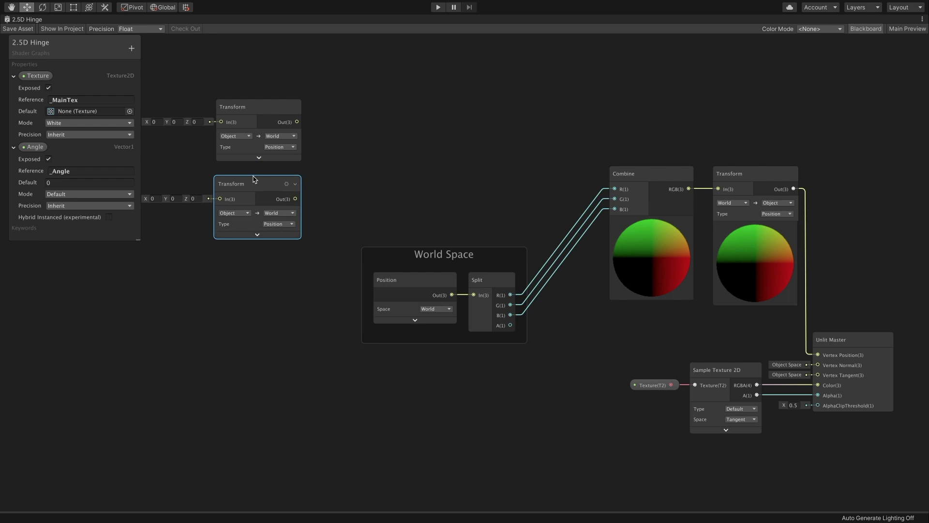
click(160, 122)
text(1)
click(321, 151)
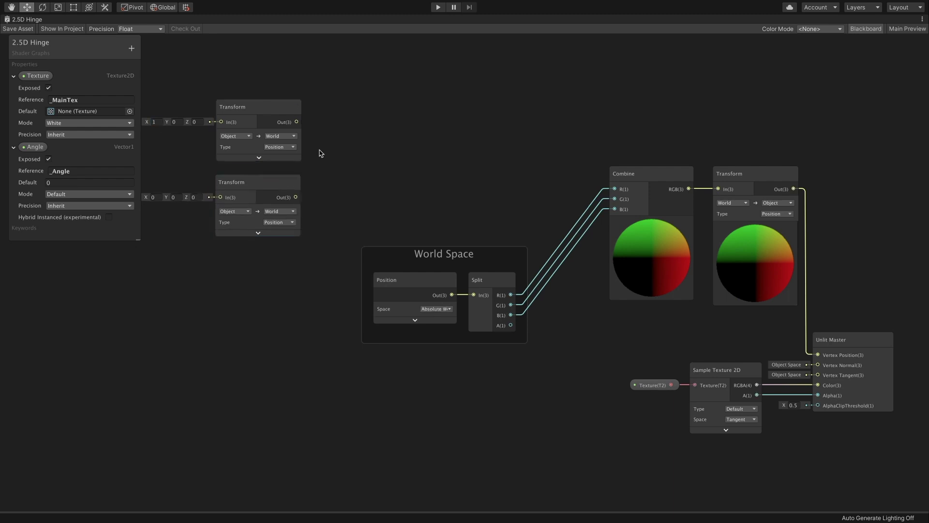
- Subtract the lower Transform from the top Transform with a Subtract node
right_click(341, 157)
click(351, 164)
text(subtract)
key(Return)
click(363, 208)
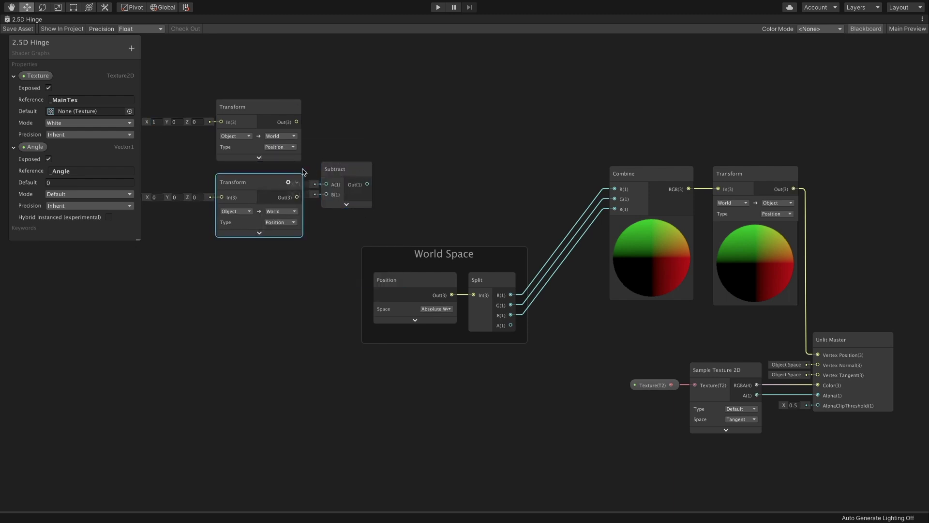
drag(356, 185, 357, 160)
drag(296, 121, 327, 160)
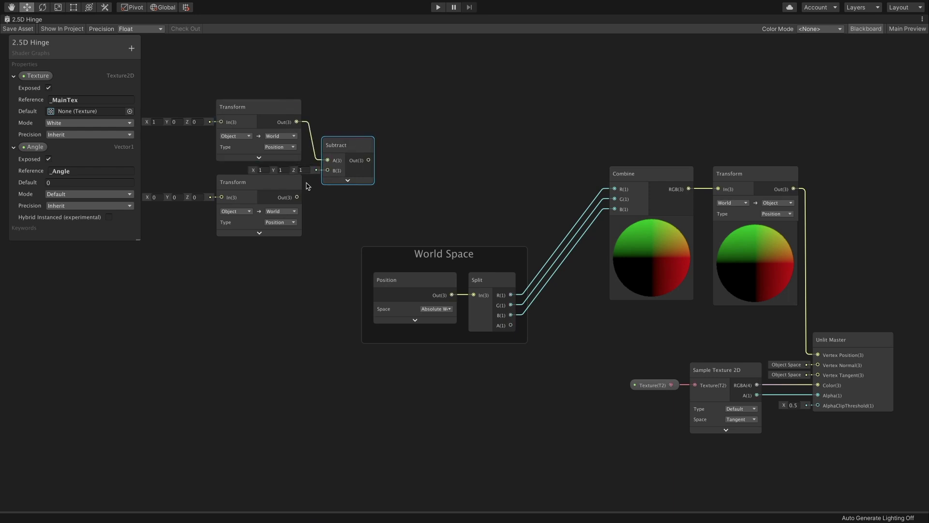
mouse_move(297, 197)
mouse_down()
mouse_move(341, 144)
mouse_move(407, 167)
mouse_move(397, 143)
mouse_up()
- Split the Subtract result and place the Angle node below the Actual Width group
text(split)
key(Return)
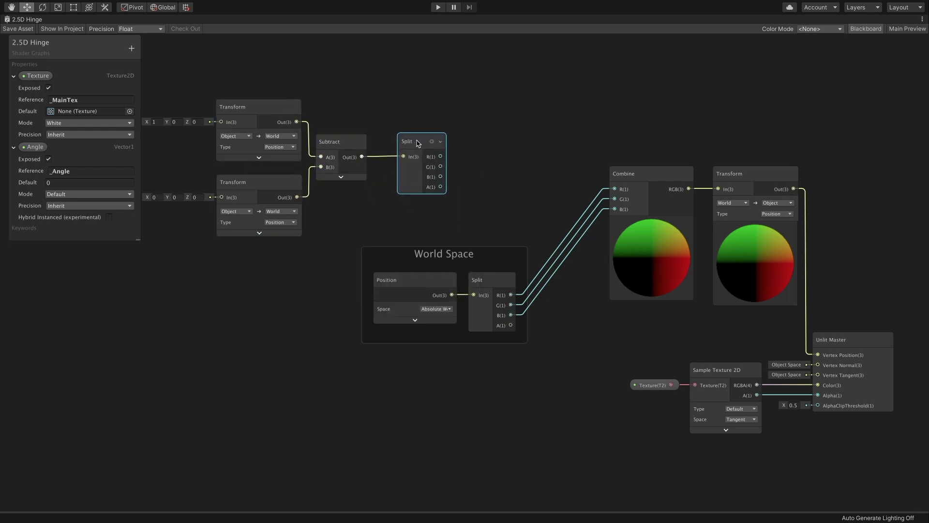
drag(115, 401, 107, 344)
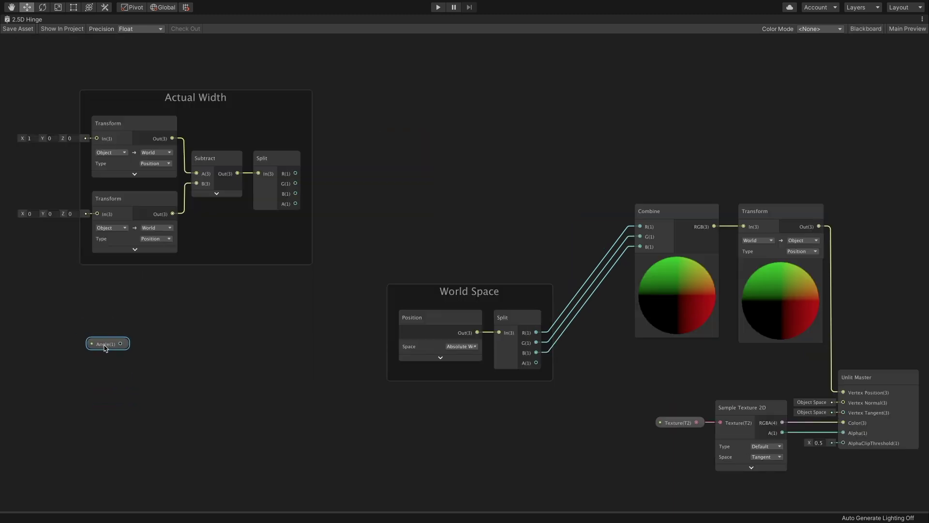
- Convert the Angle to radians with a Degrees To Radians node
right_click(176, 356)
click(189, 361)
text(degrees)
key(Return)
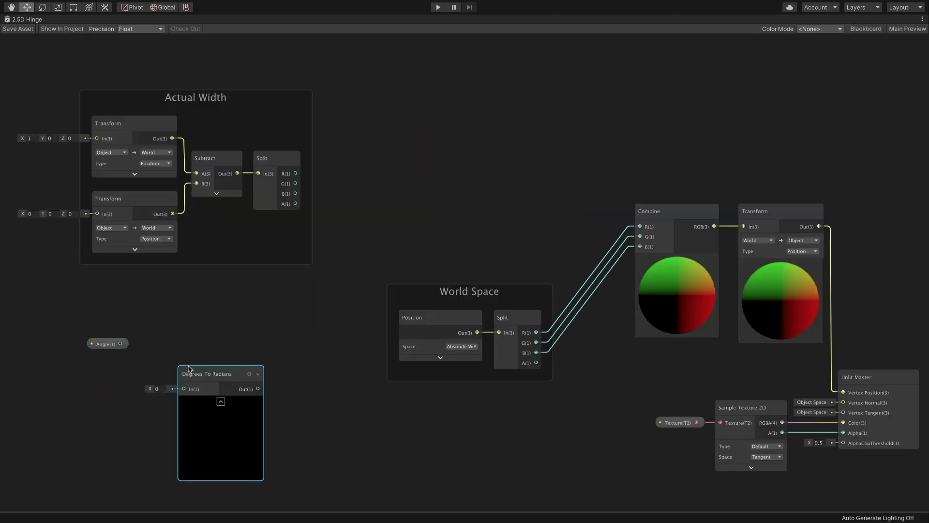
click(221, 401)
mouse_move(121, 344)
mouse_down()
mouse_move(184, 389)
mouse_move(172, 329)
mouse_up()
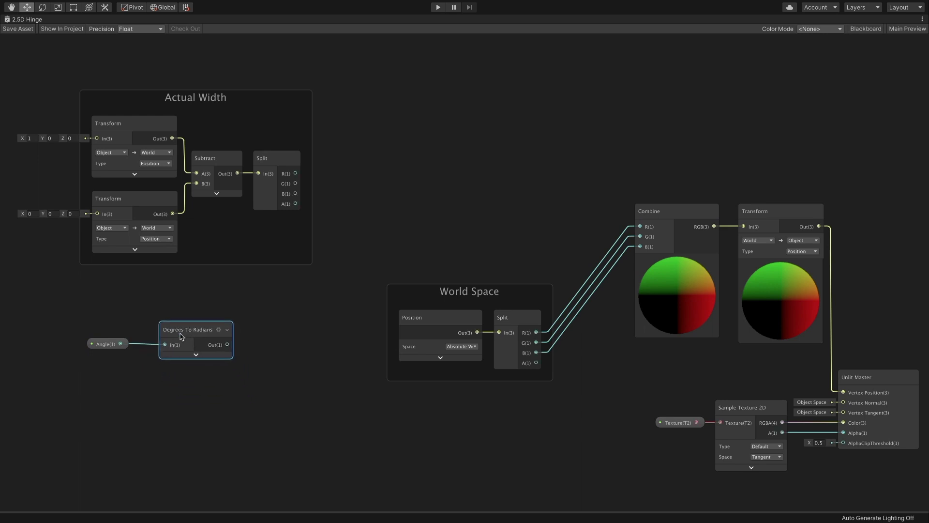
- Feed the radians into new Cosine and Sine nodes
right_click(245, 333)
click(260, 340)
text(cosine)
key(Return)
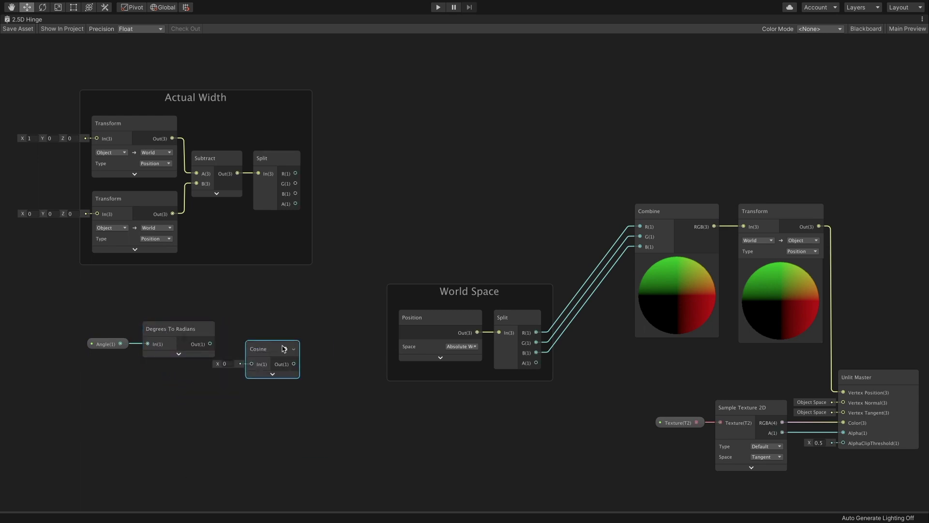
drag(278, 343, 278, 299)
drag(210, 343, 252, 316)
right_click(252, 371)
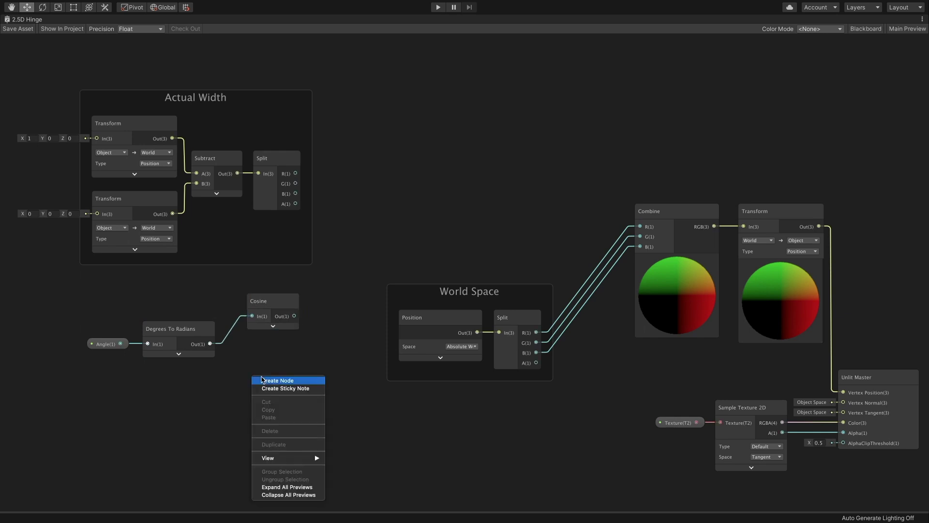
click(262, 379)
text(sine)
key(Return)
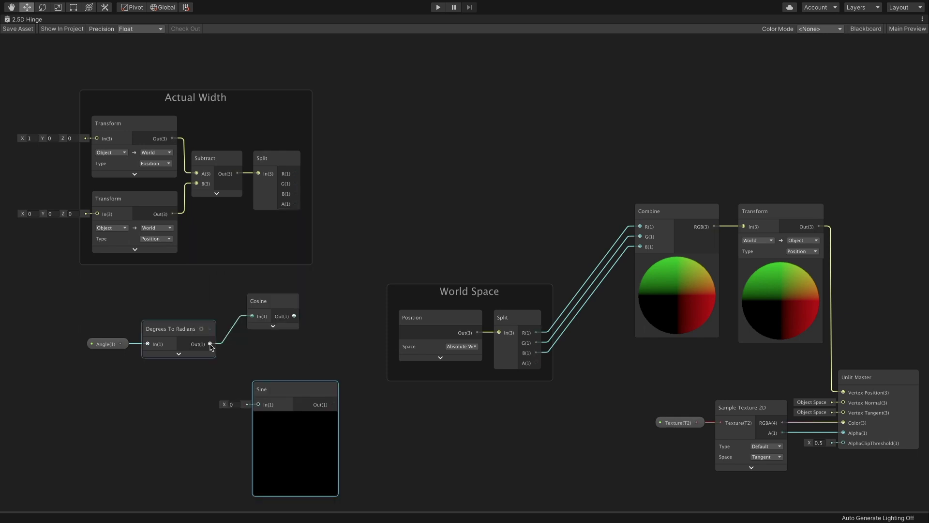
mouse_move(210, 344)
mouse_down()
mouse_move(258, 404)
mouse_move(264, 375)
mouse_up()
click(295, 412)
- Add an Object-space Position node with a Split node beside it
right_click(243, 426)
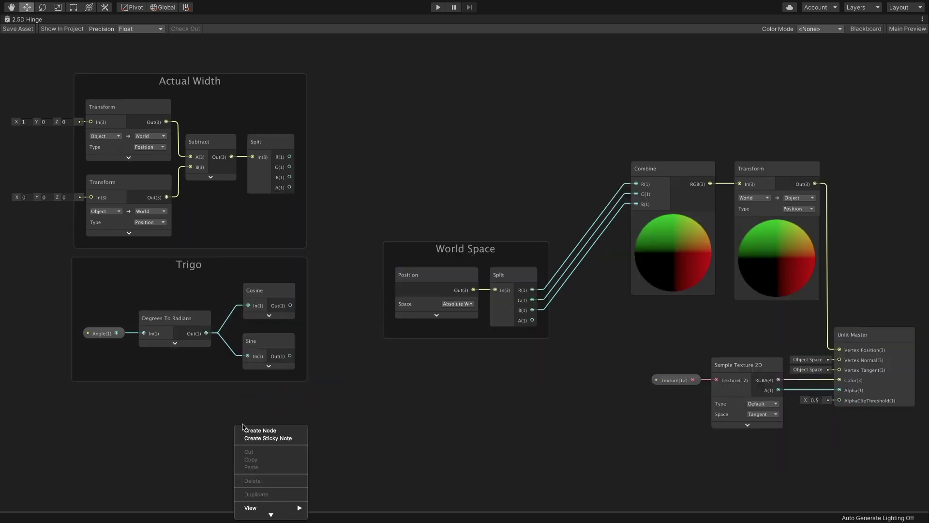
click(244, 427)
text(pos)
key(Return)
click(279, 481)
click(290, 483)
drag(288, 444, 164, 429)
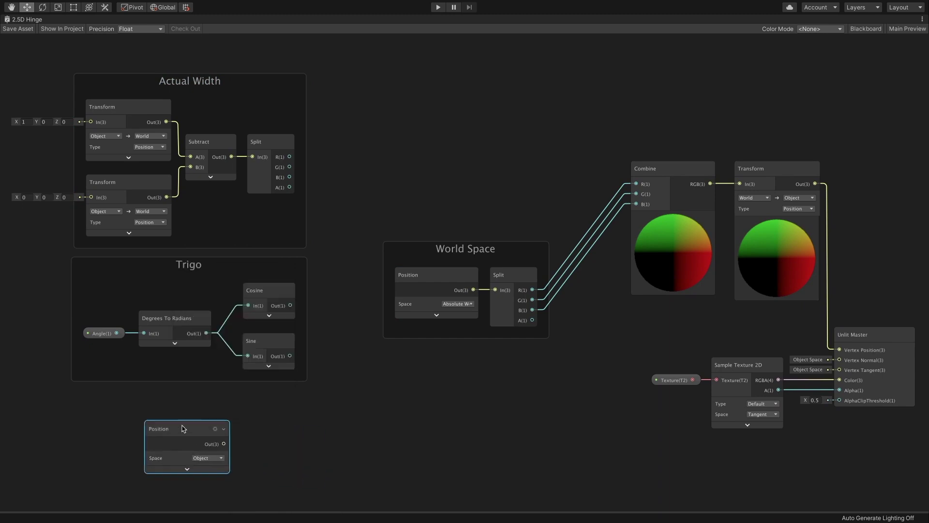
right_click(266, 422)
click(276, 430)
text(split)
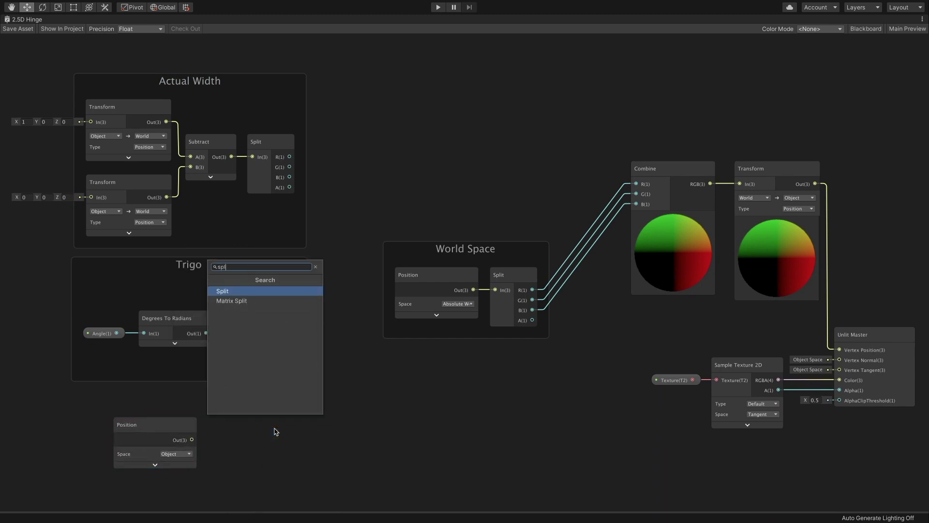
key(Return)
drag(291, 426, 261, 426)
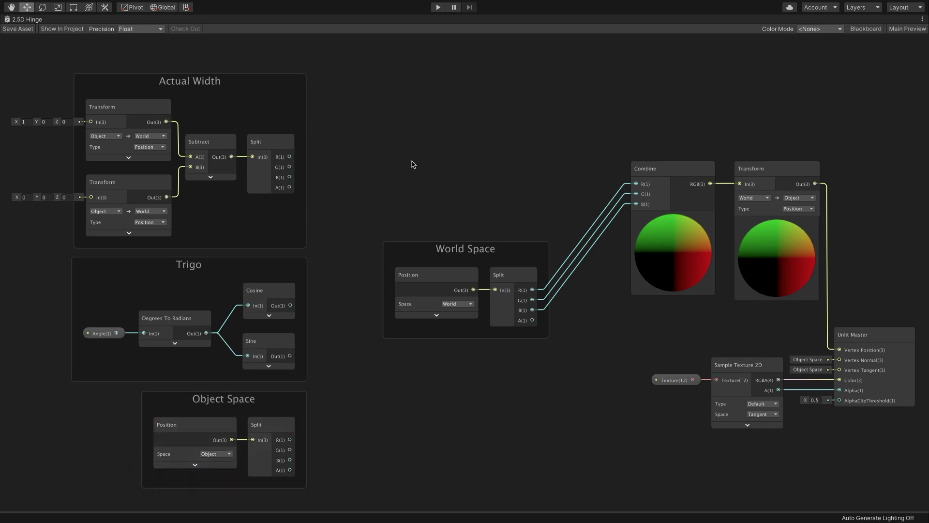
- Multiply the Actual Width Split R by the Cosine output
right_click(413, 164)
click(426, 170)
text(mul)
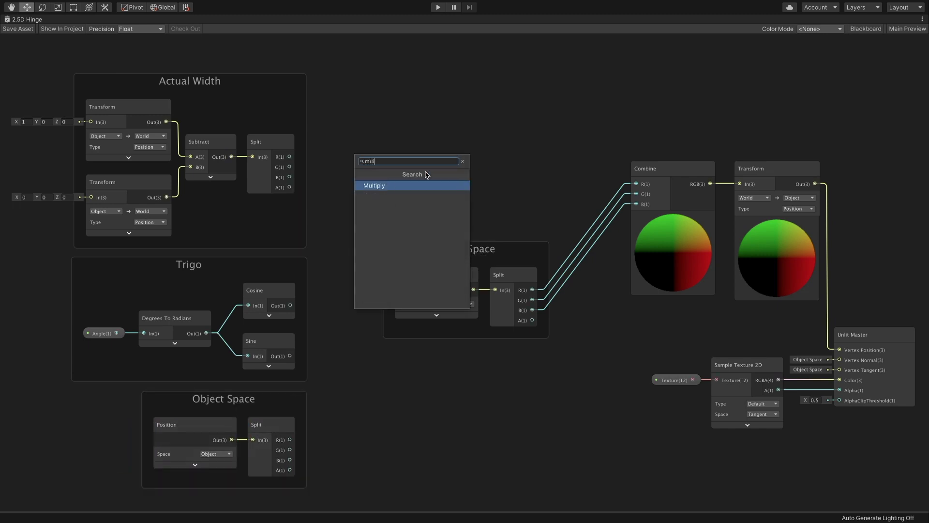
key(Return)
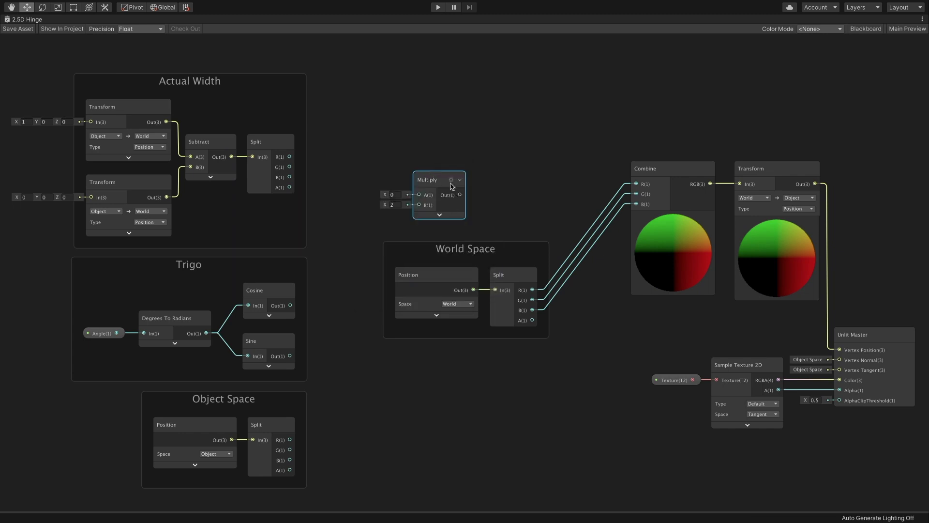
drag(444, 180, 406, 141)
drag(289, 157, 381, 157)
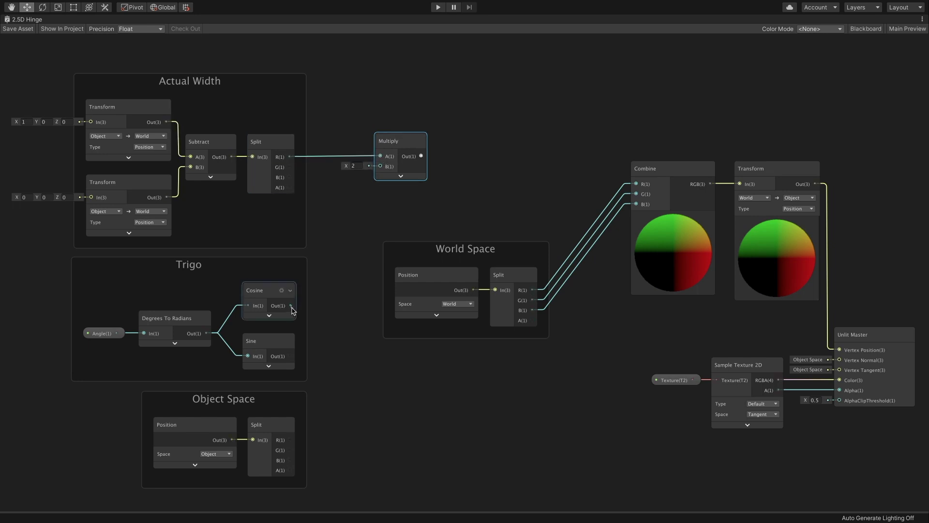
drag(360, 224, 380, 166)
- Multiply that product by the Object Space Split R in a second Multiply node
right_click(461, 191)
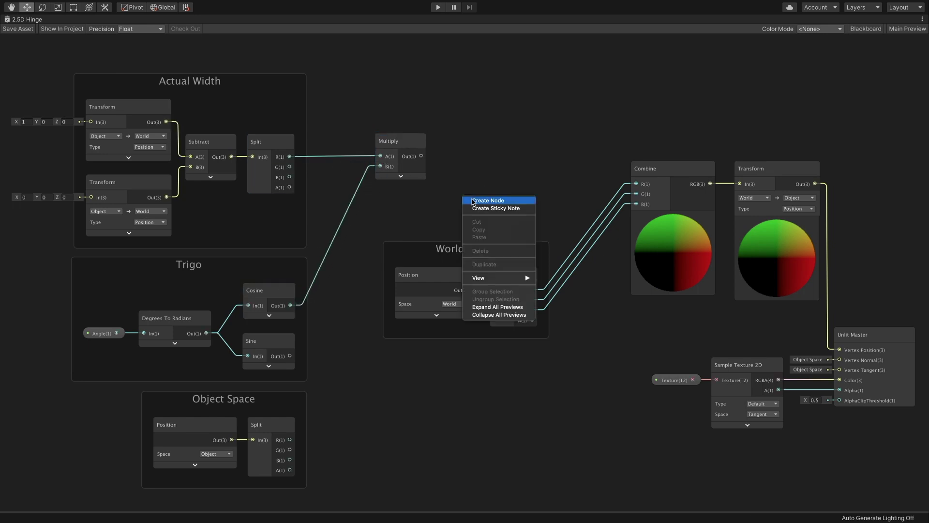
click(473, 202)
text(multiply)
key(Return)
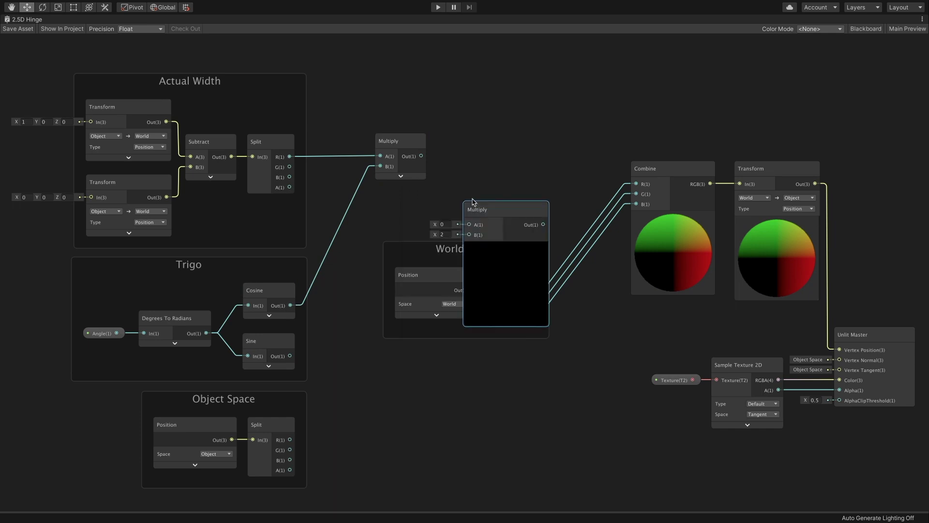
drag(490, 210, 477, 142)
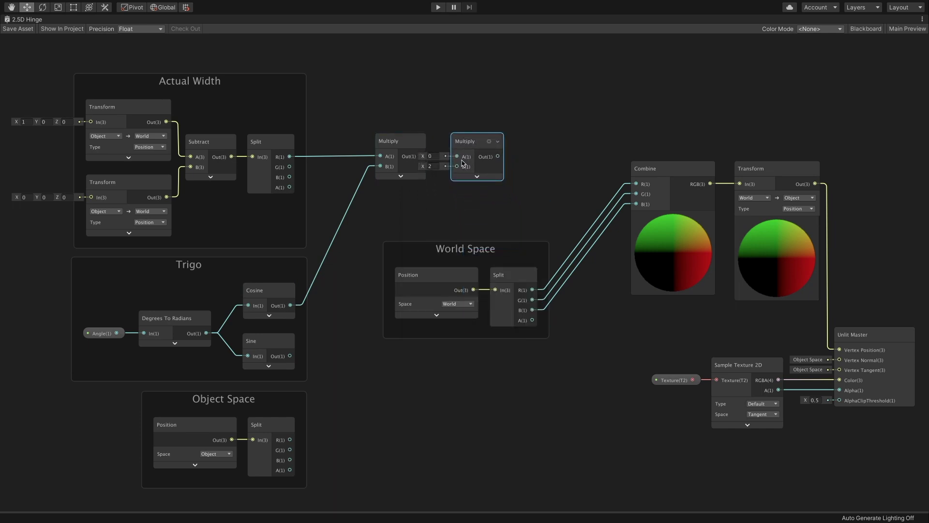
drag(422, 160, 421, 157)
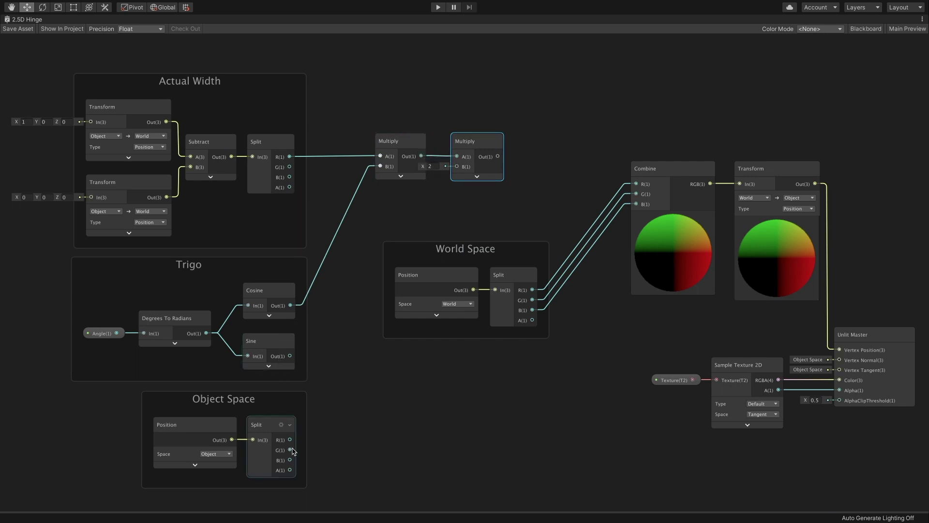
drag(319, 417, 457, 166)
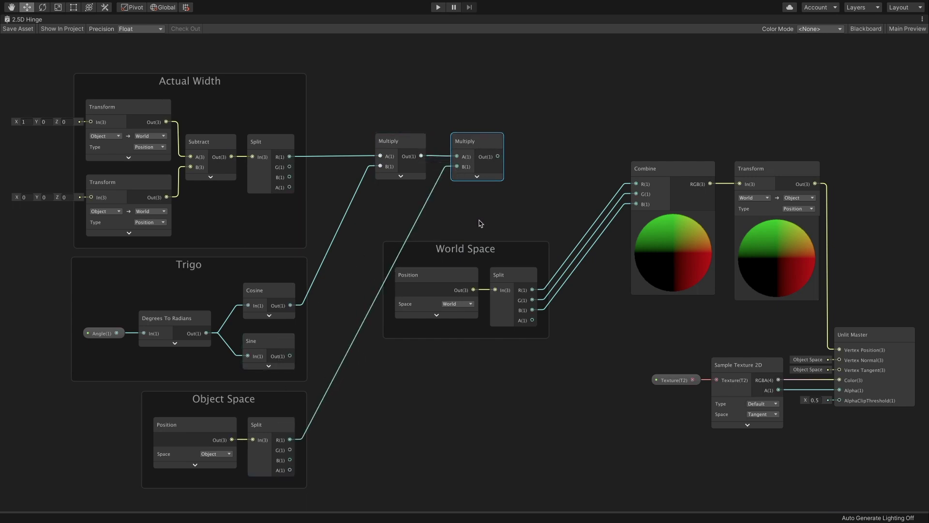
- Add an Add node taking the second Multiply in A and feeding Combine's R
right_click(462, 216)
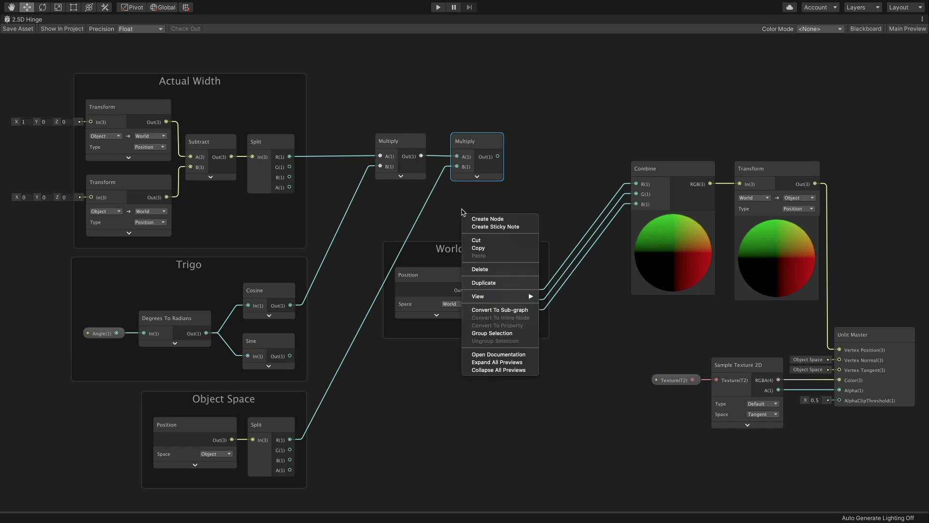
click(470, 217)
text(add)
key(Return)
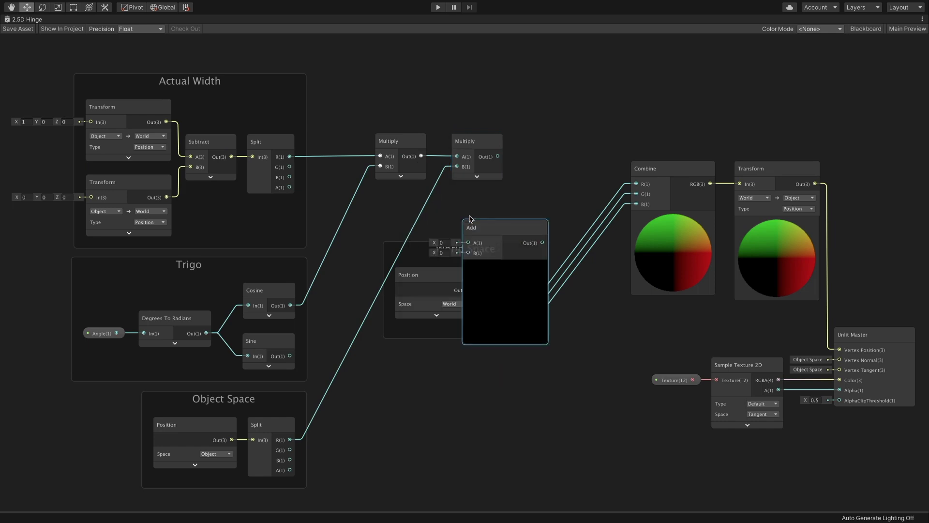
click(503, 263)
mouse_move(484, 227)
mouse_down()
mouse_move(538, 174)
mouse_move(523, 189)
mouse_up()
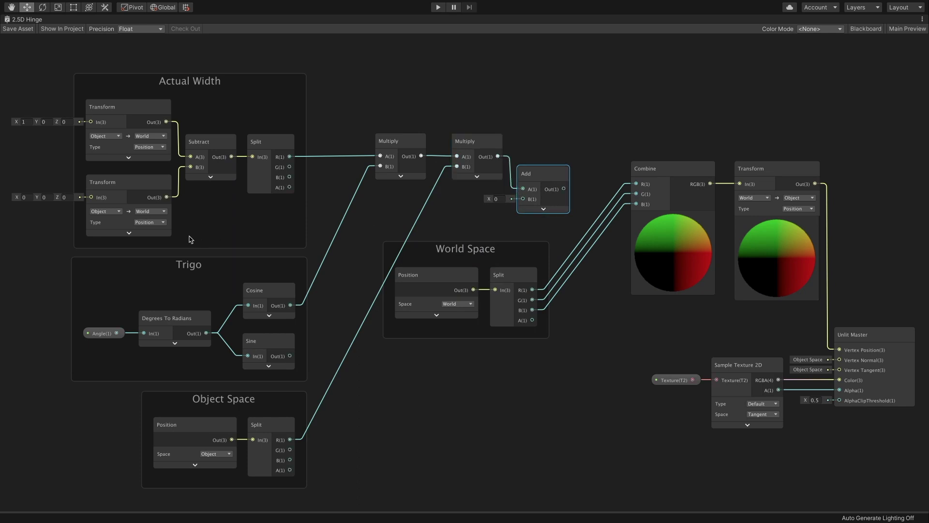
mouse_move(167, 197)
mouse_down()
mouse_move(494, 203)
mouse_move(522, 199)
mouse_move(532, 176)
mouse_move(632, 193)
mouse_move(636, 184)
mouse_up()
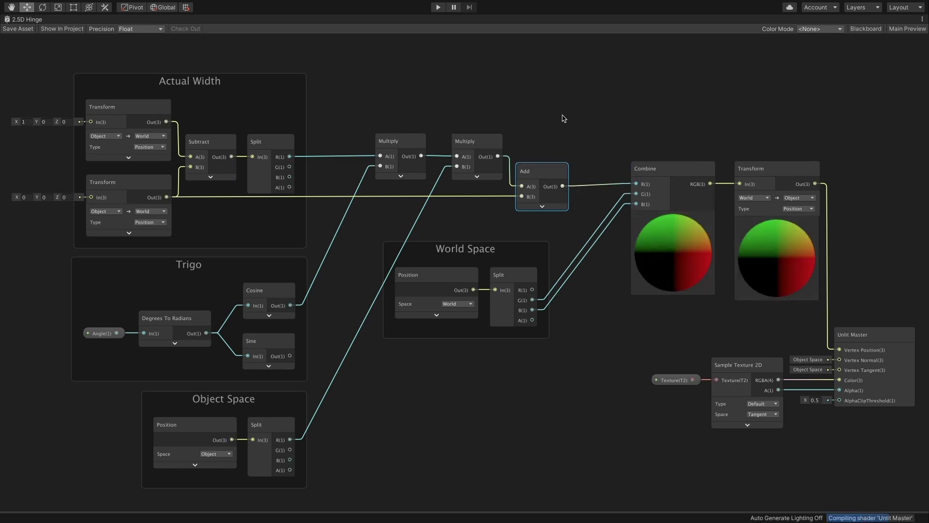
drag(507, 249, 515, 250)
- Add a Multiply node multiplying the Actual Width R output by the Sine output
click(556, 417)
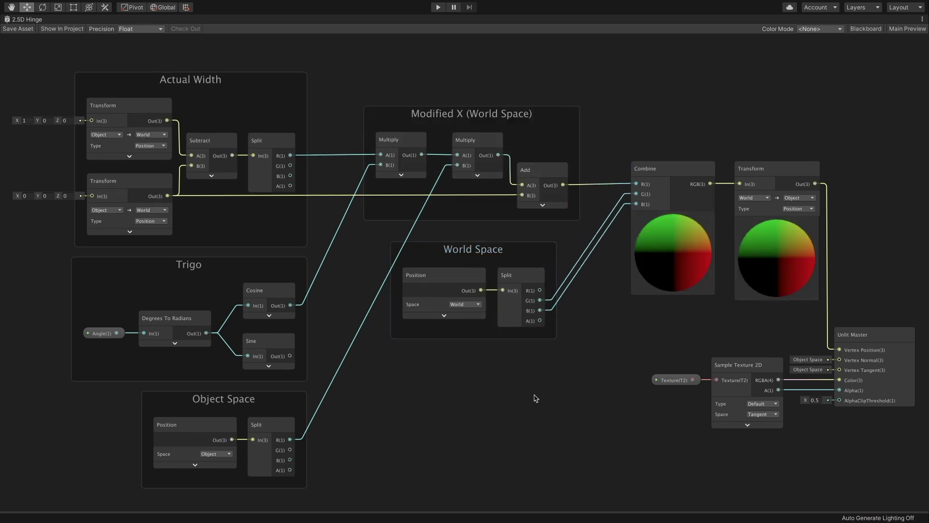
right_click(517, 387)
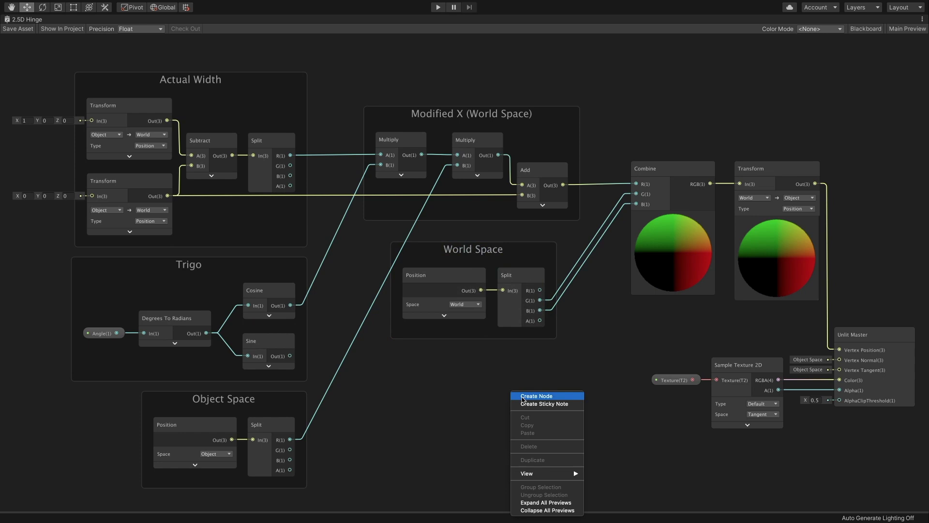
click(523, 396)
text(multiply)
key(Return)
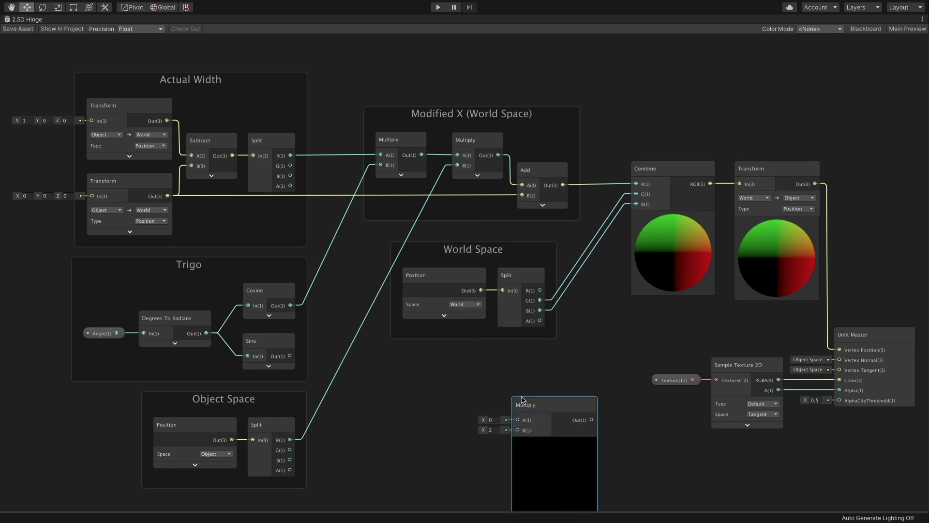
click(554, 442)
drag(542, 410, 449, 382)
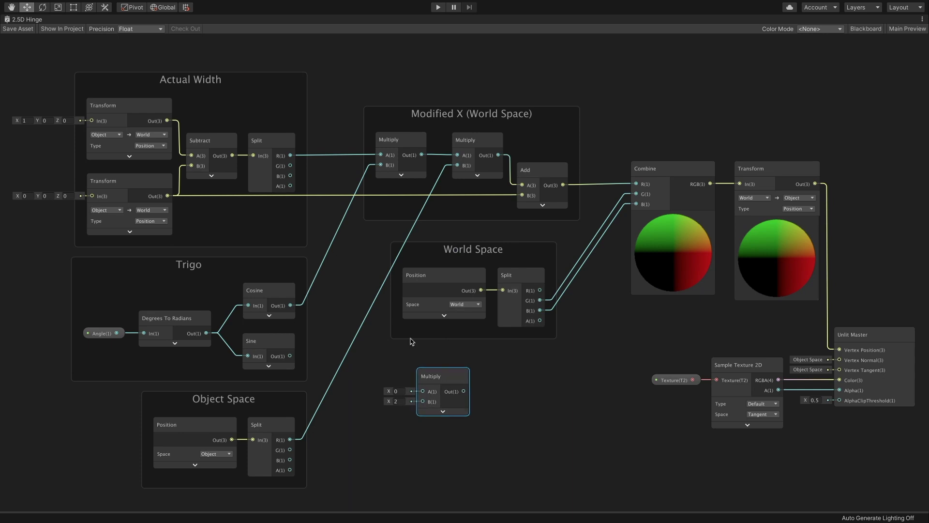
drag(290, 155, 422, 391)
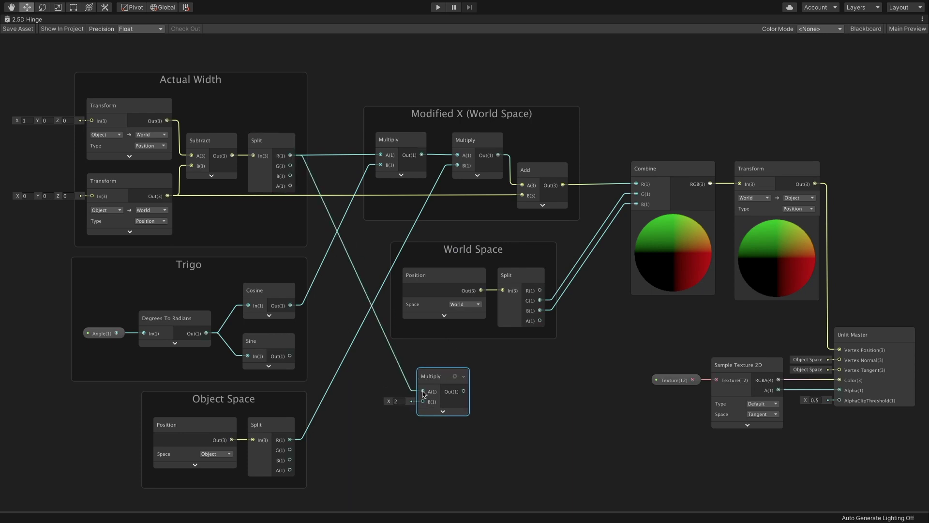
drag(291, 356, 425, 404)
- Multiply that product by Object Space Split R in a second Multiply node
right_click(529, 410)
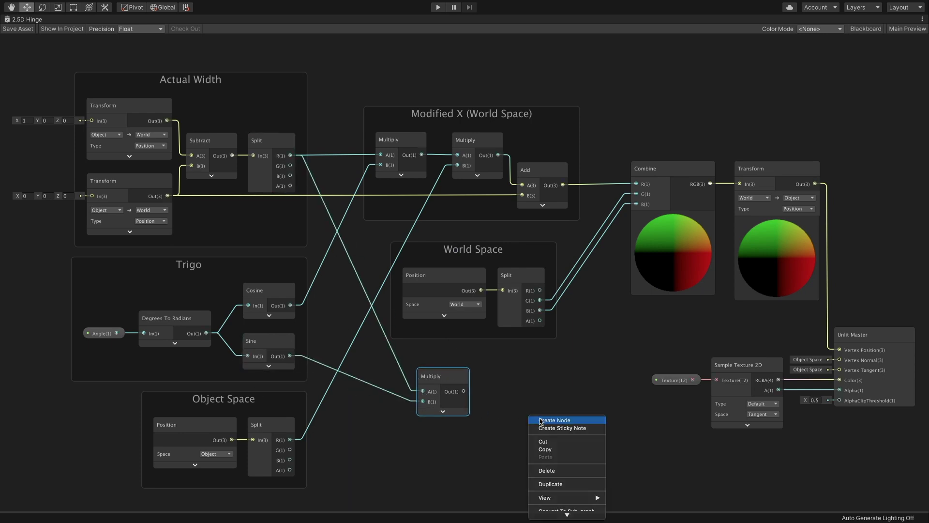
click(541, 418)
key(space)
text(multiply)
key(Return)
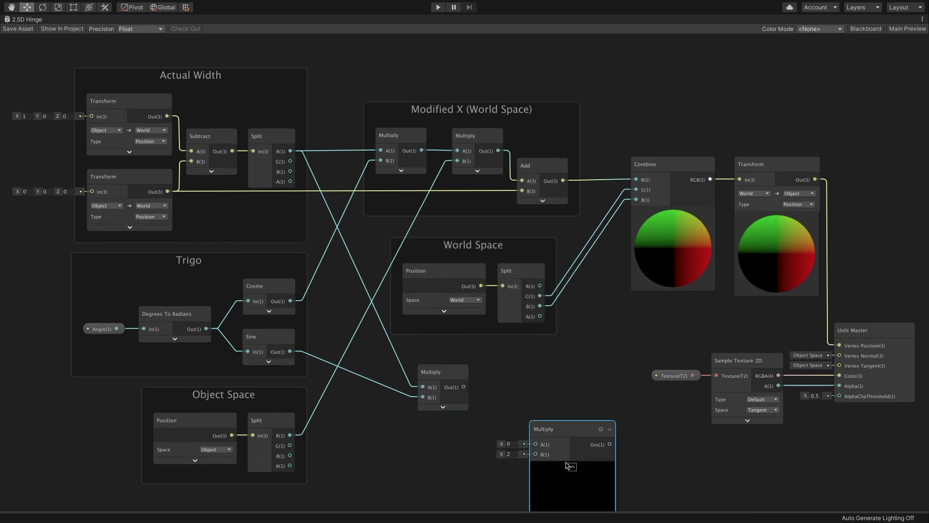
drag(560, 434, 512, 418)
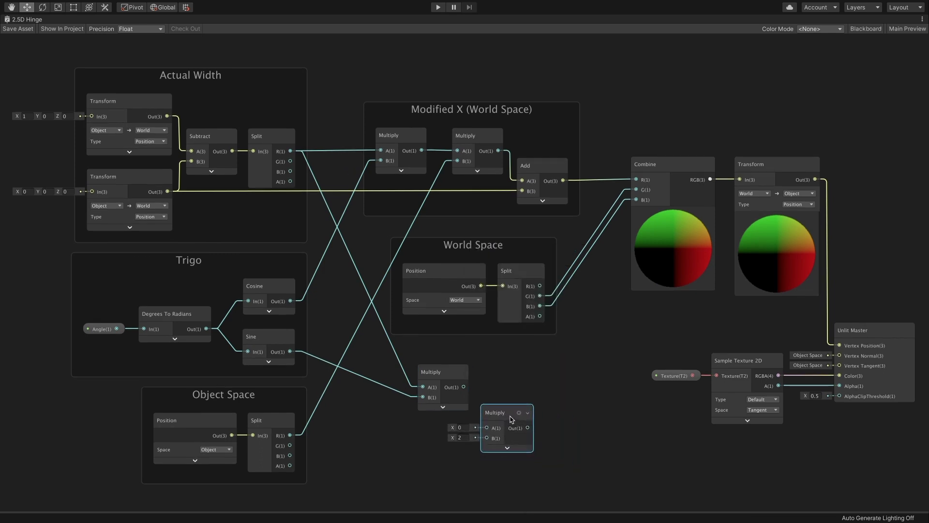
drag(464, 386, 487, 428)
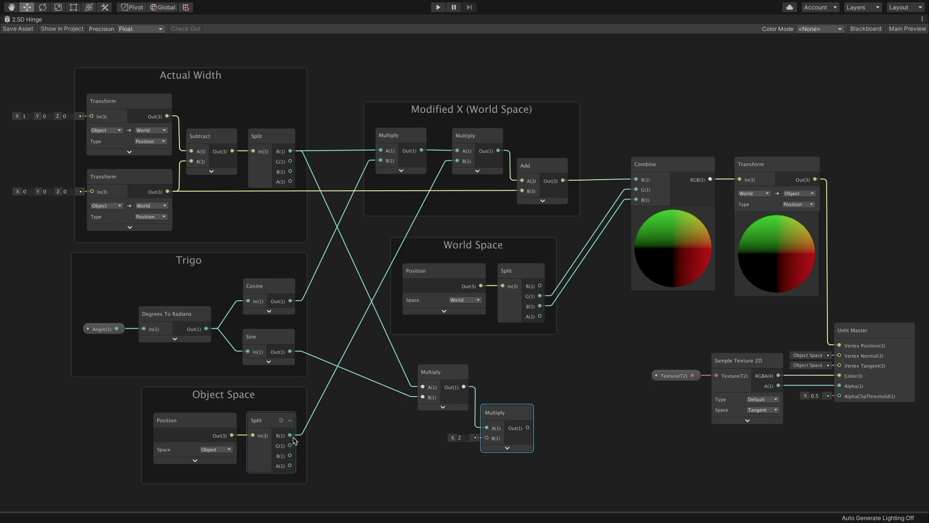
drag(290, 435, 486, 437)
- Add World Space Split B to the second Multiply's result with an Add node
right_click(554, 414)
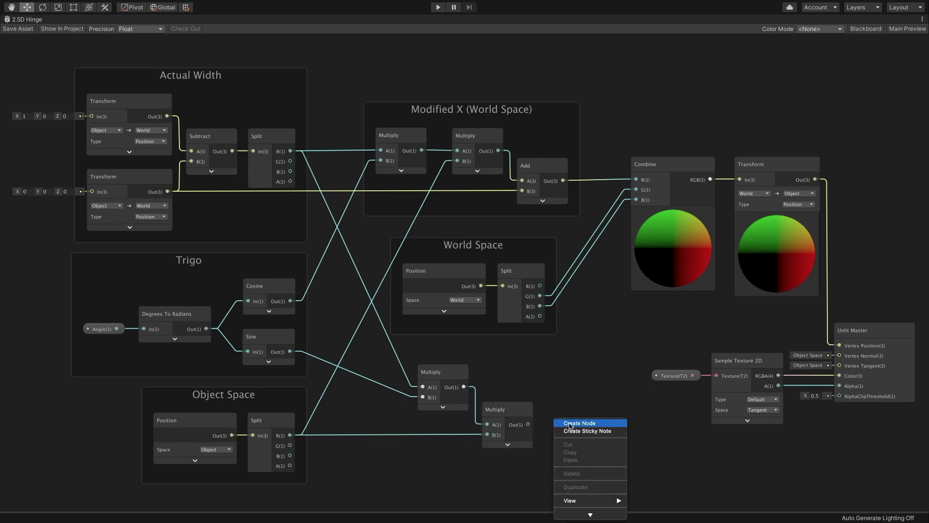
click(570, 421)
text(add)
key(Return)
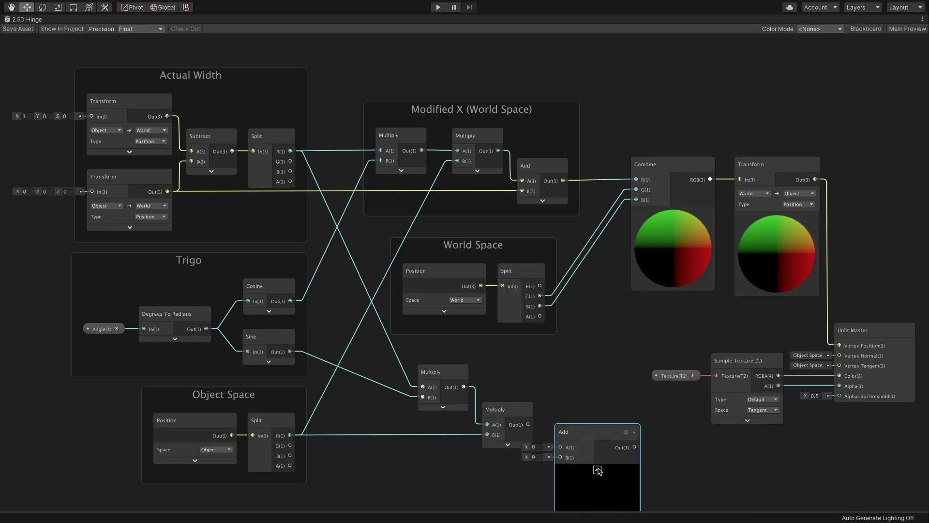
click(598, 470)
drag(578, 432, 588, 380)
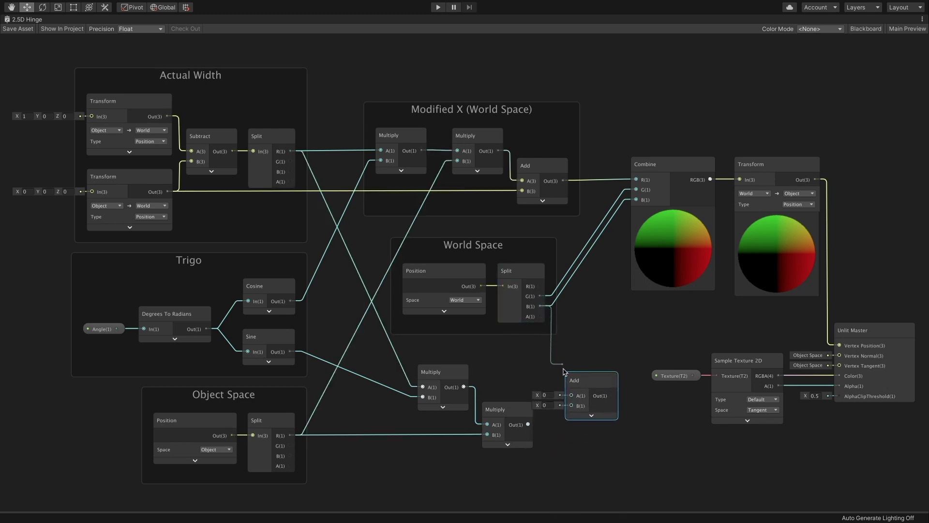
drag(548, 324, 571, 395)
mouse_move(527, 425)
mouse_down()
mouse_move(579, 403)
mouse_move(635, 200)
mouse_up()
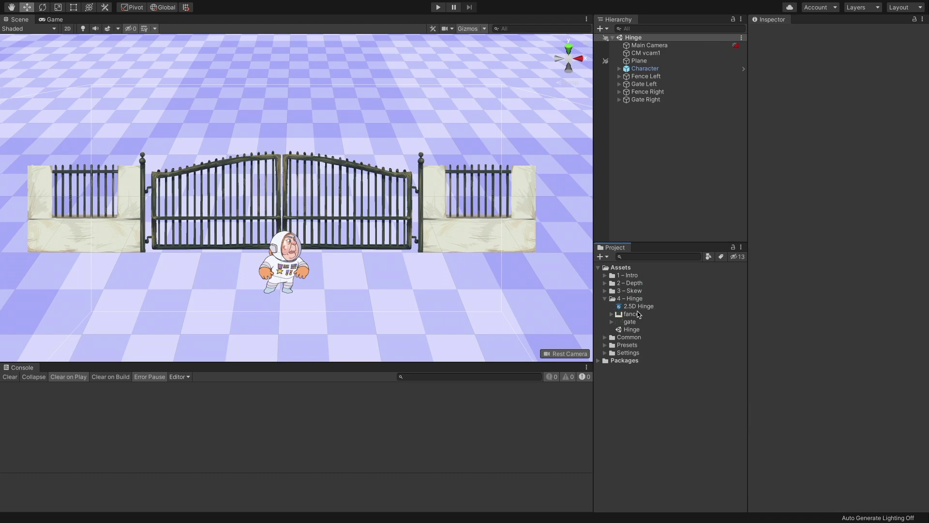
- Create a material named 'Gate' from the 2.5D Hinge shader
right_click(638, 309)
mouse_move(659, 286)
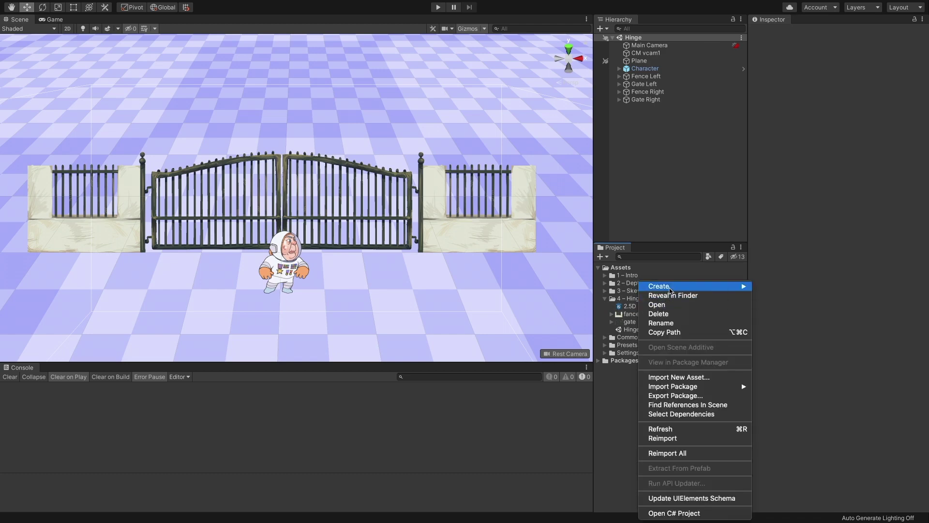
click(773, 256)
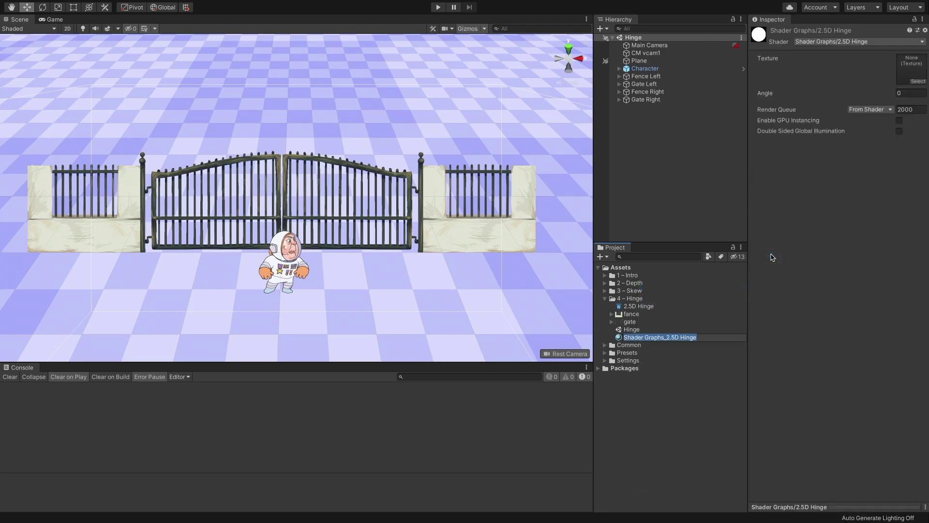
text(Gate)
key(Return)
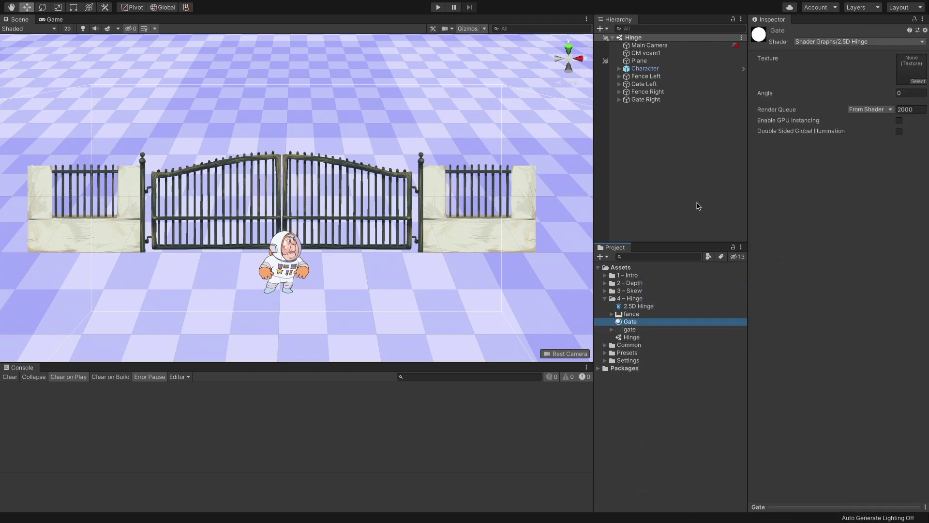
click(676, 149)
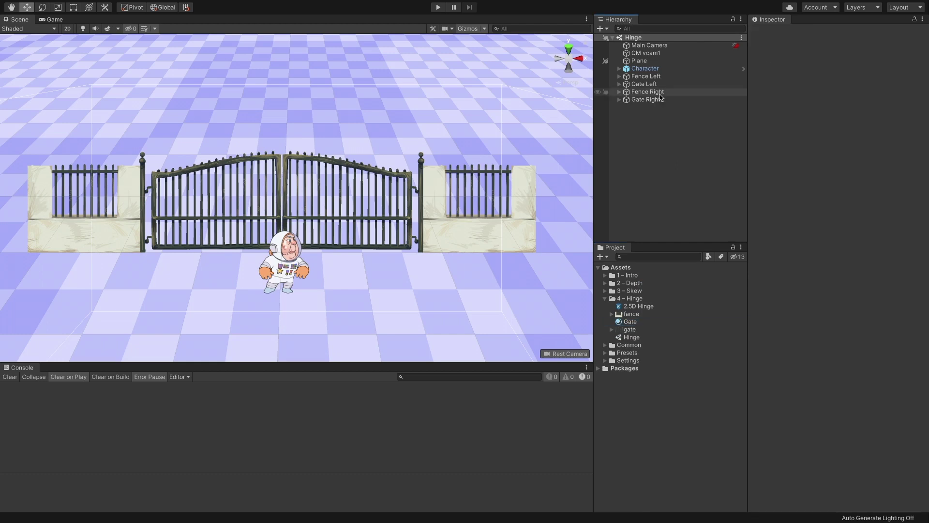
- Assign the Gate material to both Gate Left and Gate Right Renderers
click(620, 84)
click(619, 115)
click(650, 91)
ctrl+click(649, 123)
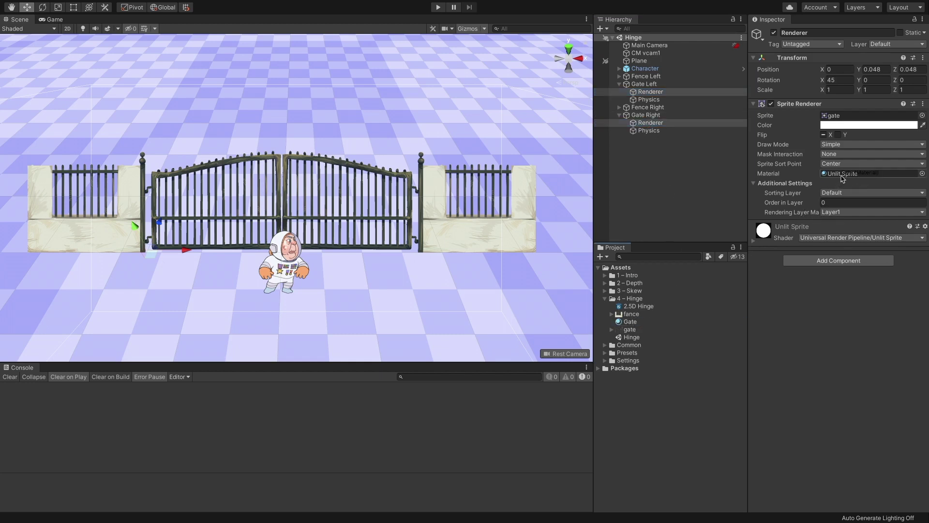
drag(634, 323, 843, 178)
click(699, 188)
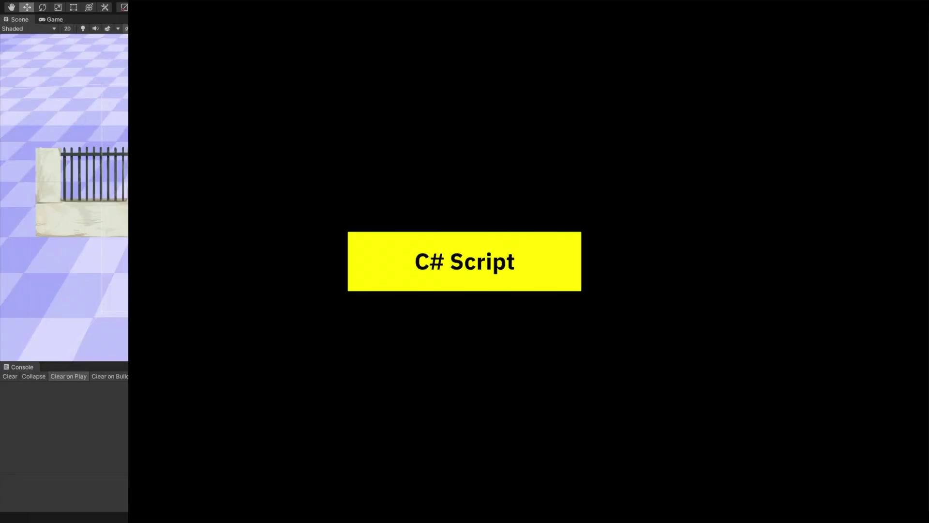
- Create a new C# script named HingeSync in the 4 - Hinge folder
click(624, 298)
right_click(629, 298)
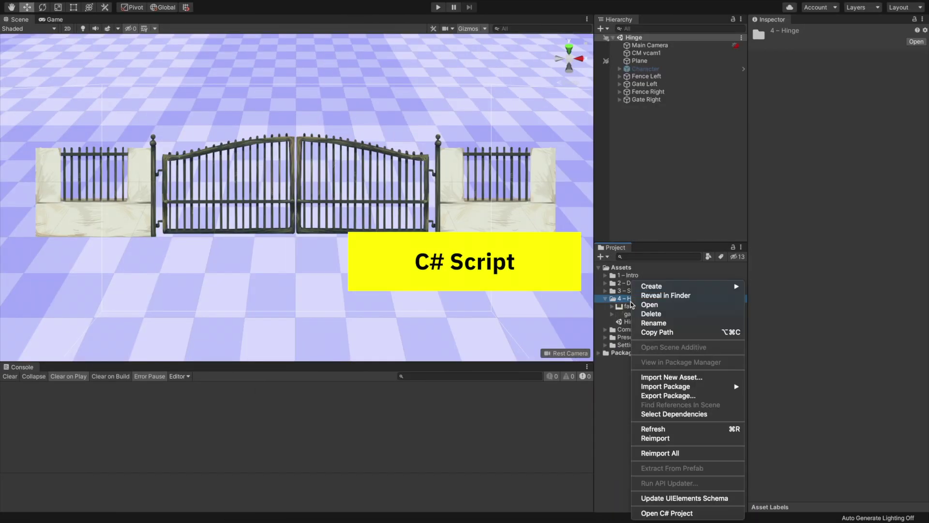
mouse_move(686, 286)
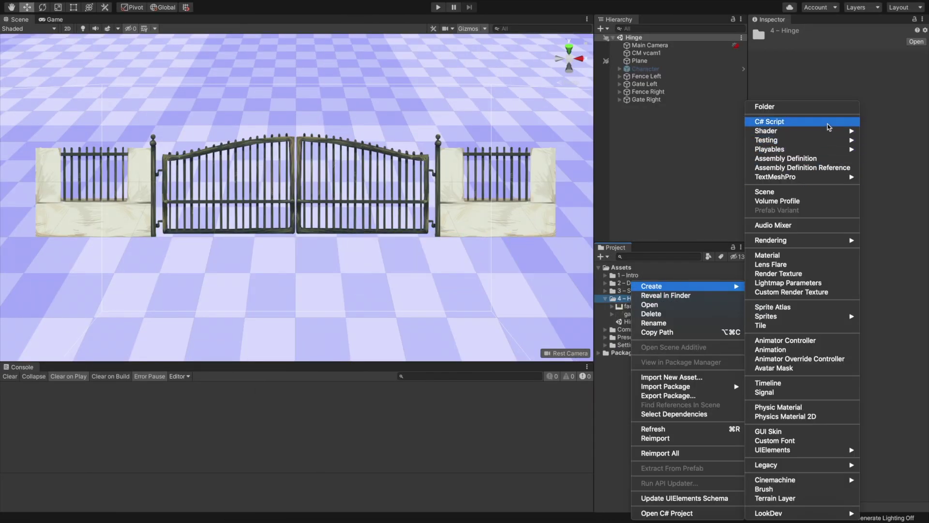
click(828, 125)
text(Hin)
text(c)
key(Return)
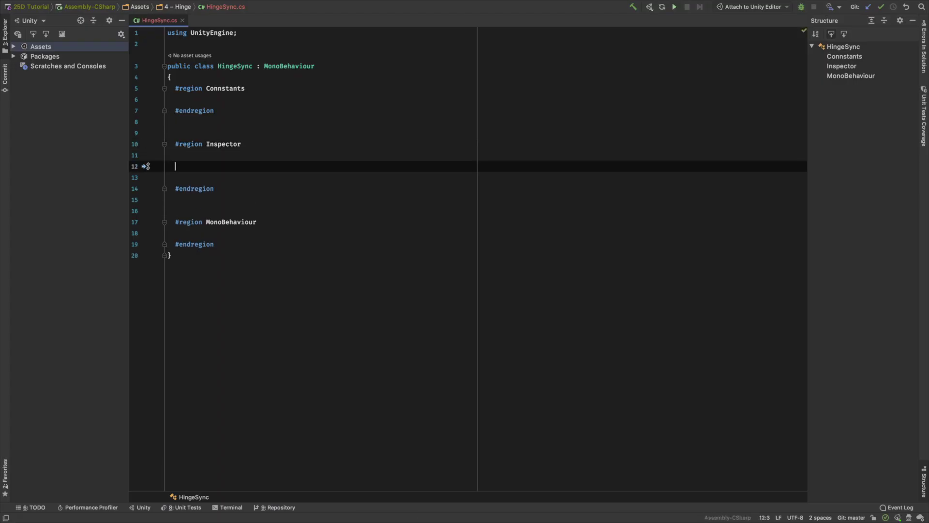
- Declare a [SerializeField] private hinge field initialized to null
text([ser)
key(Return)
key(Return)
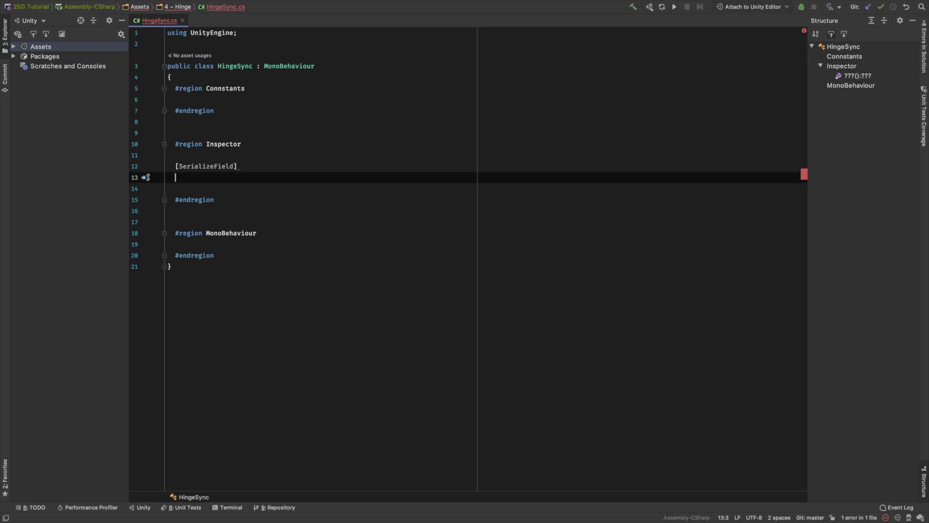
text(pri)
key(Return)
text(private Hin)
key(Return)
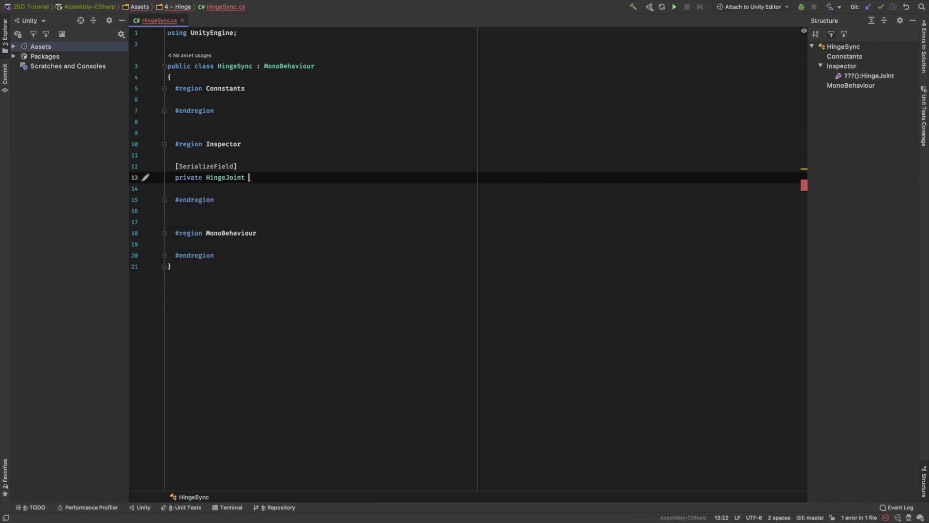
text(hinge = null;)
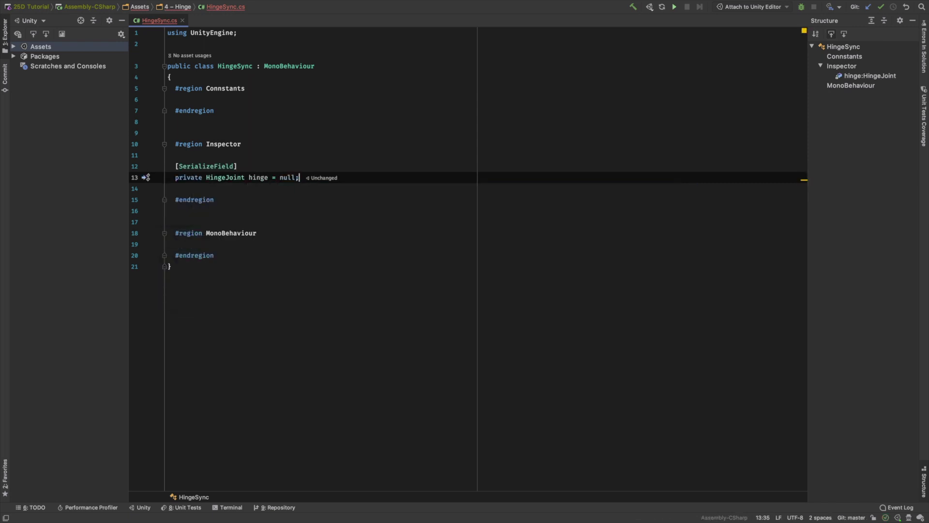
key(Return)
key(Return)
- Declare a [SerializeField] private spriteRenderer field initialized to null
text([s)
key(Return)
key(Return)
text(pri)
key(Return)
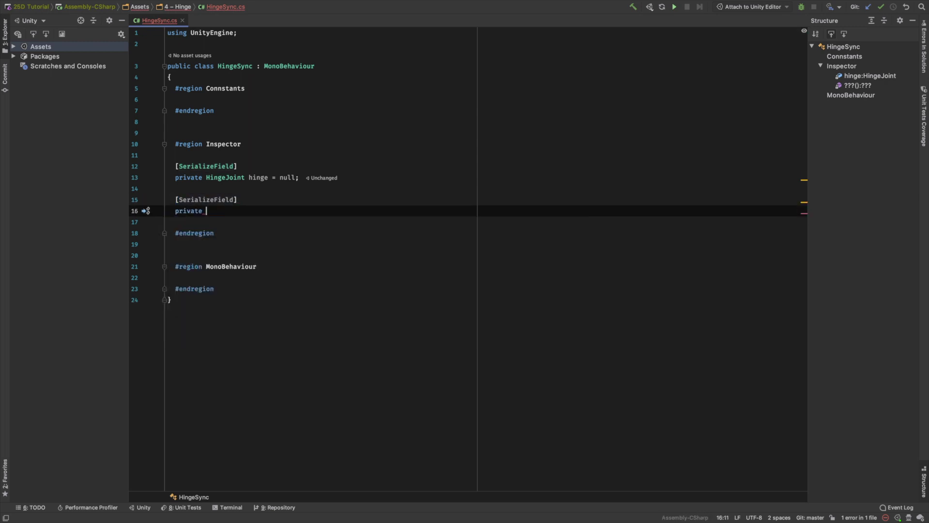
text(sprite)
key(Return)
text(sprite)
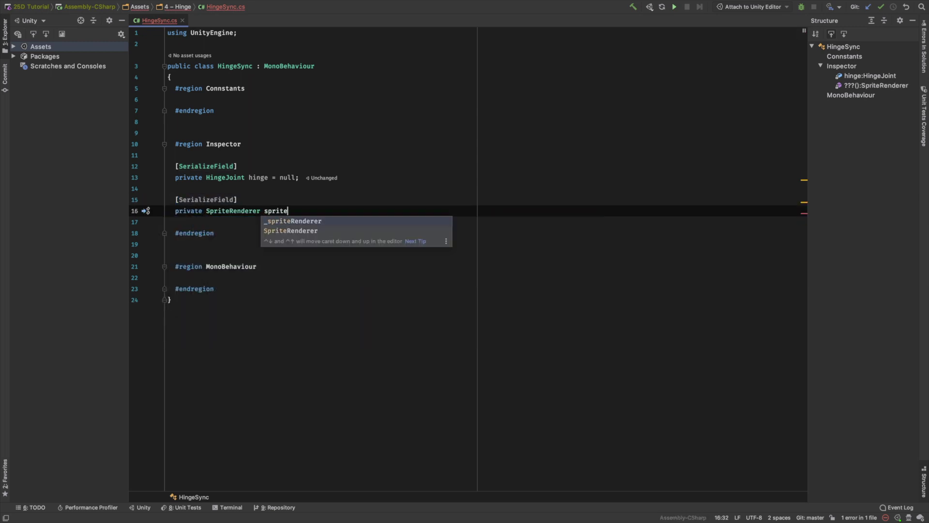
text(Renderer = null;)
key(Up)
key(Up)
key(Up)
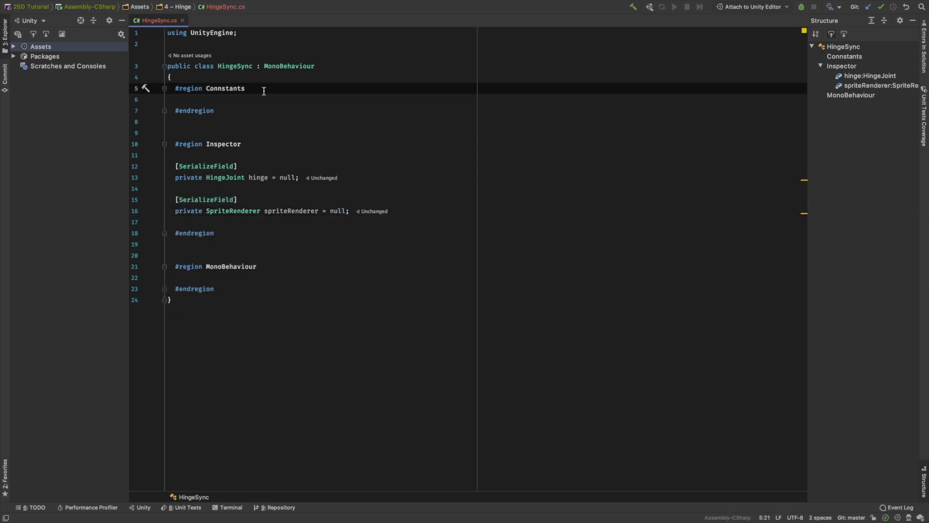
- Add constant private static readonly int ANGLE = Shader.PropertyToID("_Angle")
key(Return)
key(Return)
text(privat)
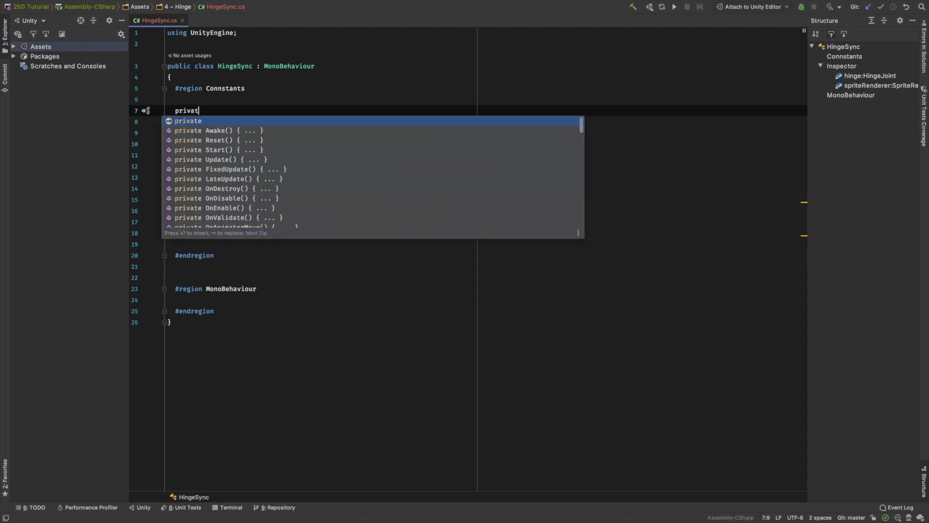
text(e static read)
key(Return)
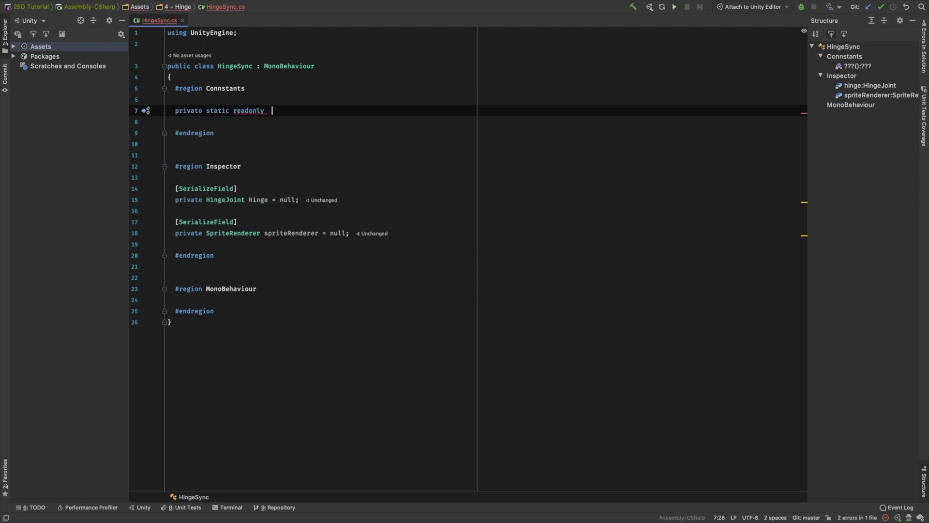
text(int ANG)
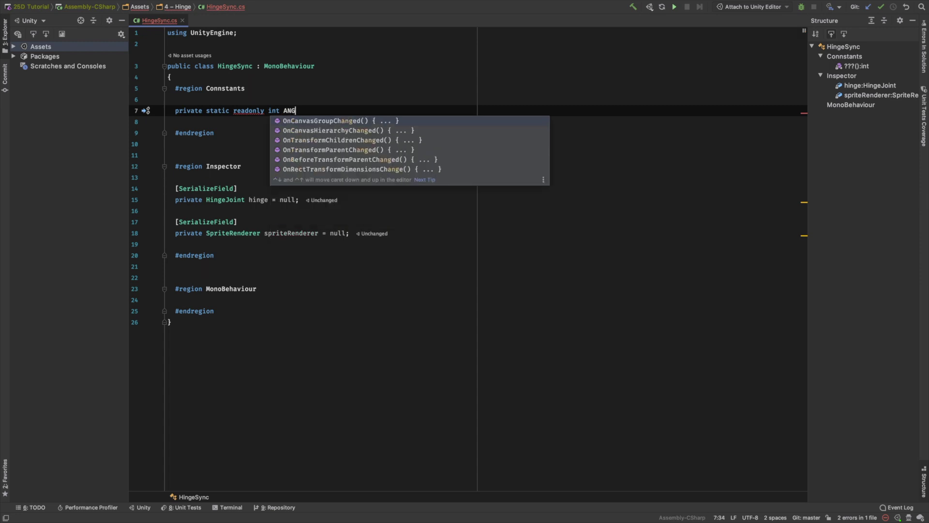
text(LE = S)
key(Return)
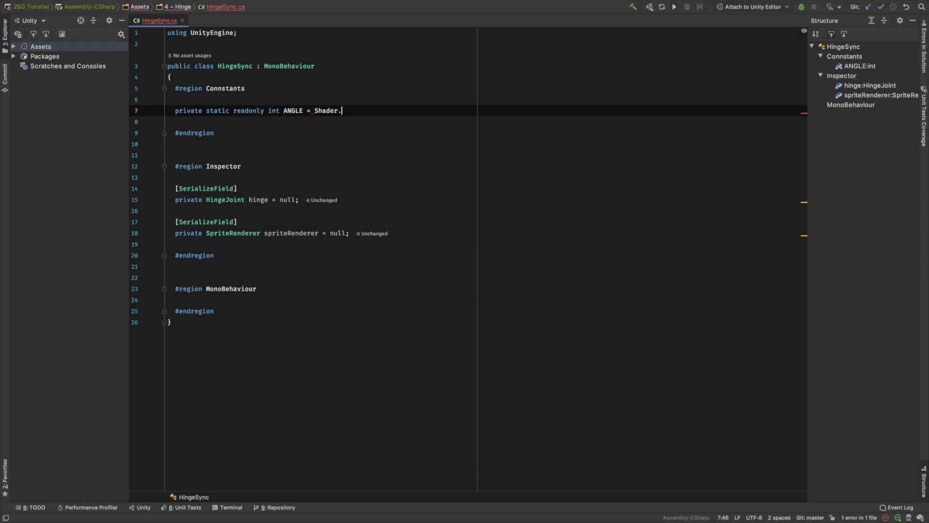
text(.prop)
key(Return)
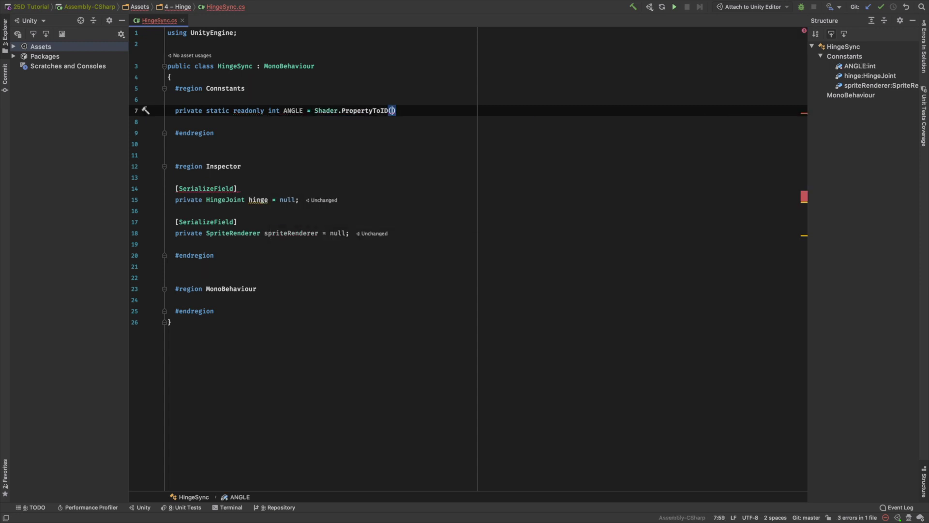
text("_Angle)
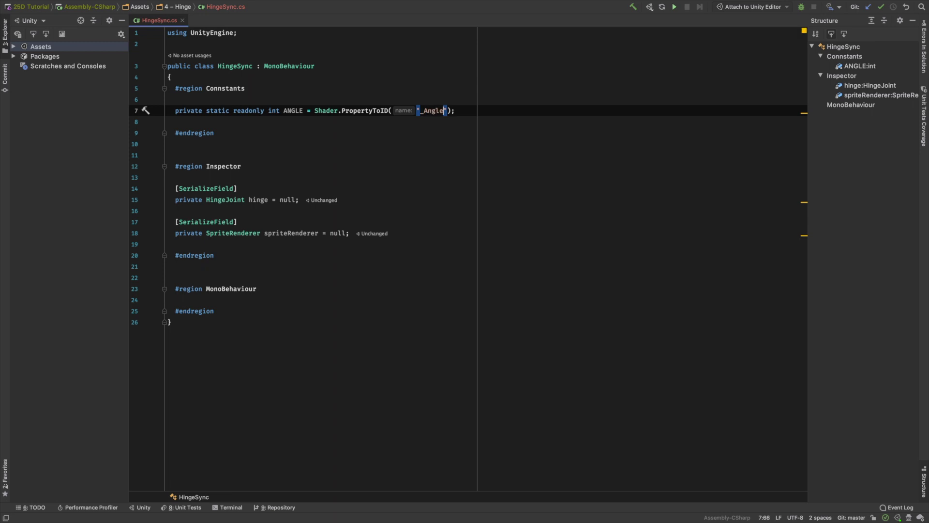
click(284, 289)
- Generate an Update method whose first line is float angle = -hinge.angle;
key(Return)
key(Return)
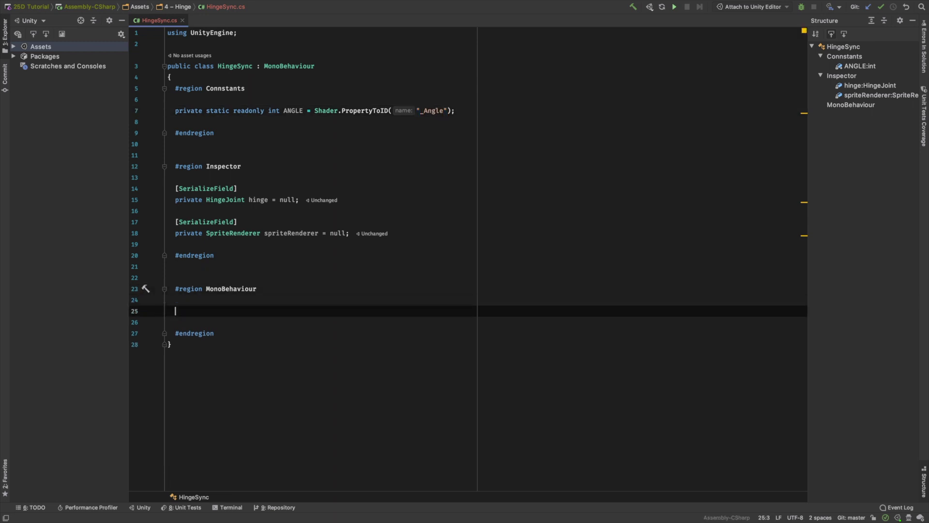
text(updat)
key(Return)
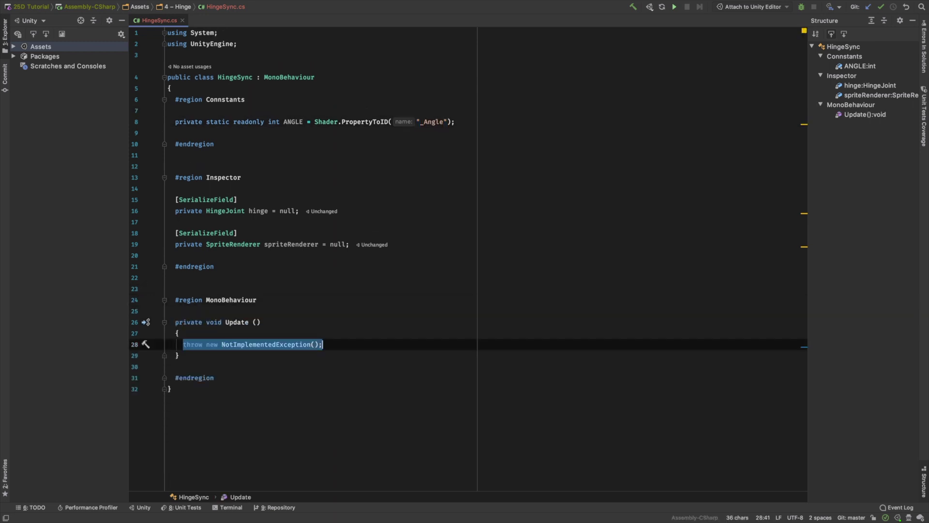
key(BackSpace)
text(float )
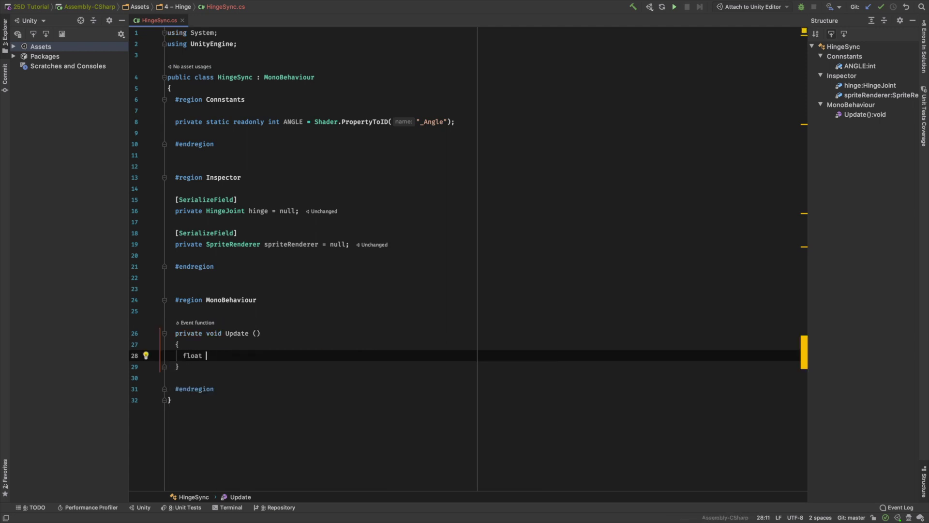
text(angle = -)
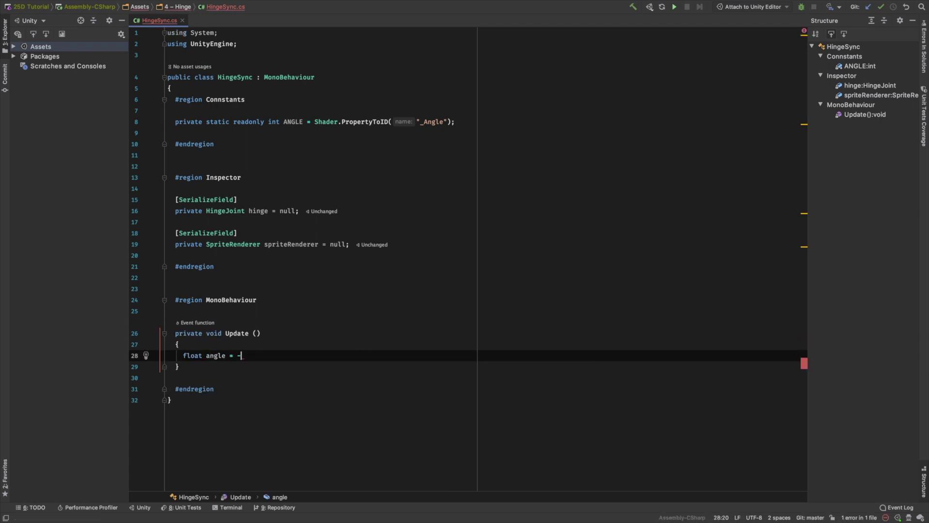
text(hinge.ang)
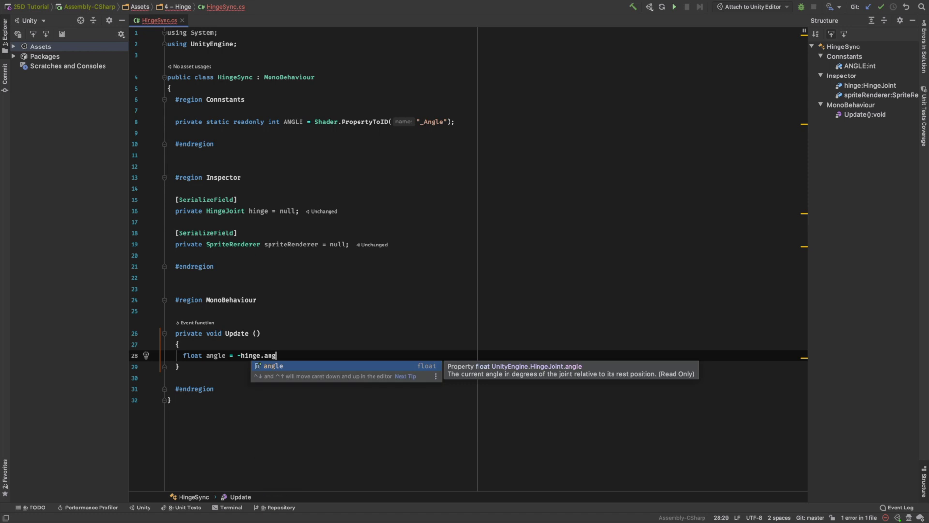
text(le;)
key(Return)
text(s)
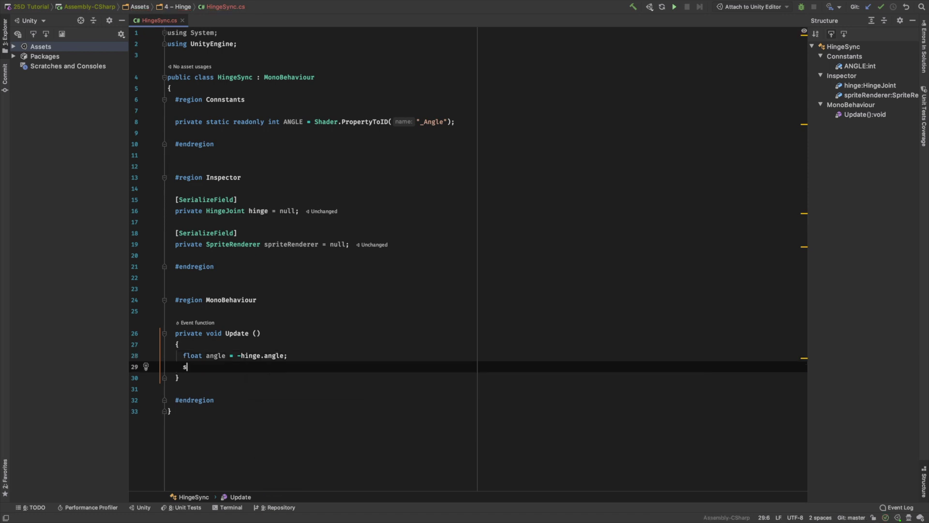
- Add spriteRenderer.material.SetFloat(ANGLE, angle); to Update
text(pr)
key(Return)
text(.)
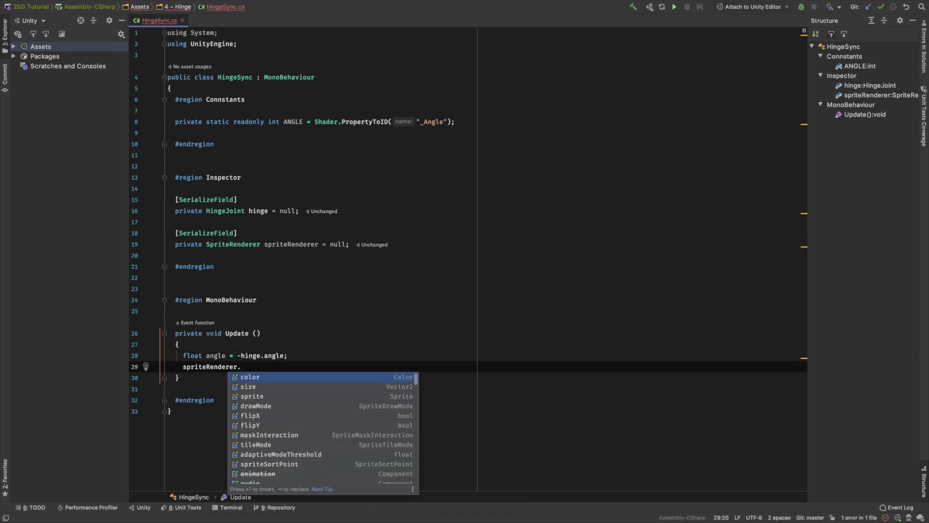
text(mat)
key(Return)
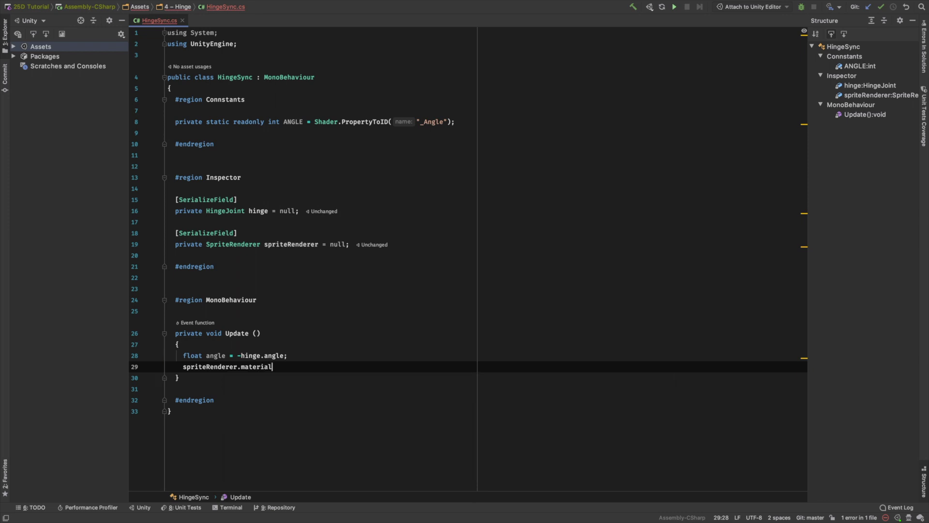
text(.set)
key(Return)
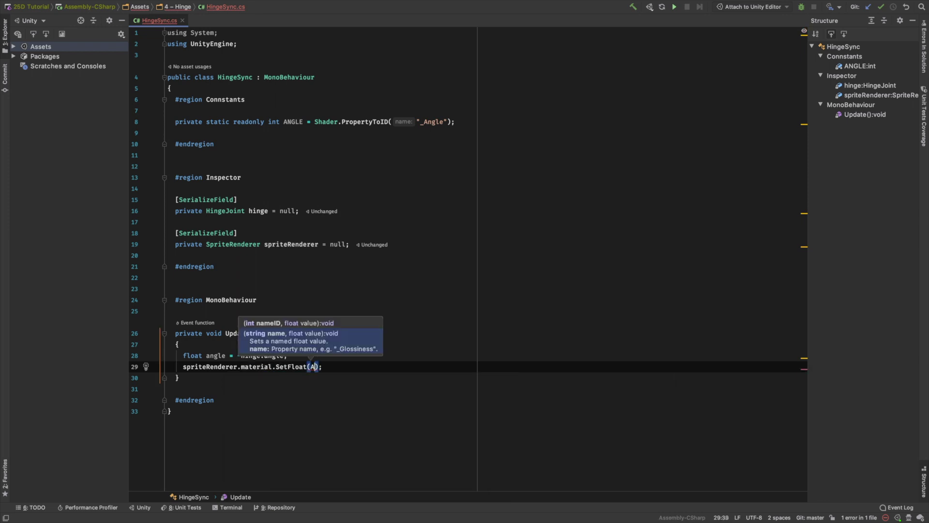
text(NG)
key(Return)
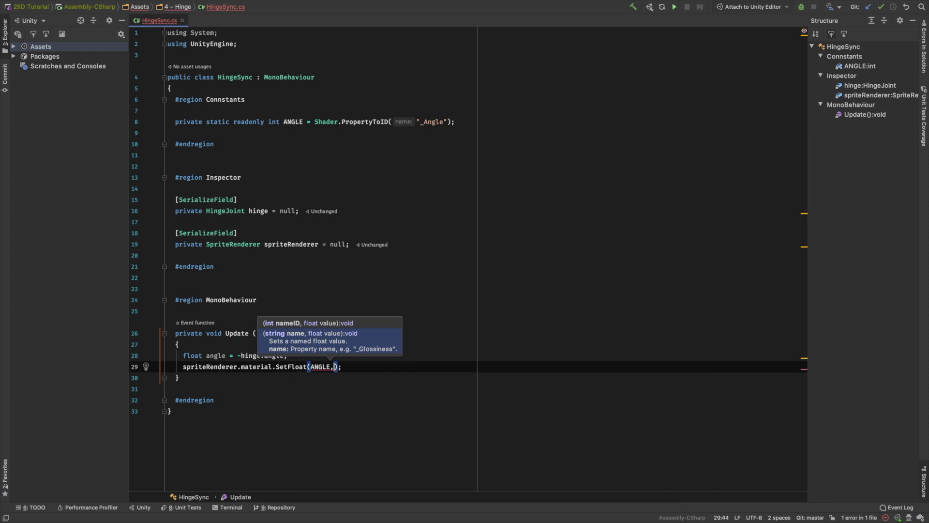
text(, )
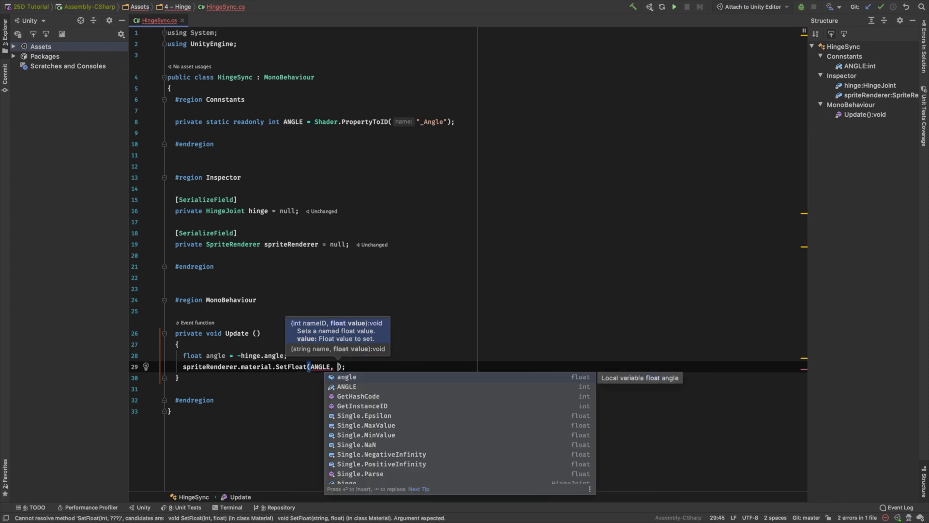
text(ang)
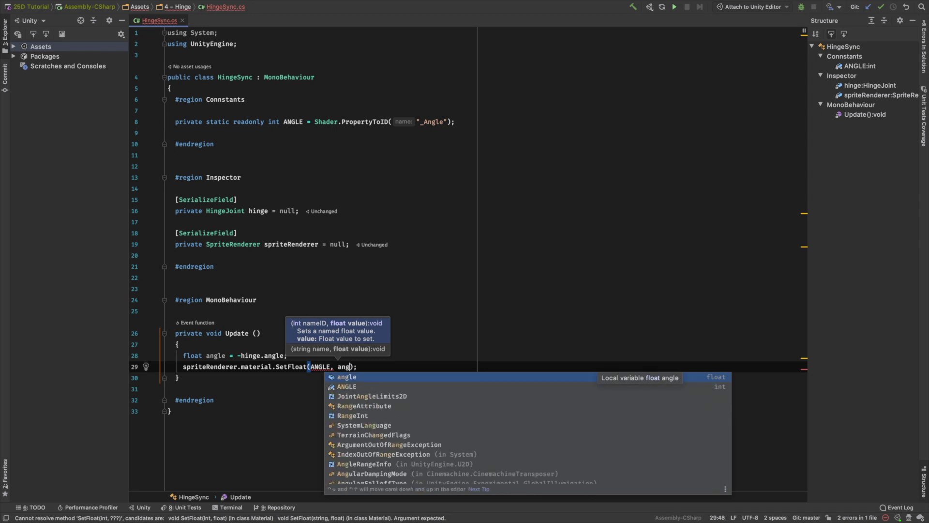
text(le)
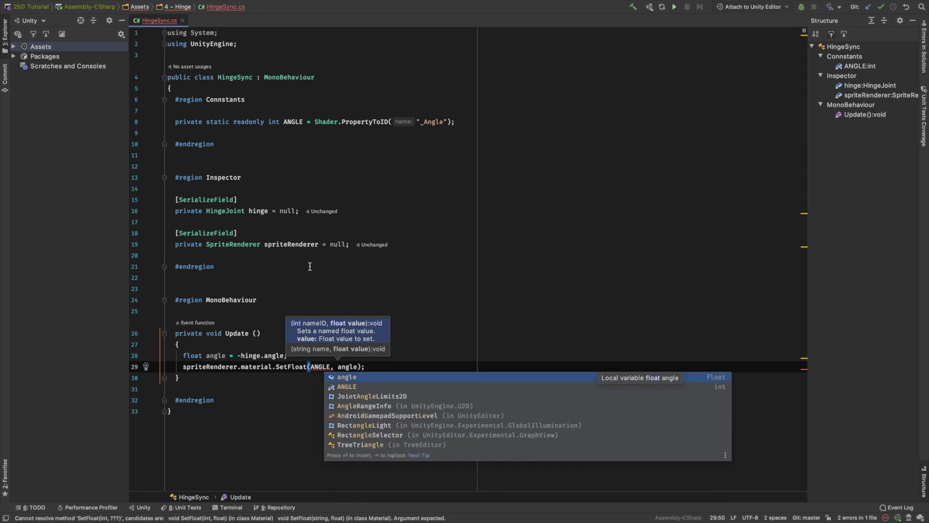
click(410, 256)
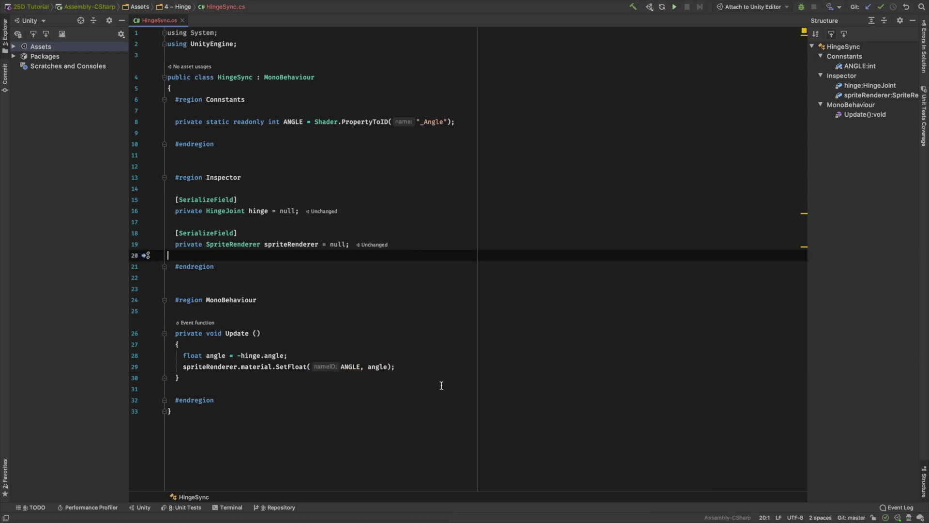
click(451, 461)
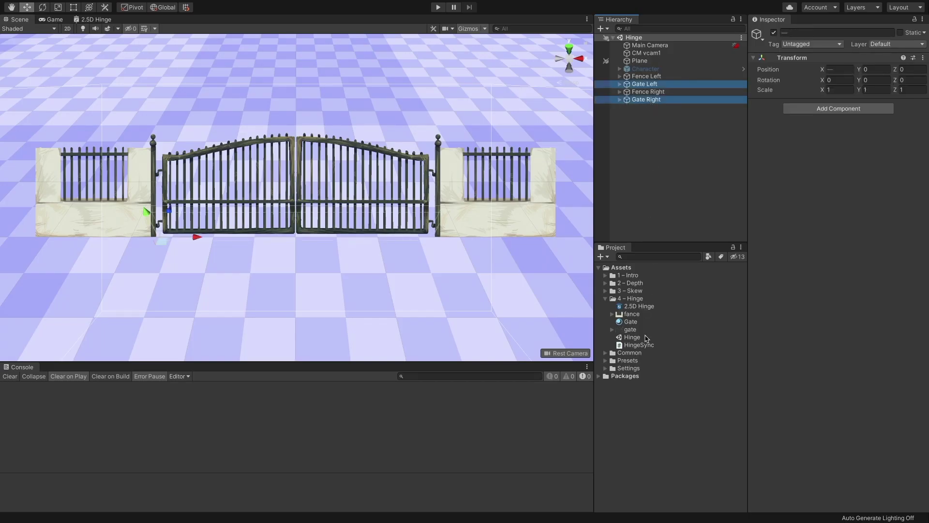
- Attach HingeSync to both gates and link Gate Right's Renderer child to the script
drag(639, 344, 805, 201)
click(643, 85)
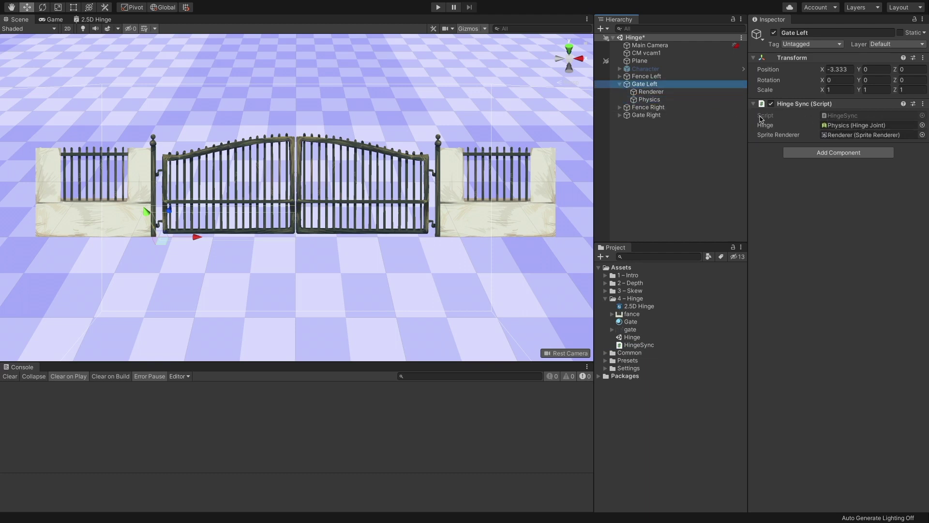
click(620, 84)
click(646, 99)
mouse_move(651, 107)
mouse_down()
mouse_move(866, 134)
mouse_move(866, 125)
mouse_up()
- Play the scene and walk the astronaut through the gates using W, S, A and D
key(ctrl+p)
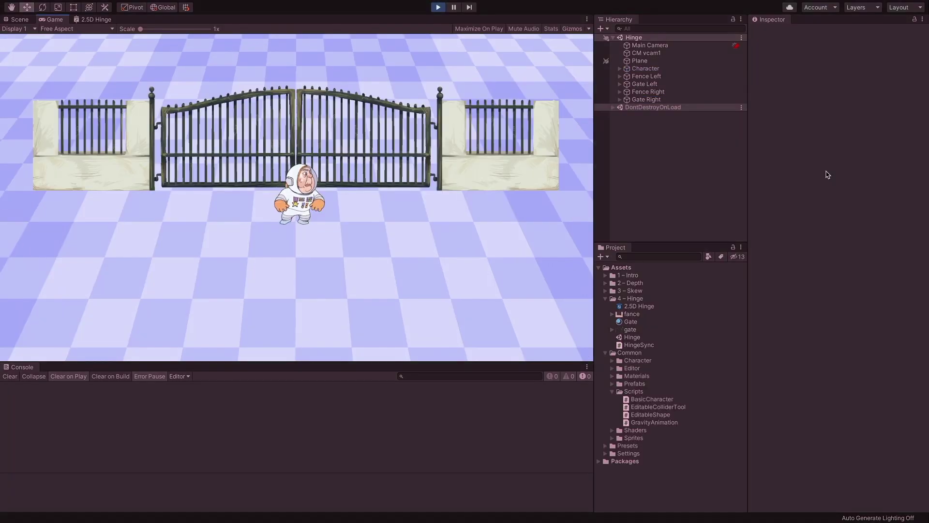
key(w)
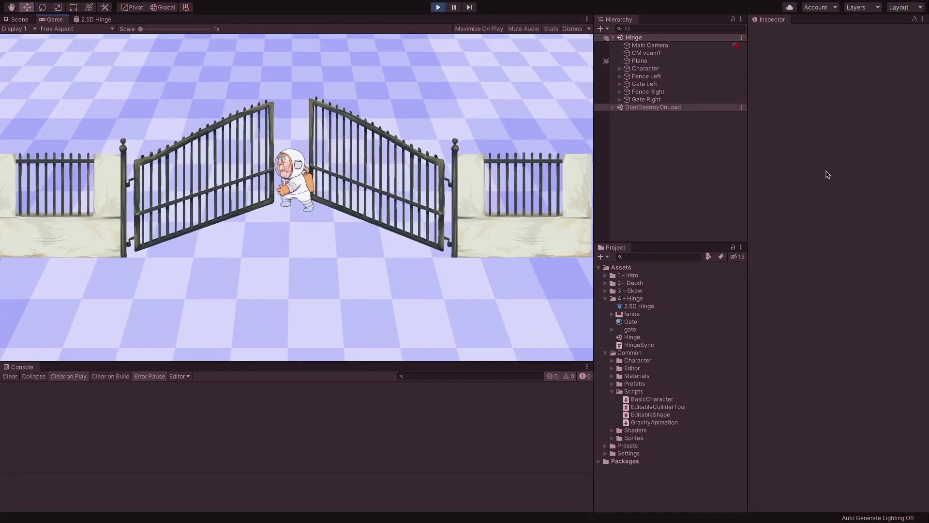
key(w)
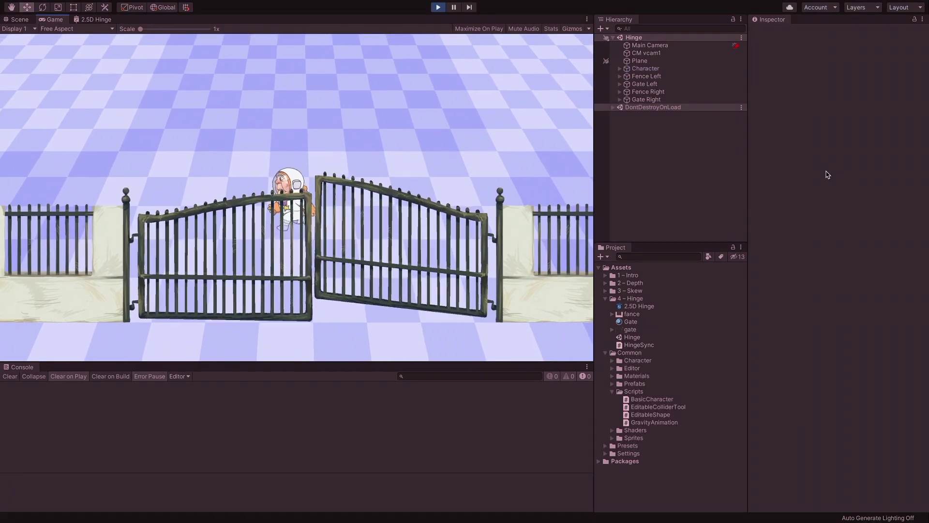
key(s)
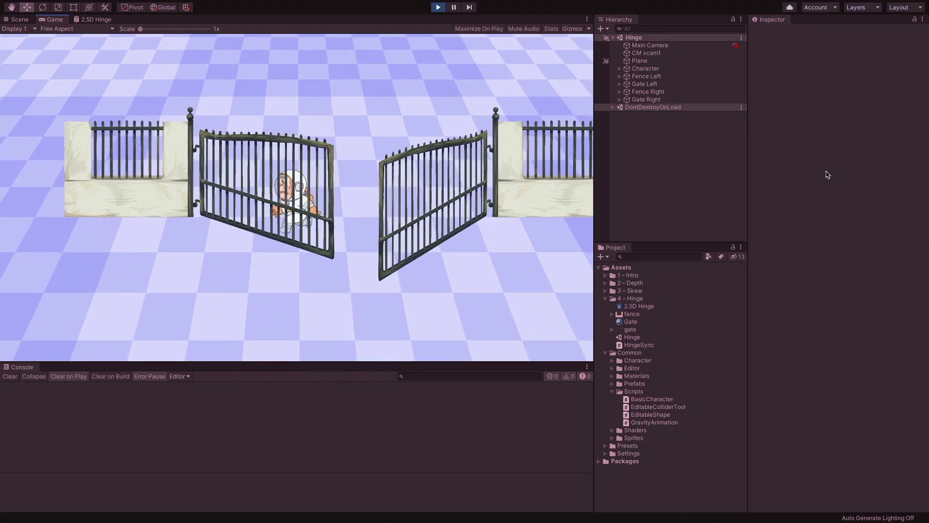
key(s)
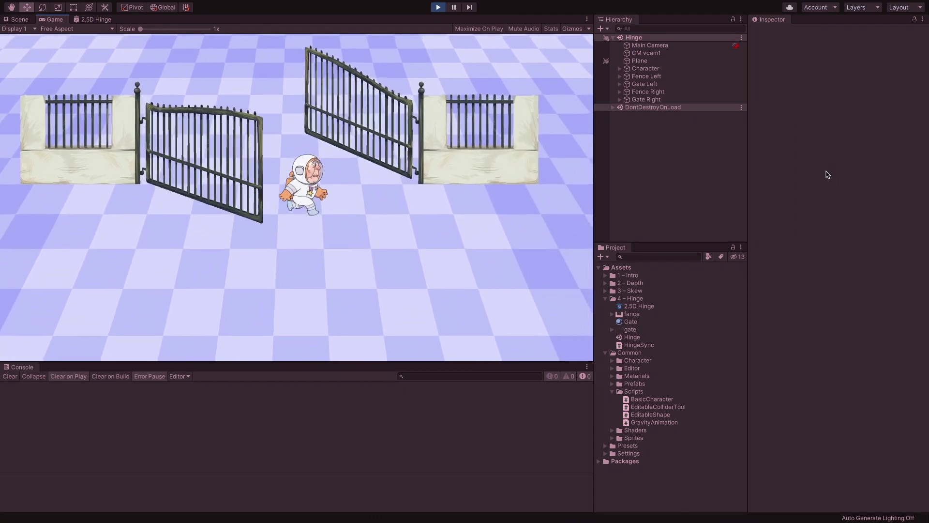
key(w)
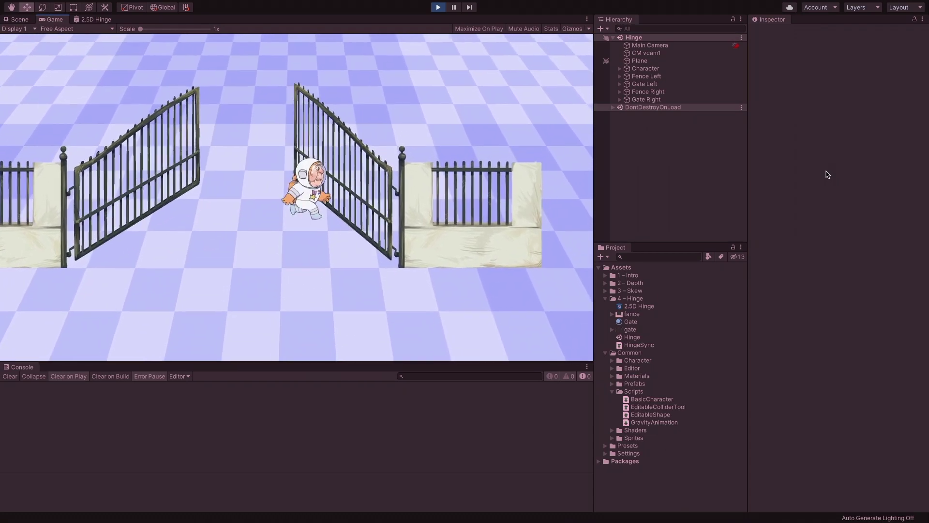
key(d)
key(a)
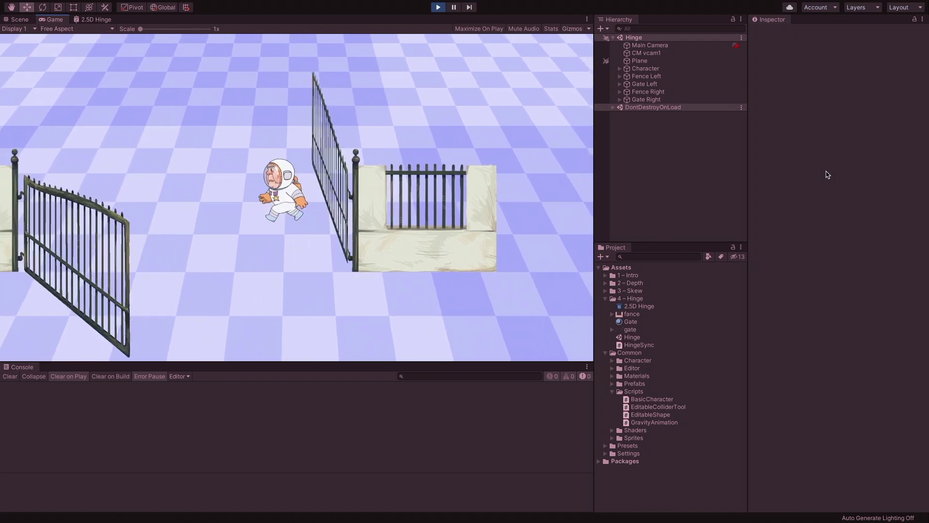
key(w)
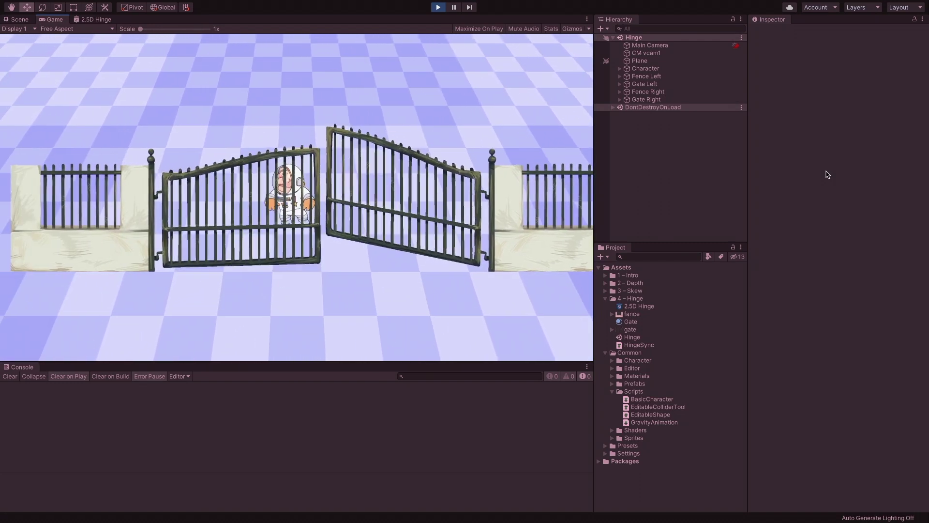